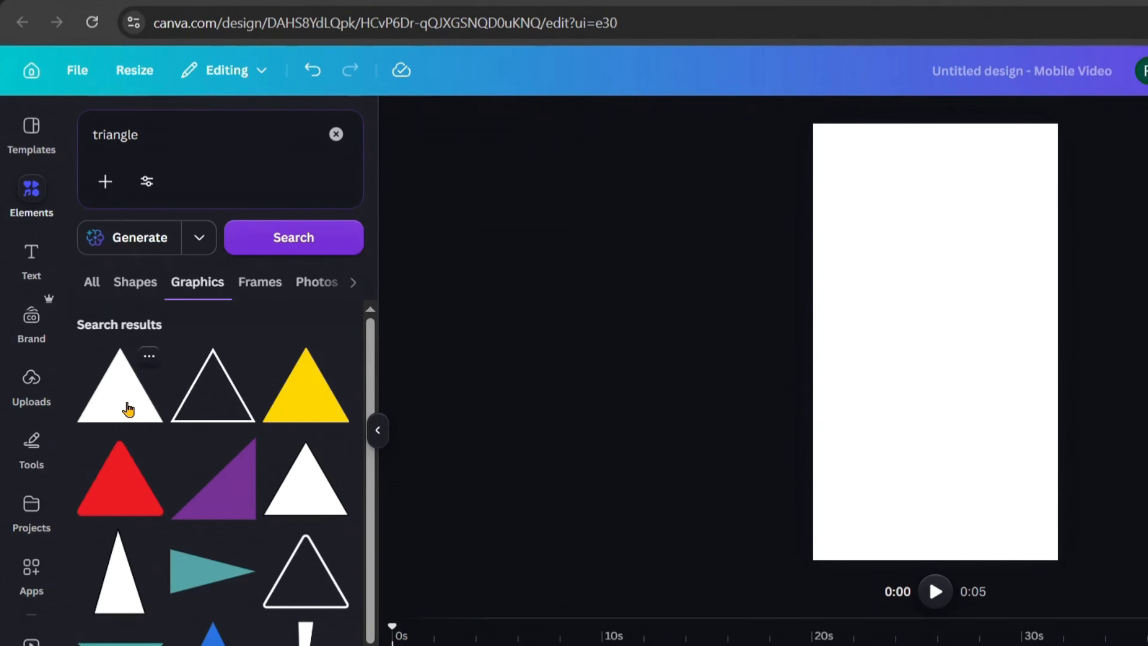
Step: Add the solid white triangle graphic to the page and recolour it light purple
click(128, 409)
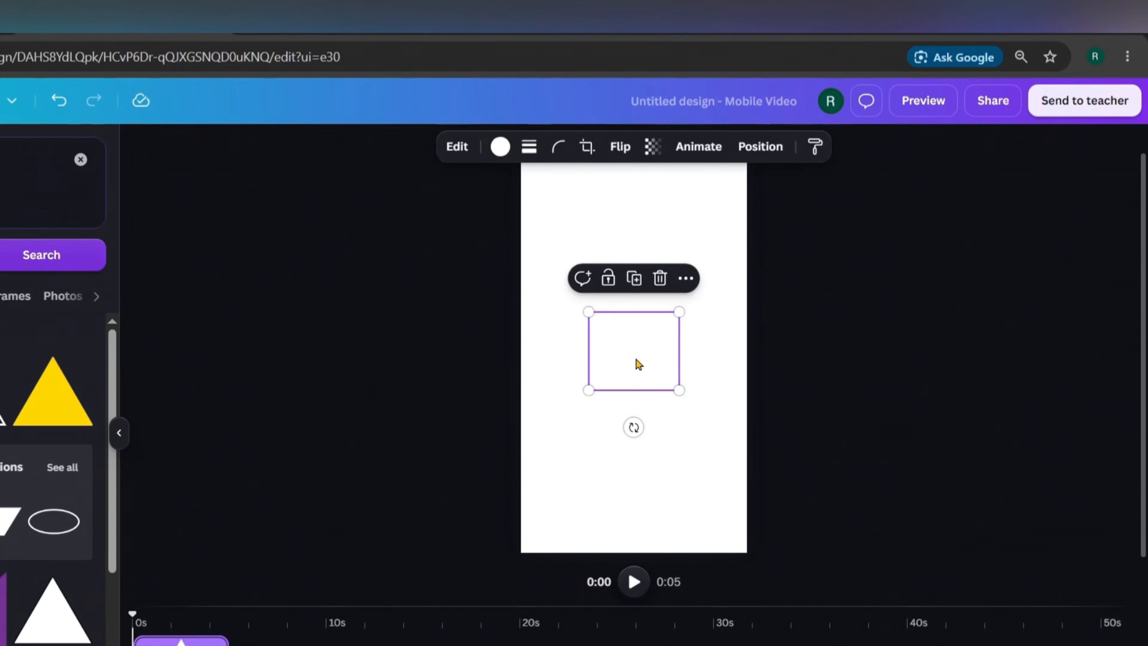
key(Escape)
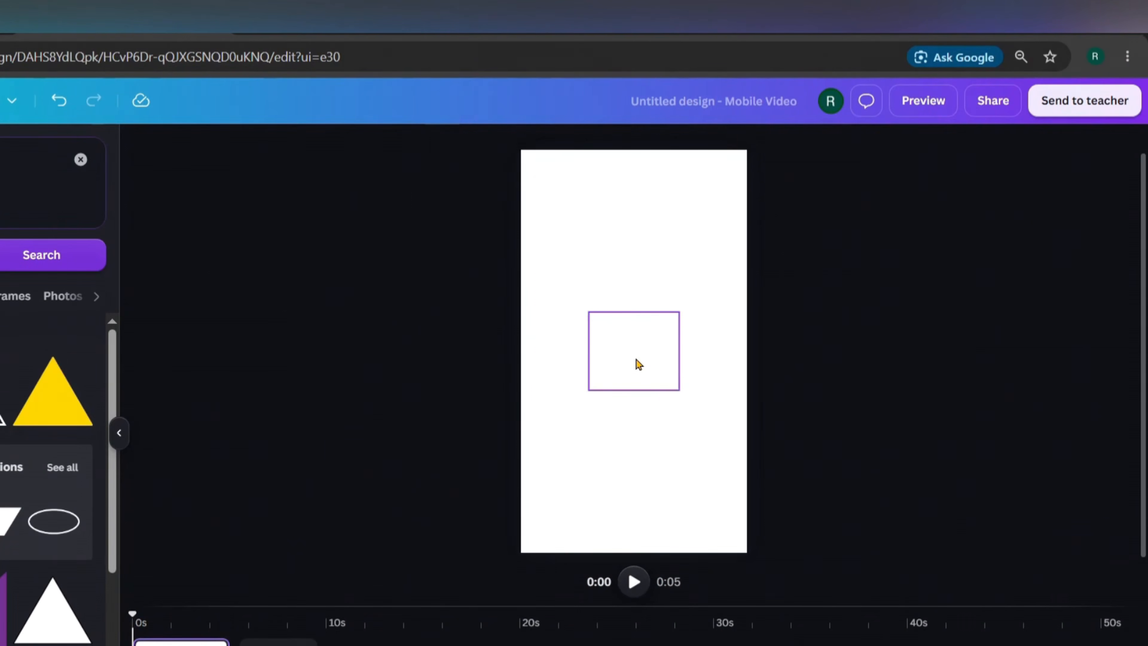
click(638, 364)
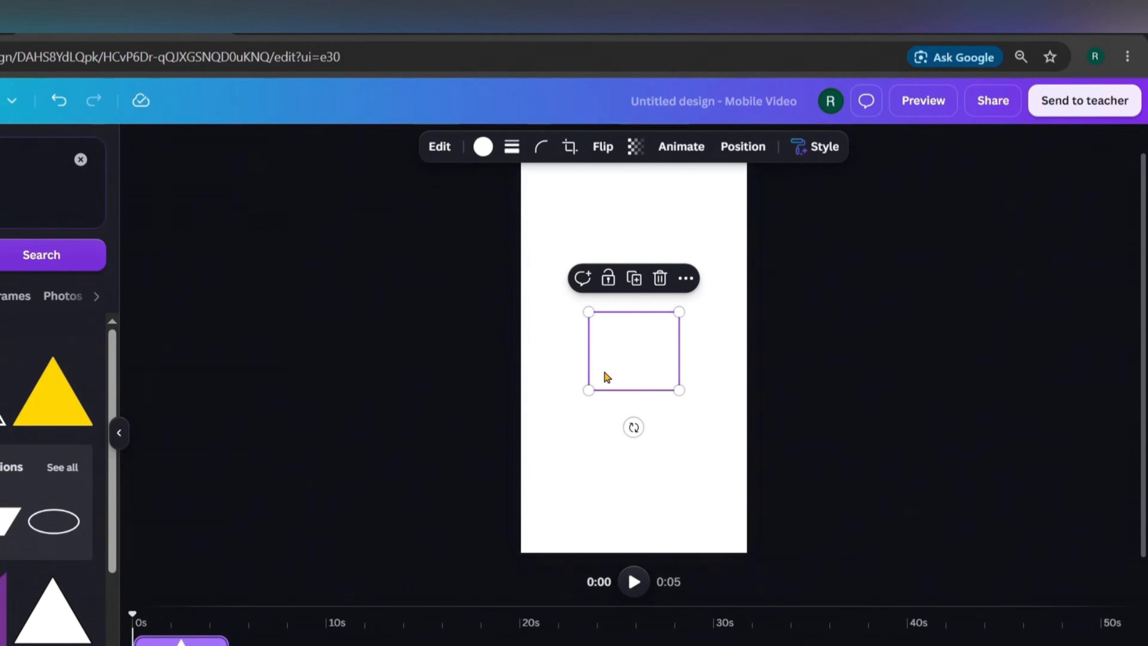
click(480, 153)
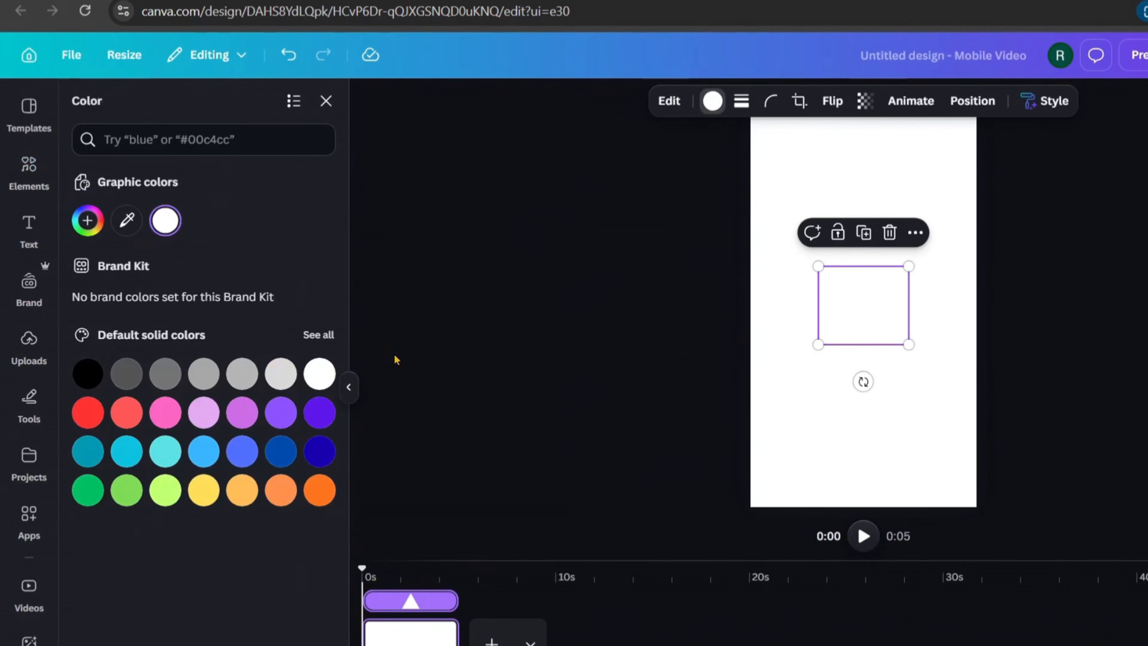
click(203, 412)
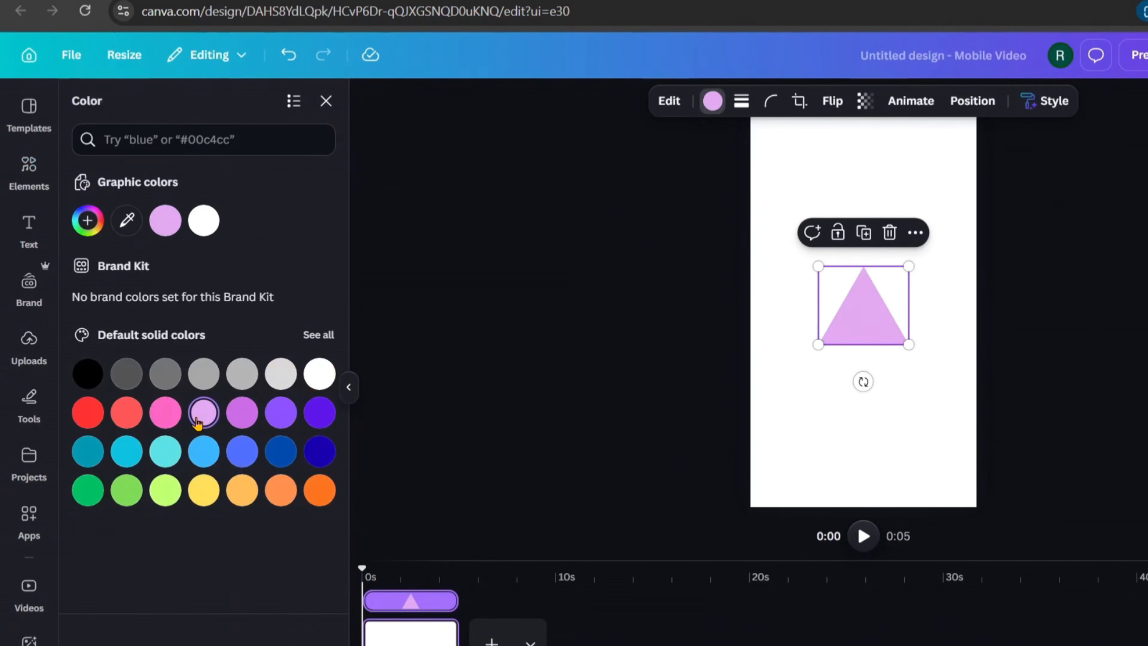
click(950, 382)
click(855, 346)
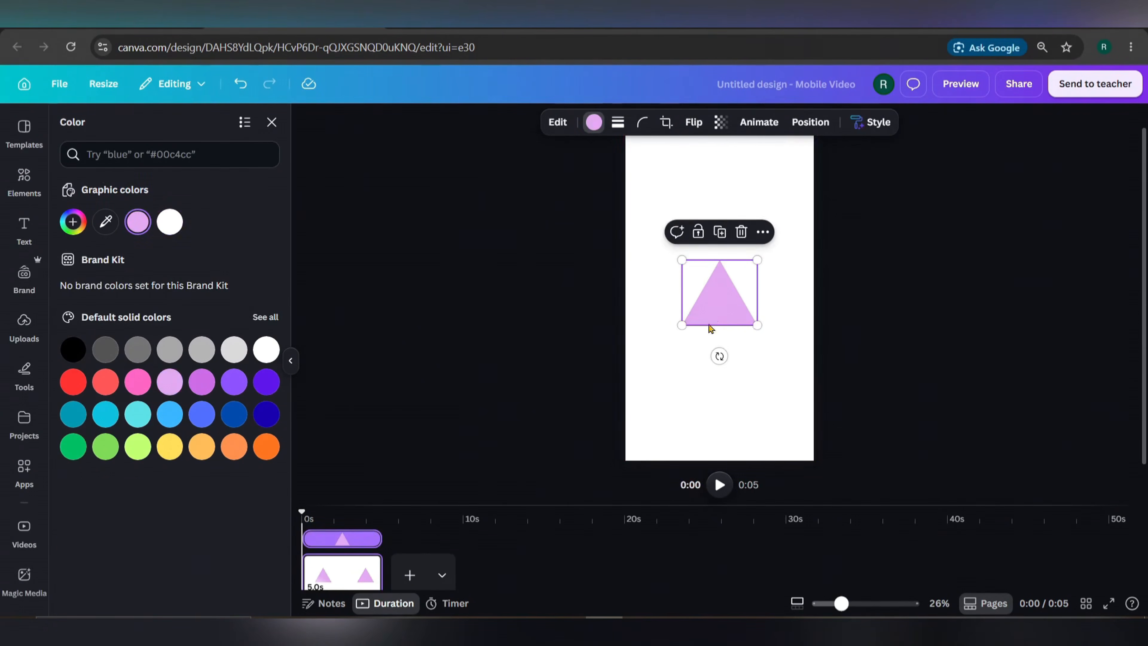
Step: Enlarge the triangle, tilt it slightly clockwise and position it so its base fills the bottom of the page
drag(855, 345, 779, 462)
drag(696, 366, 864, 323)
drag(774, 415, 774, 437)
drag(847, 377, 869, 402)
drag(700, 446, 723, 395)
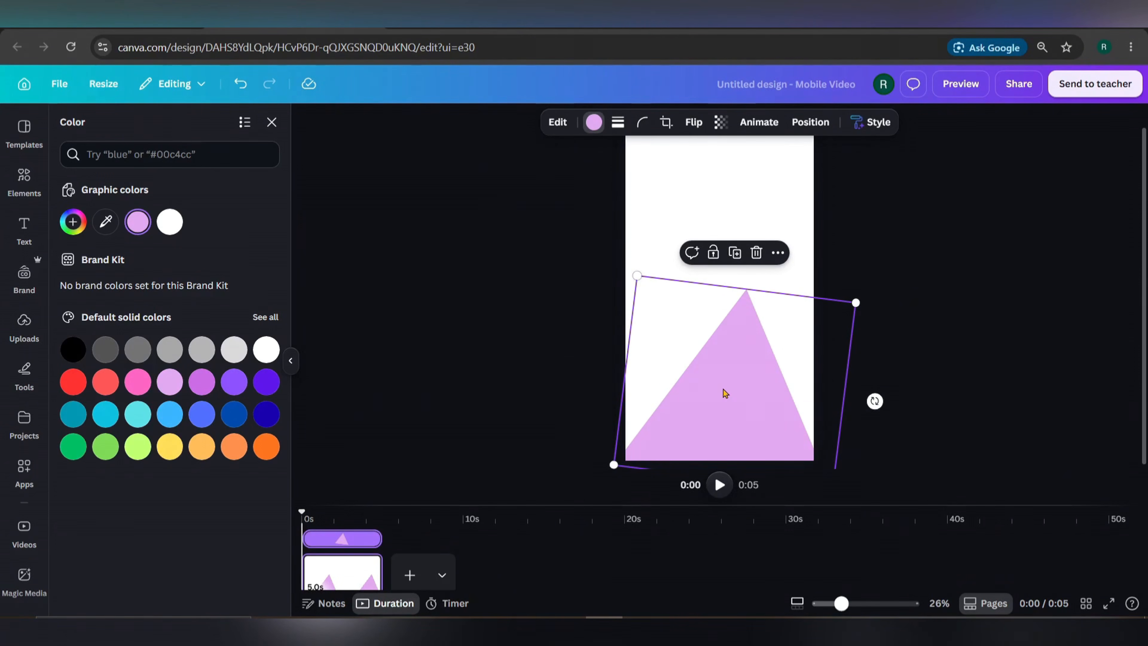
Step: Crop the tip off the triangle with a freeform crop and reposition the remaining trapezoid at the bottom of the page
double_click(724, 390)
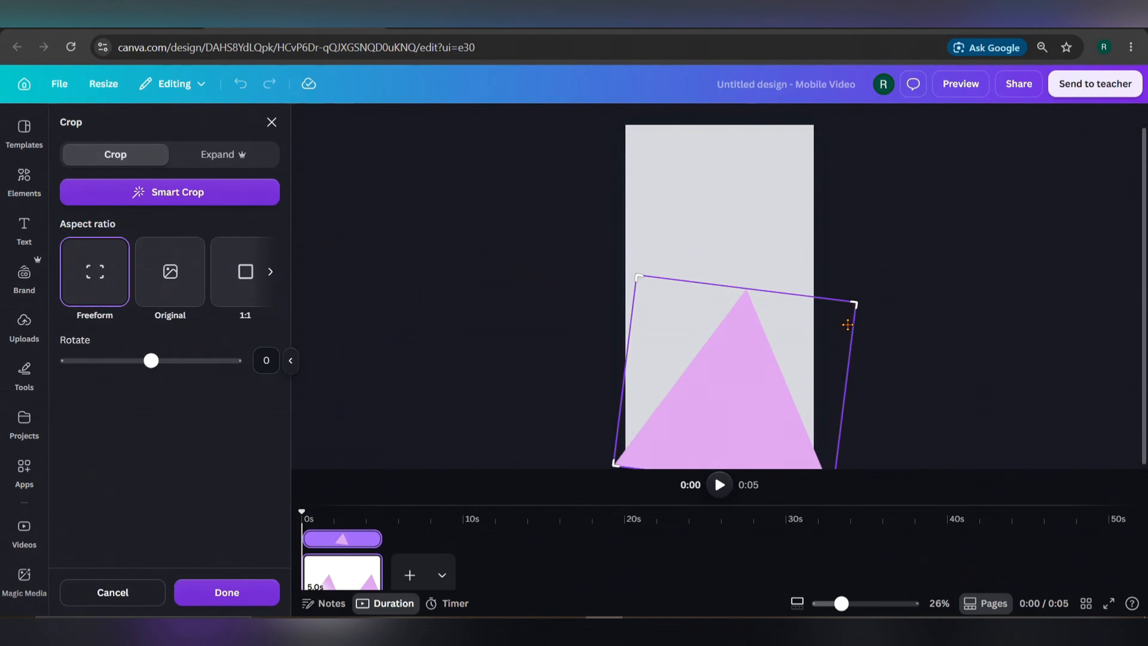
drag(859, 307, 849, 377)
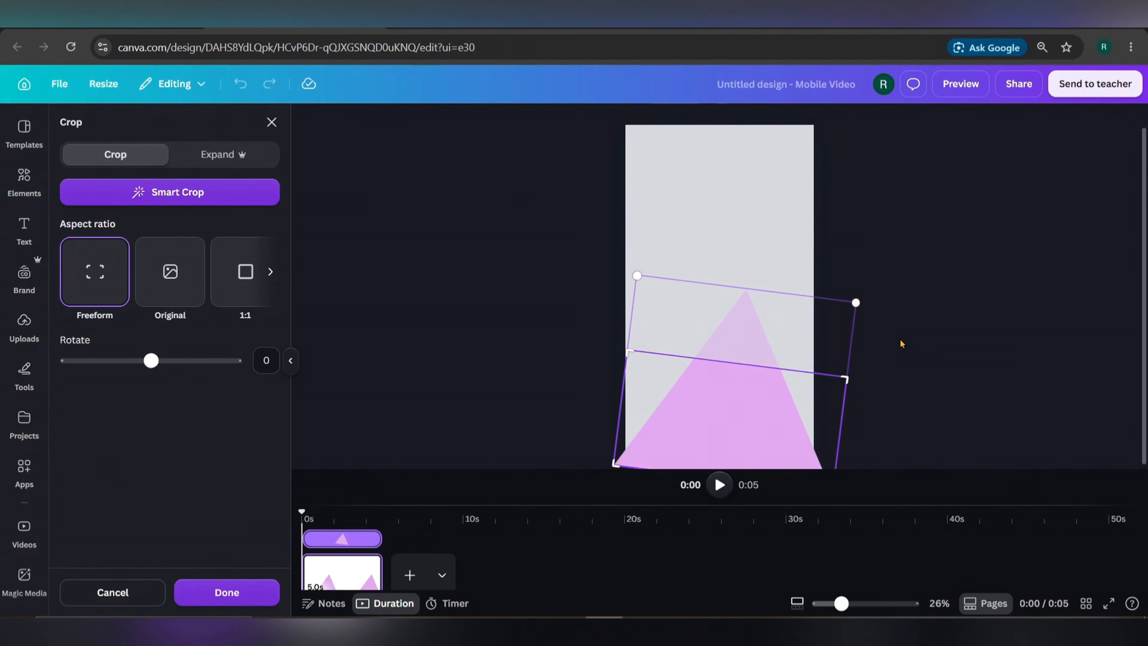
key(Return)
drag(737, 446, 743, 427)
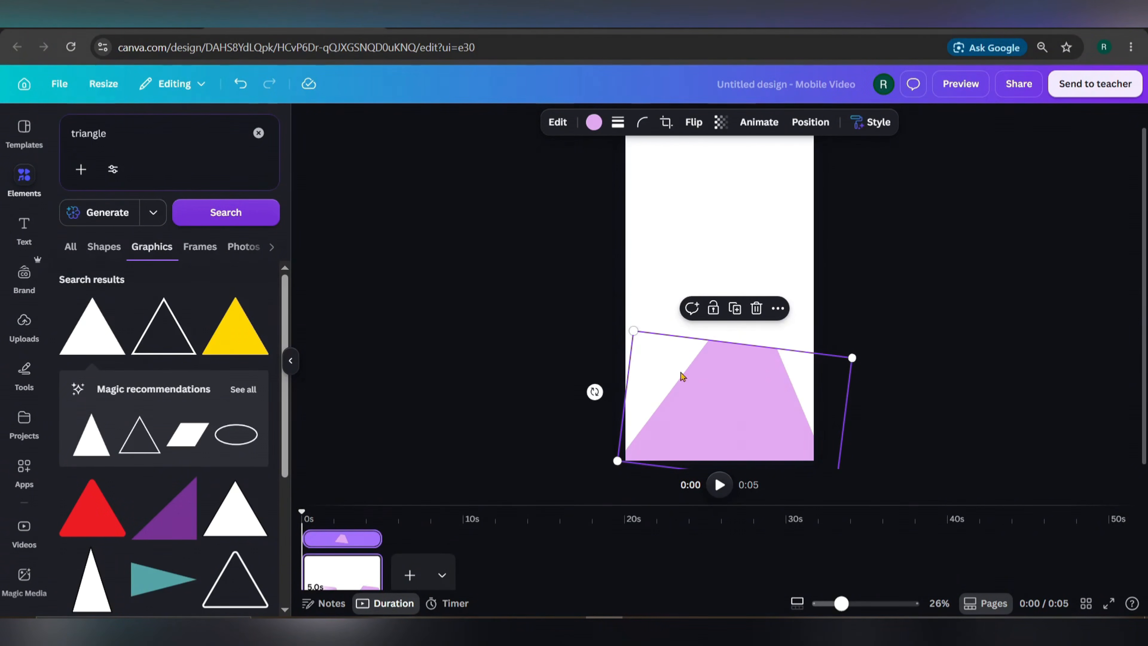
Step: Add a rectangle shape and stretch it into a vertical band running from the trapezoid up to the top of the page
click(116, 120)
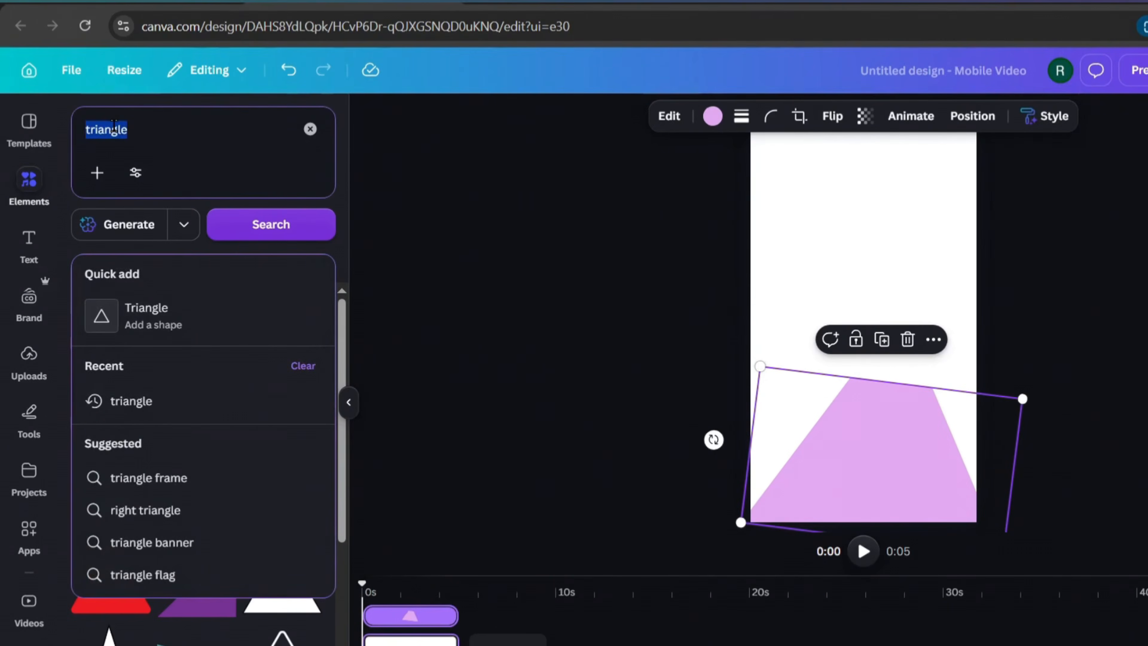
text(re)
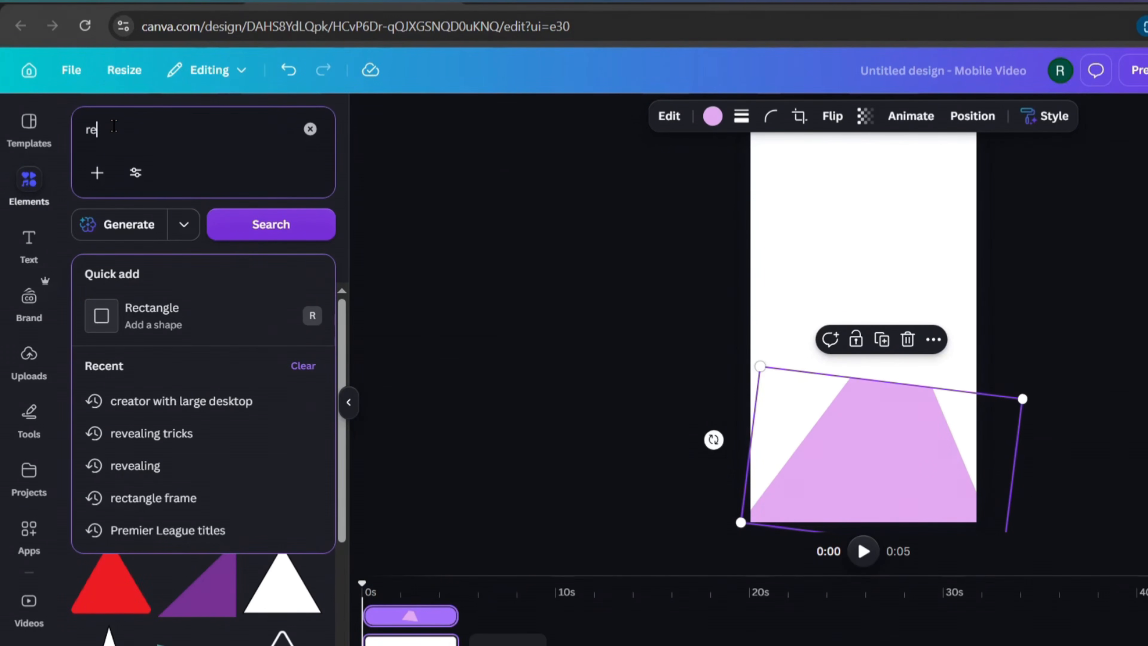
key(Down)
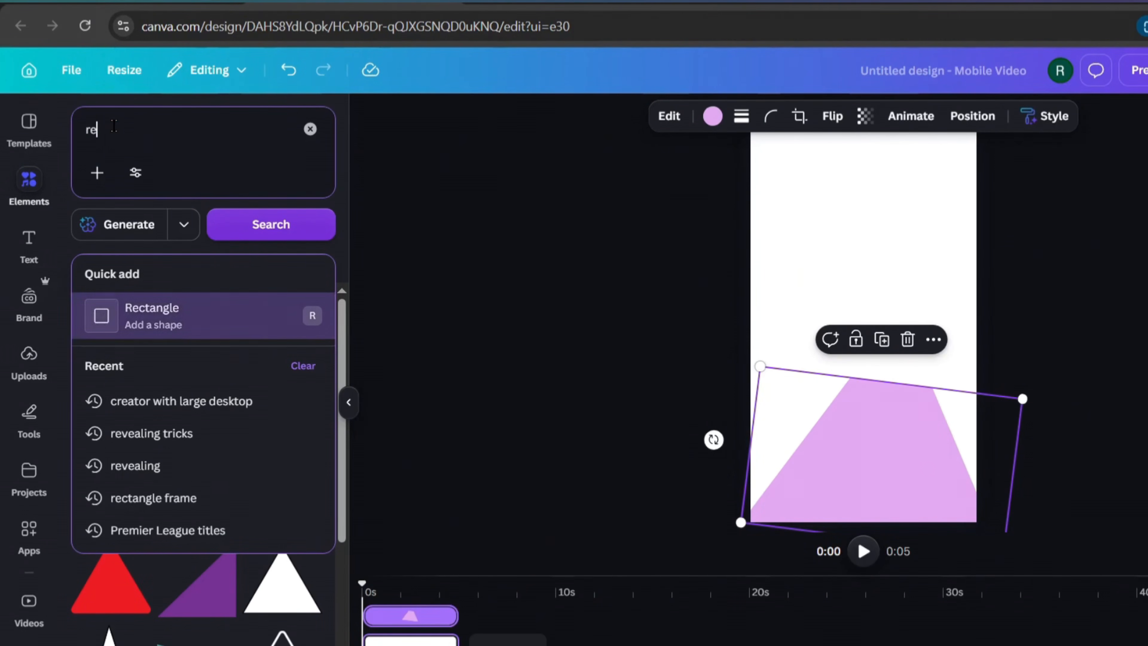
key(Return)
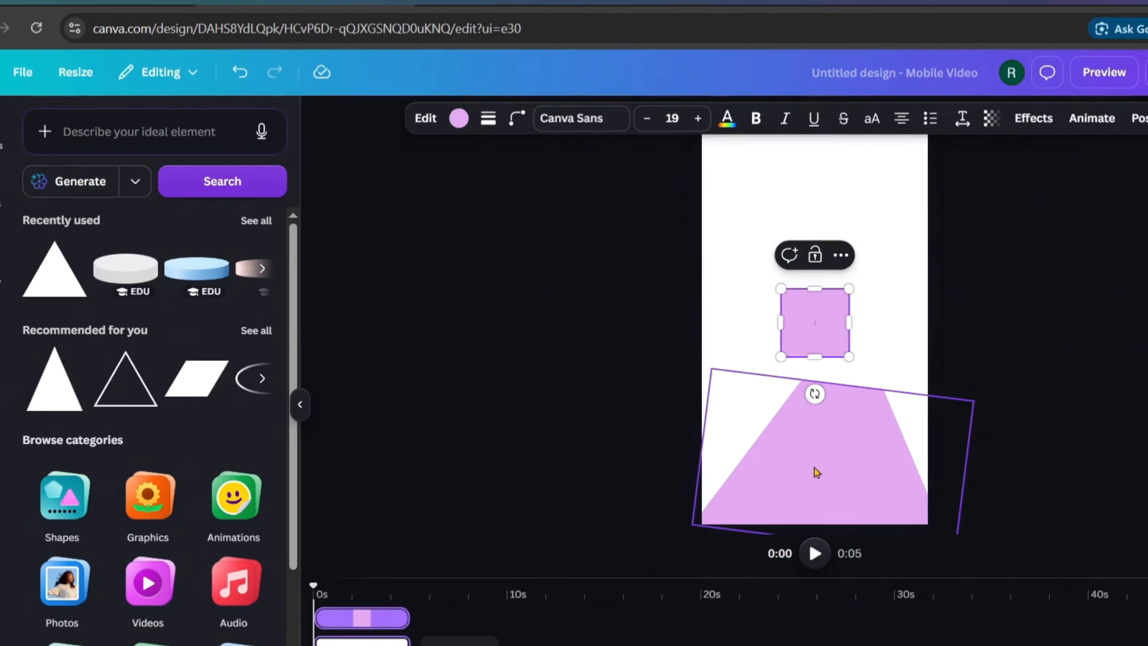
drag(862, 308, 894, 353)
drag(894, 331, 891, 247)
drag(649, 258, 648, 132)
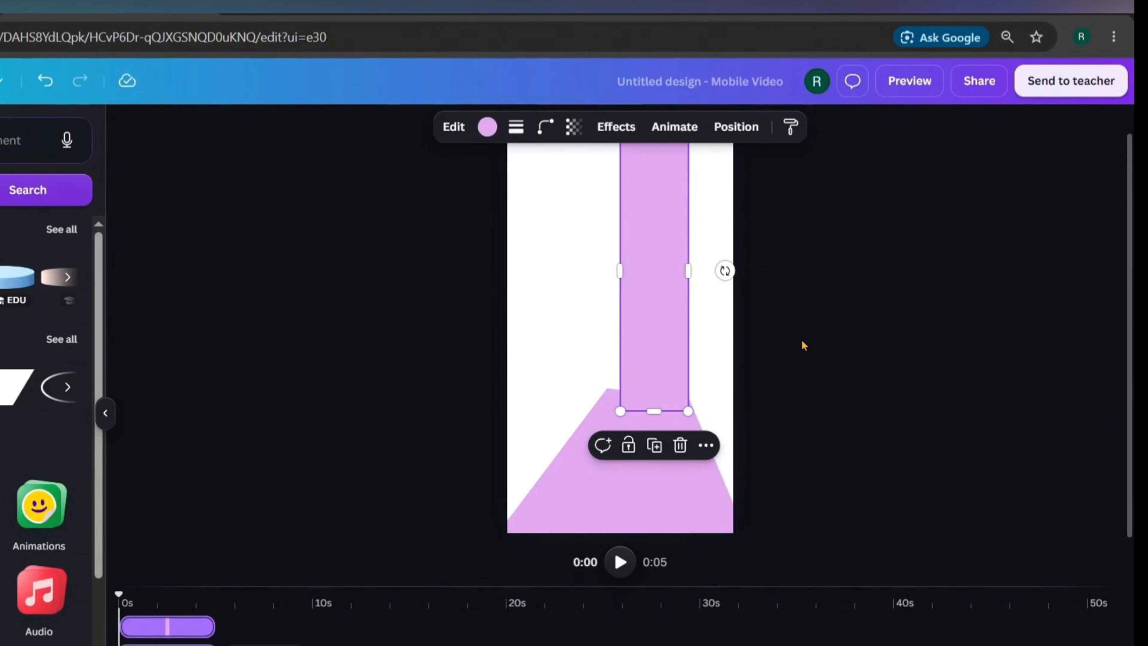
Step: Widen the vertical band on both sides so its edges meet the corners of the trapezoid's top edge
scroll(803, 344, up, 5)
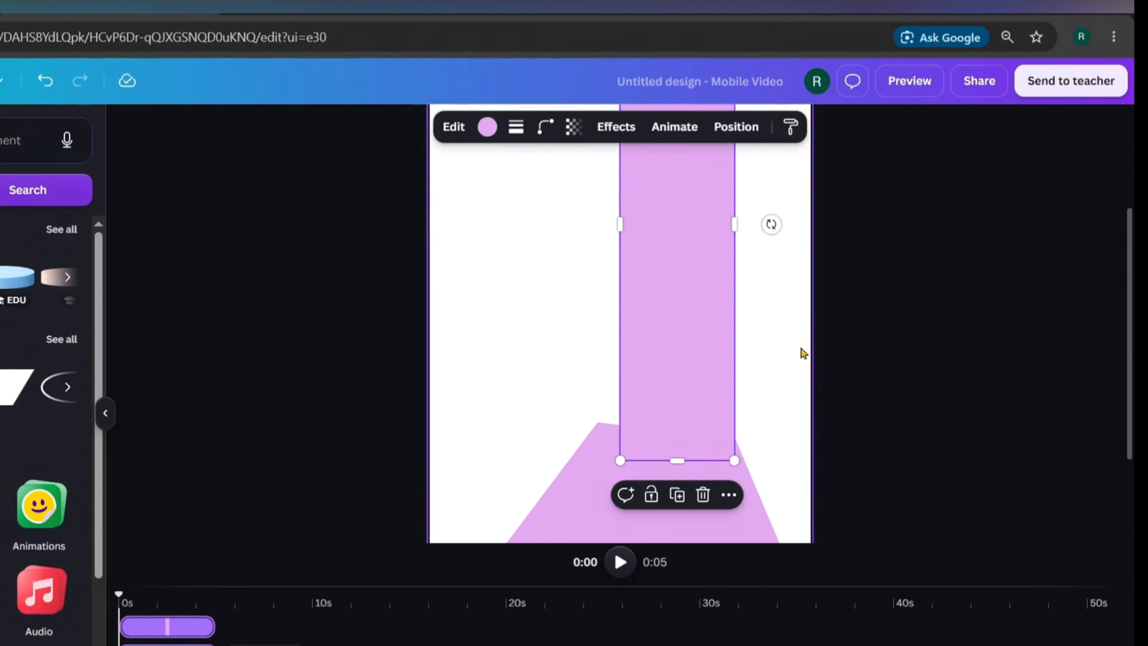
drag(619, 230, 598, 226)
click(593, 476)
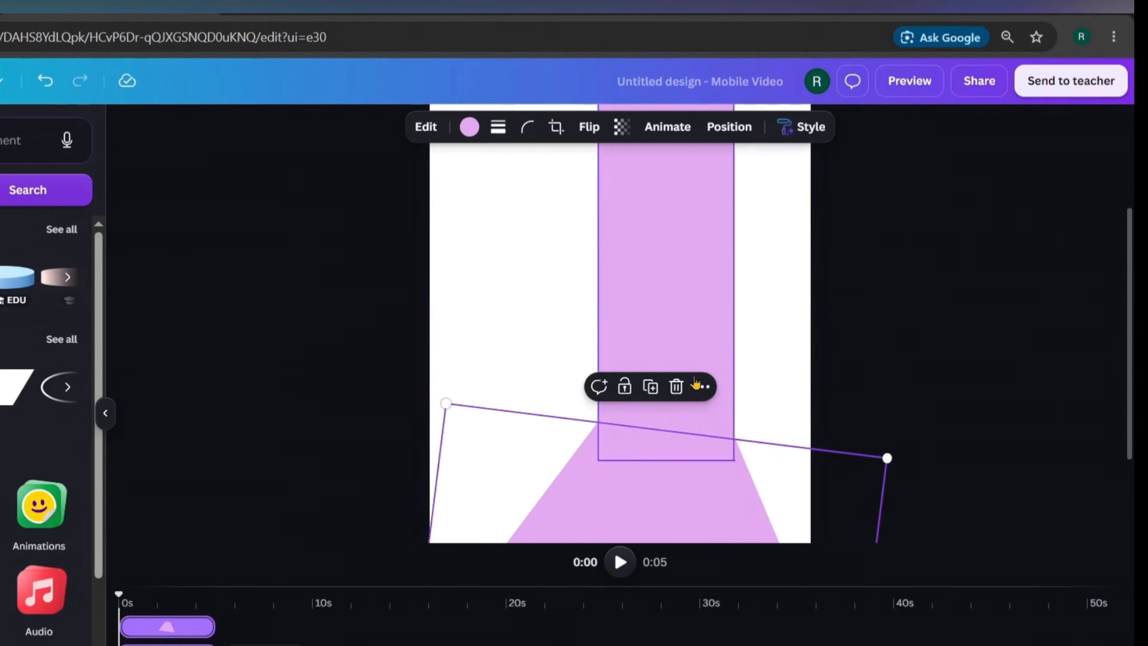
click(876, 345)
scroll(705, 384, up, 2)
click(738, 344)
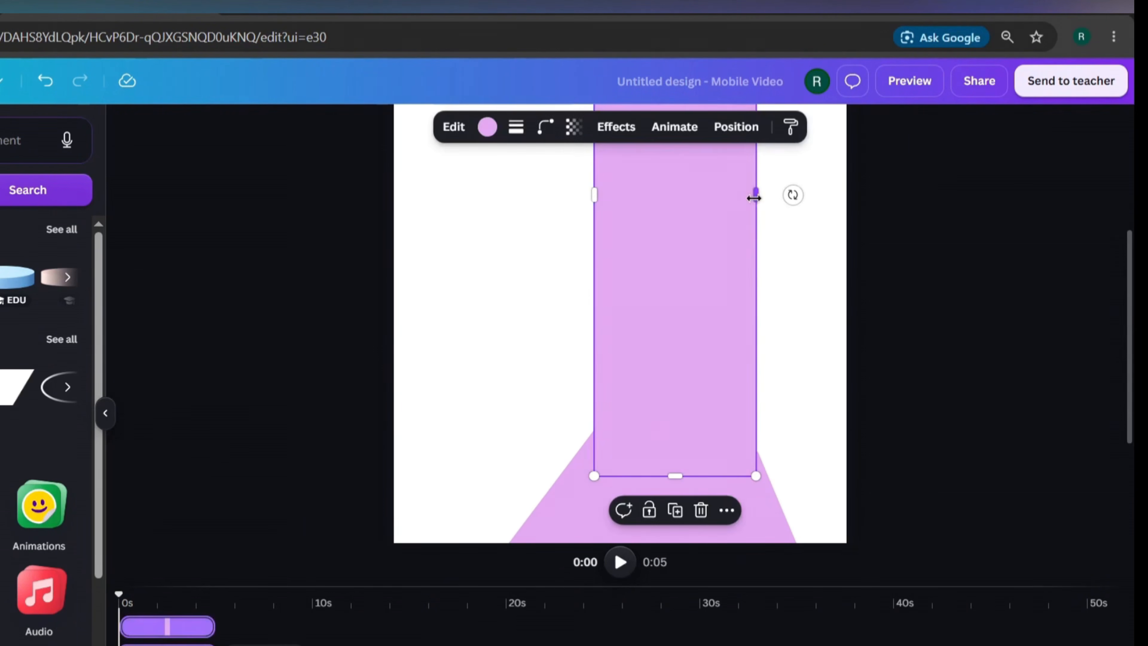
drag(755, 195, 760, 194)
click(932, 319)
scroll(850, 356, down, 2)
scroll(850, 358, down, 3)
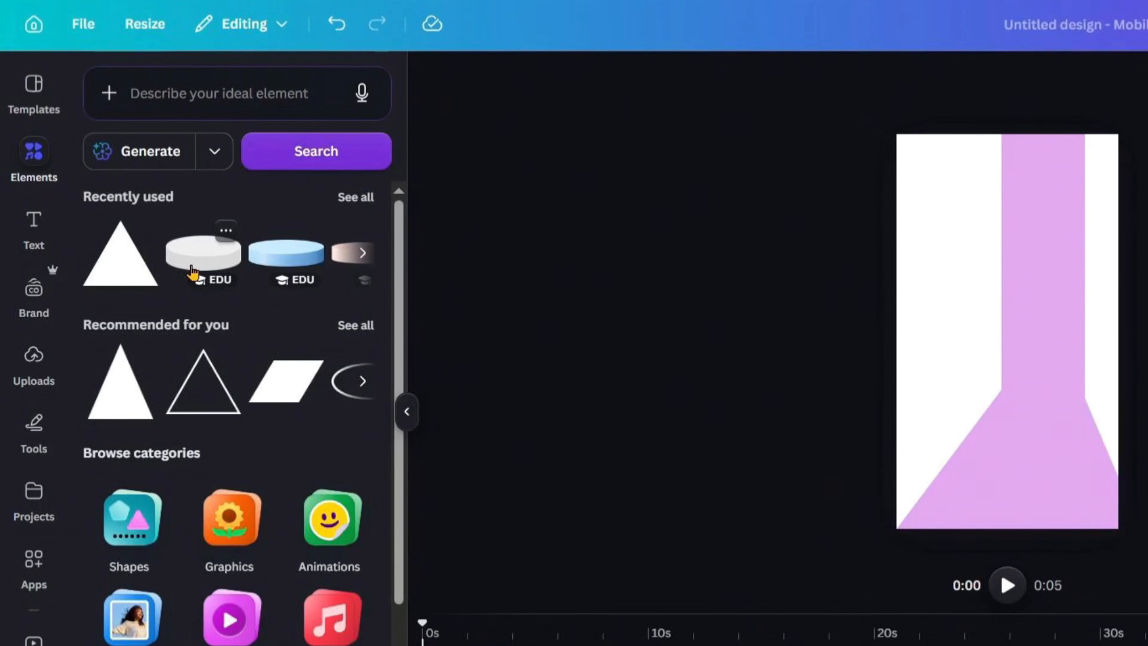
Step: Search the graphics for "cylinder podium" and add the flat light blue round podium to the page
click(171, 93)
key(Down)
key(Return)
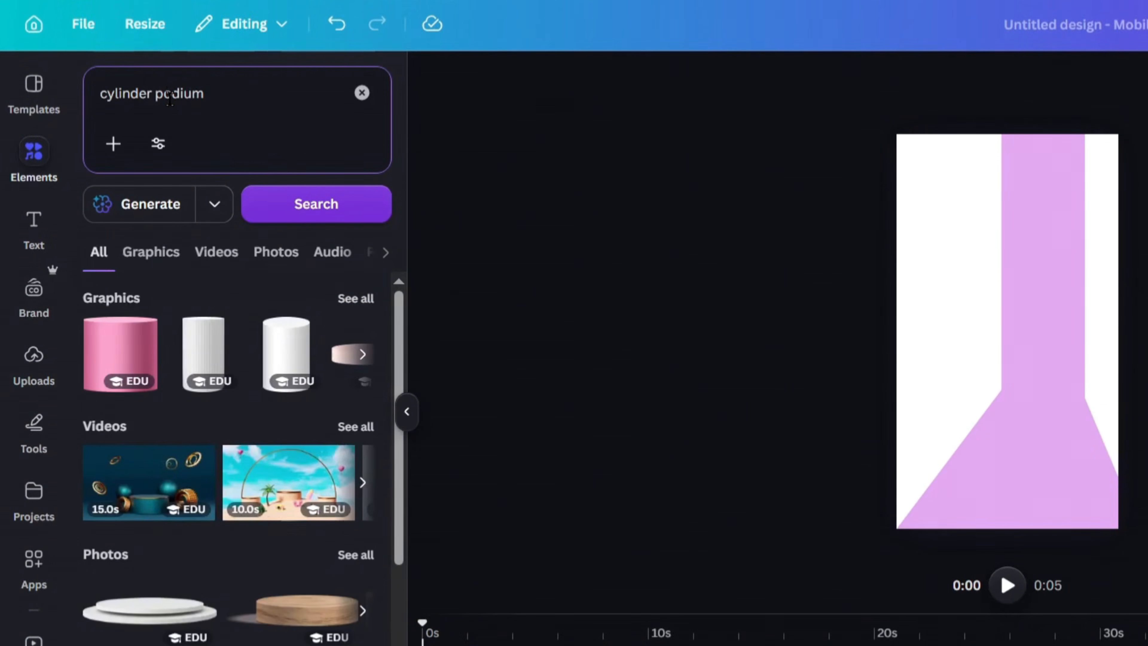
click(353, 303)
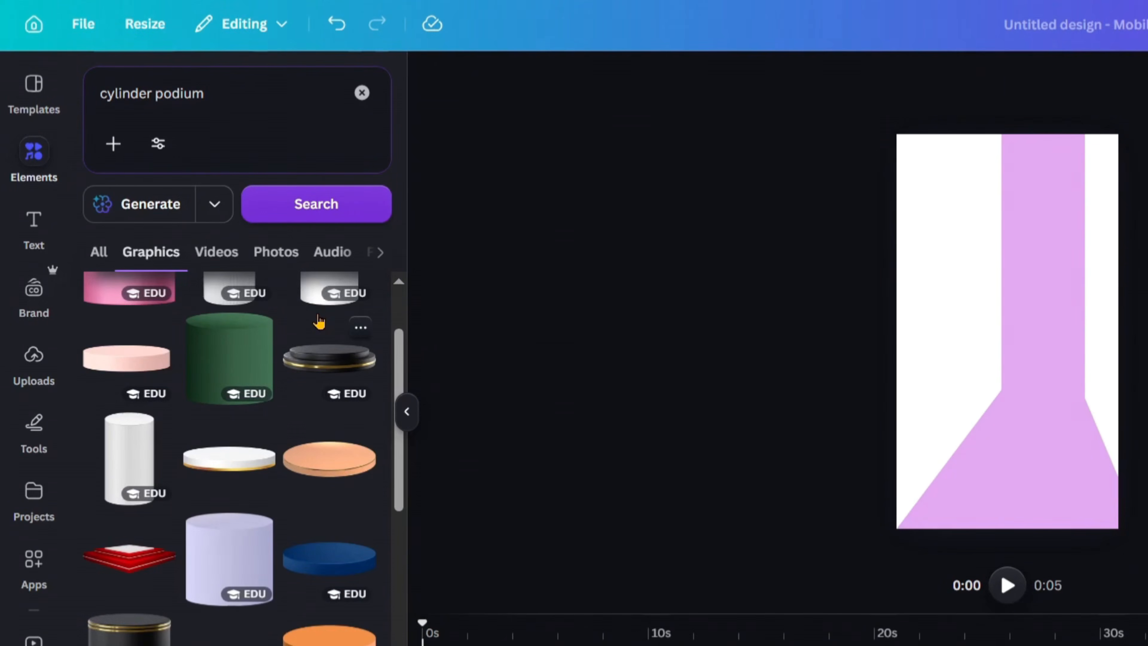
scroll(319, 321, down, 2)
scroll(319, 321, down, 4)
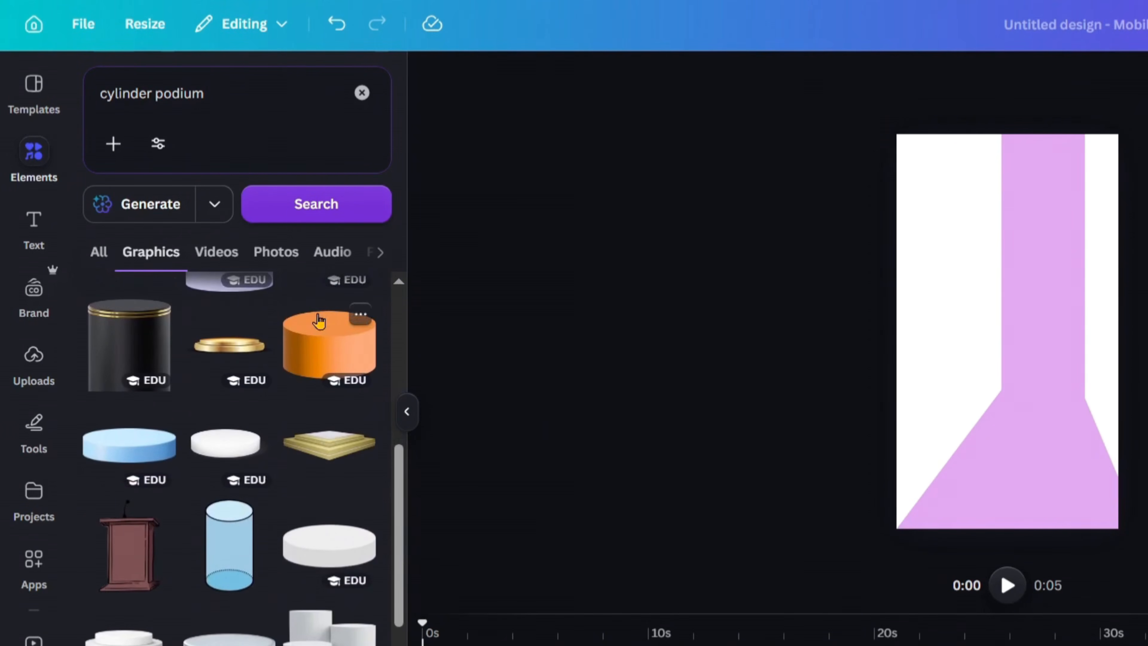
click(119, 450)
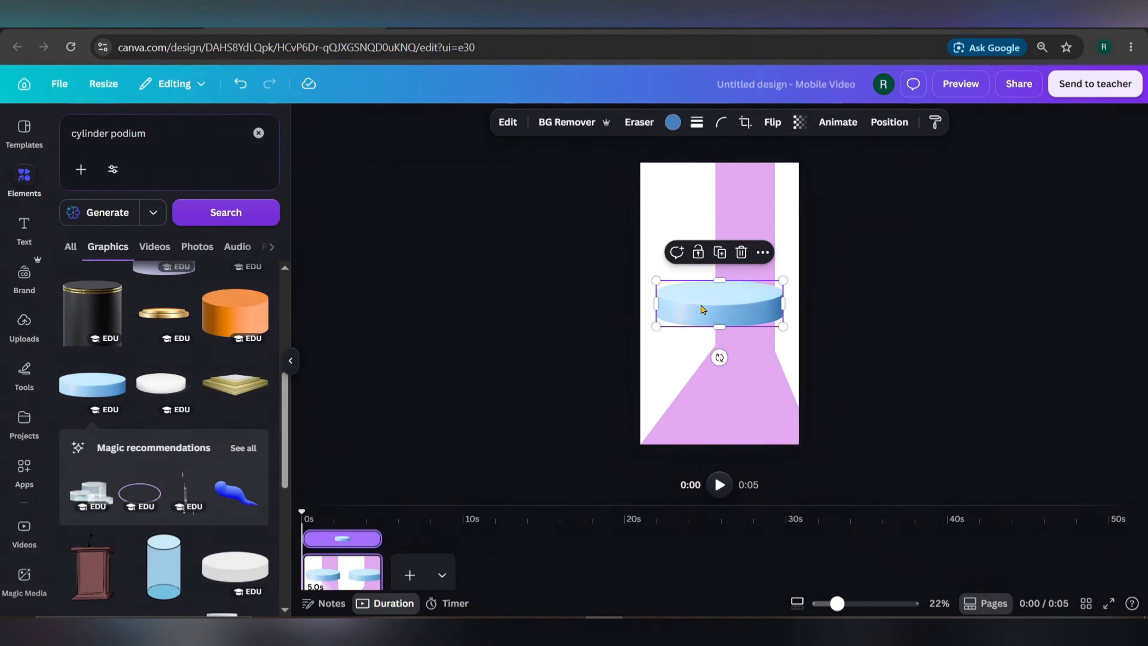
Step: Recolour the podium with the custom purple #860AA9
click(673, 123)
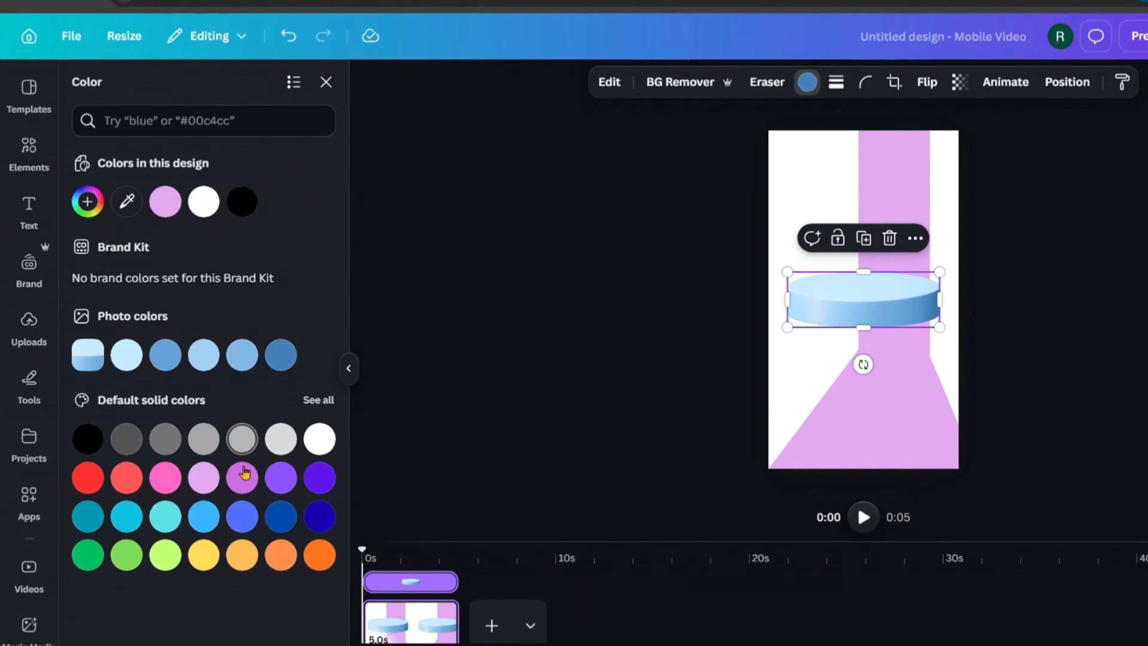
click(241, 476)
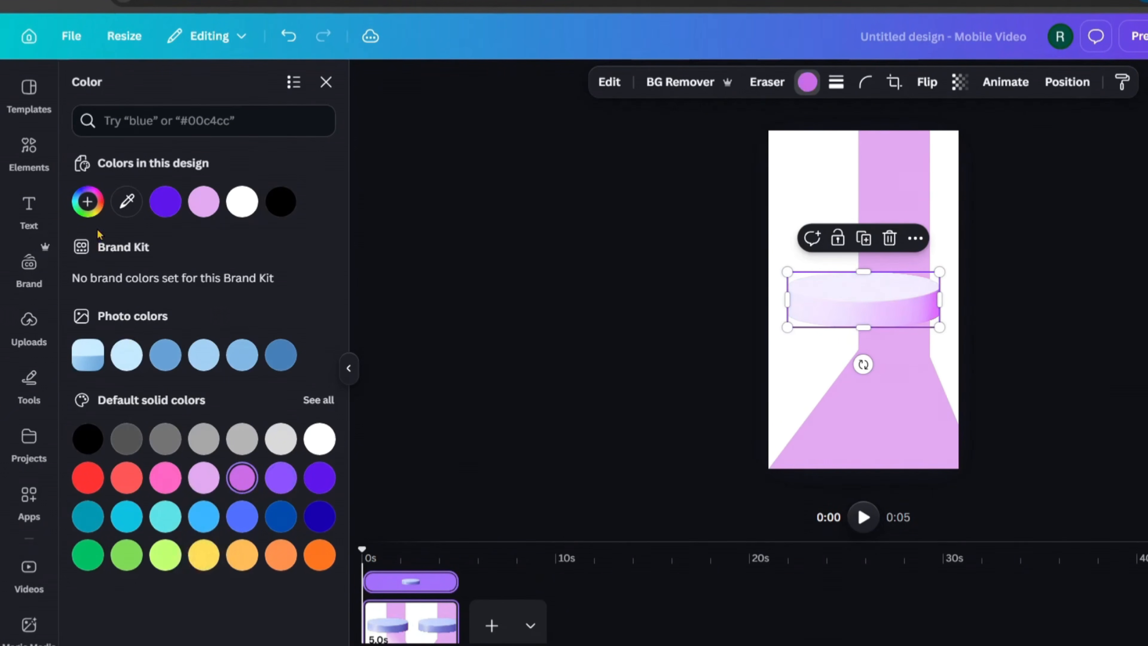
click(87, 202)
drag(207, 259, 300, 269)
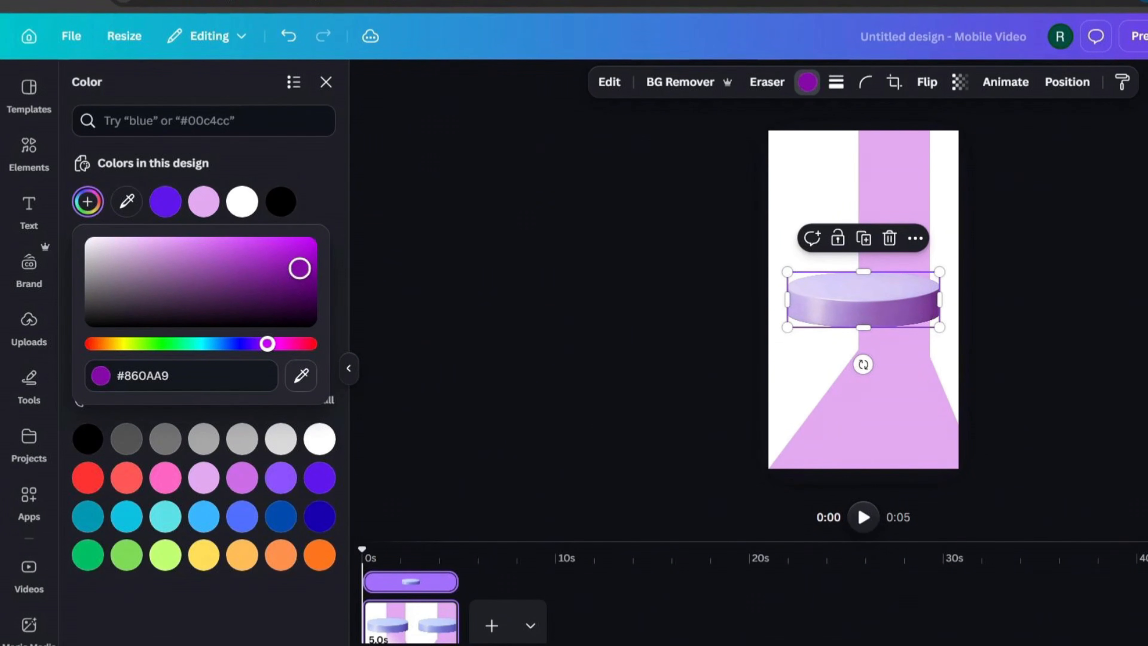
click(380, 290)
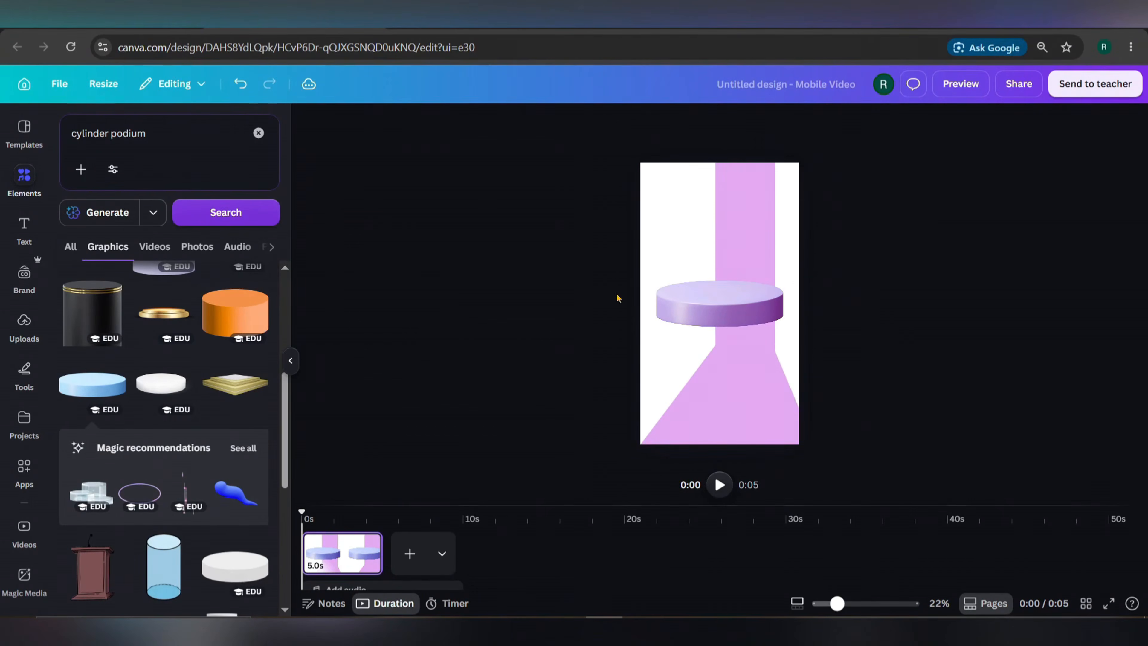
Step: Shrink the podium and centre it where the vertical band meets the trapezoid, slightly wider than the band
click(723, 321)
drag(723, 320, 742, 359)
scroll(743, 360, up, 4)
drag(631, 370, 718, 335)
drag(790, 317, 759, 324)
drag(688, 342, 710, 334)
drag(815, 321, 803, 323)
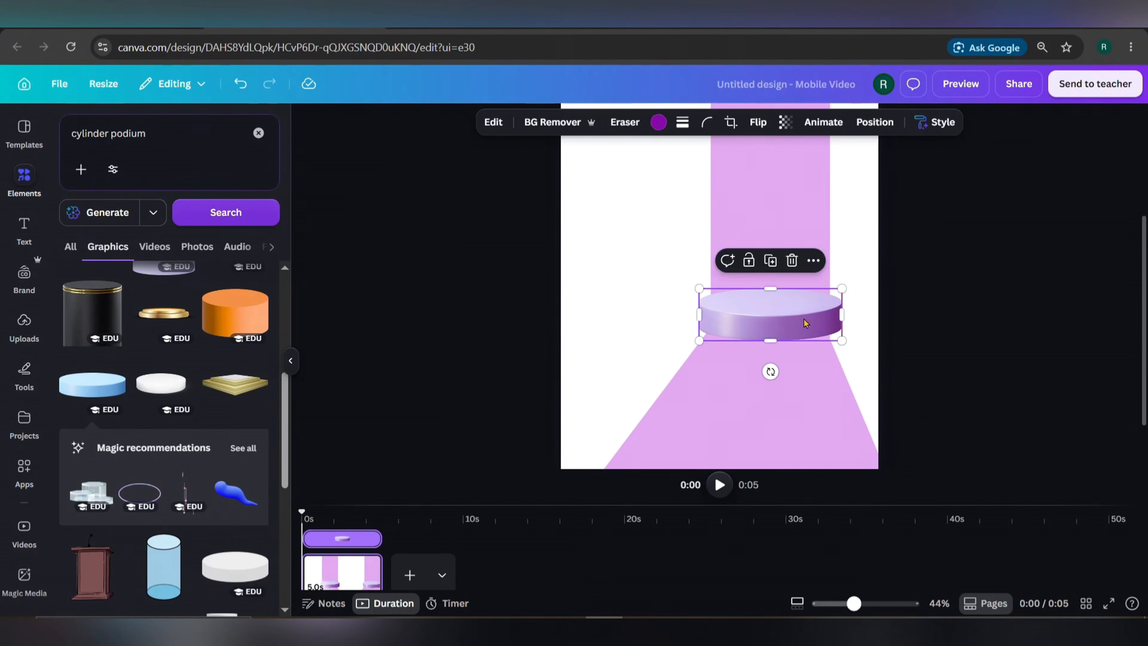
scroll(859, 312, down, 4)
scroll(873, 309, up, 1)
click(871, 329)
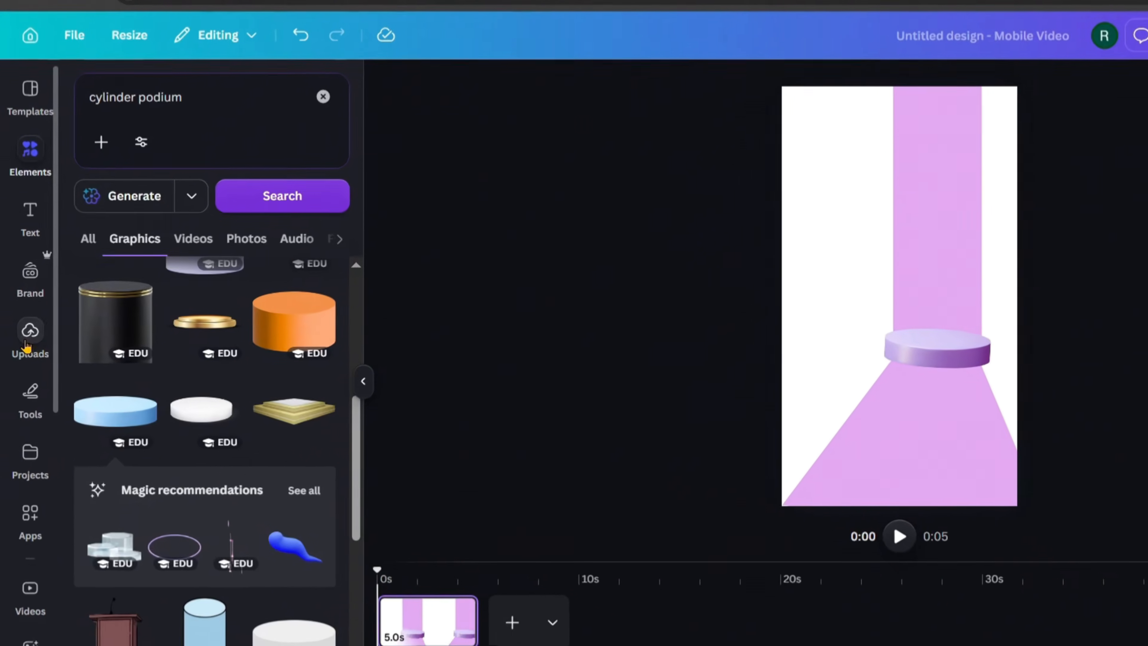
Step: Add the uploaded Lavenda perfume bottle and perfume box images to the page
click(22, 333)
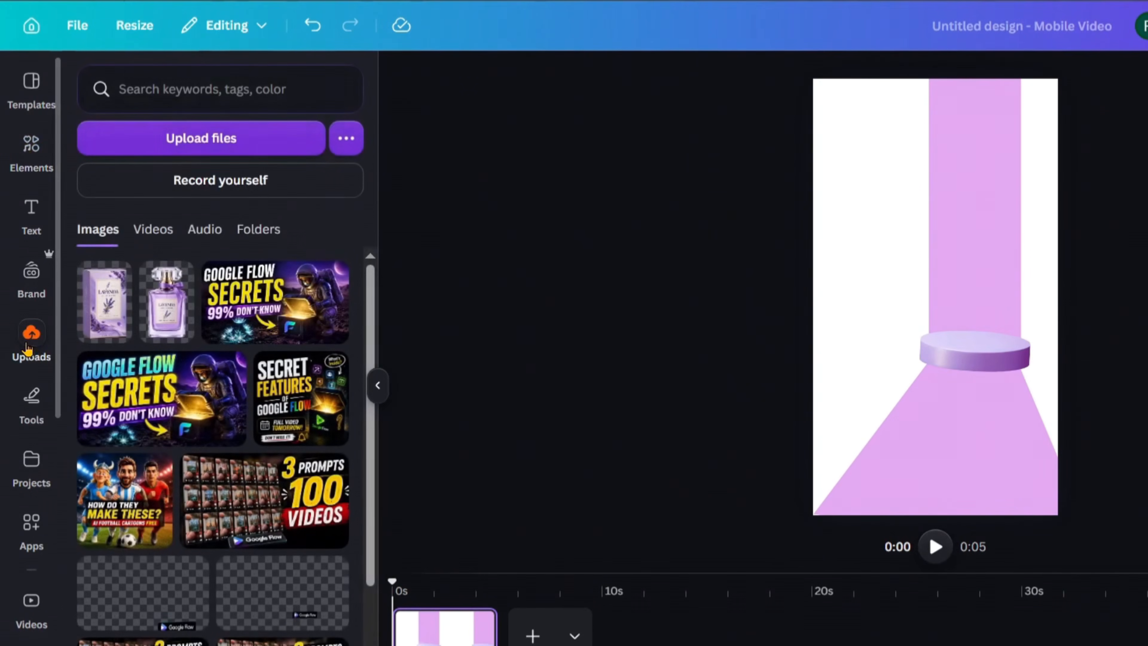
click(164, 314)
click(105, 301)
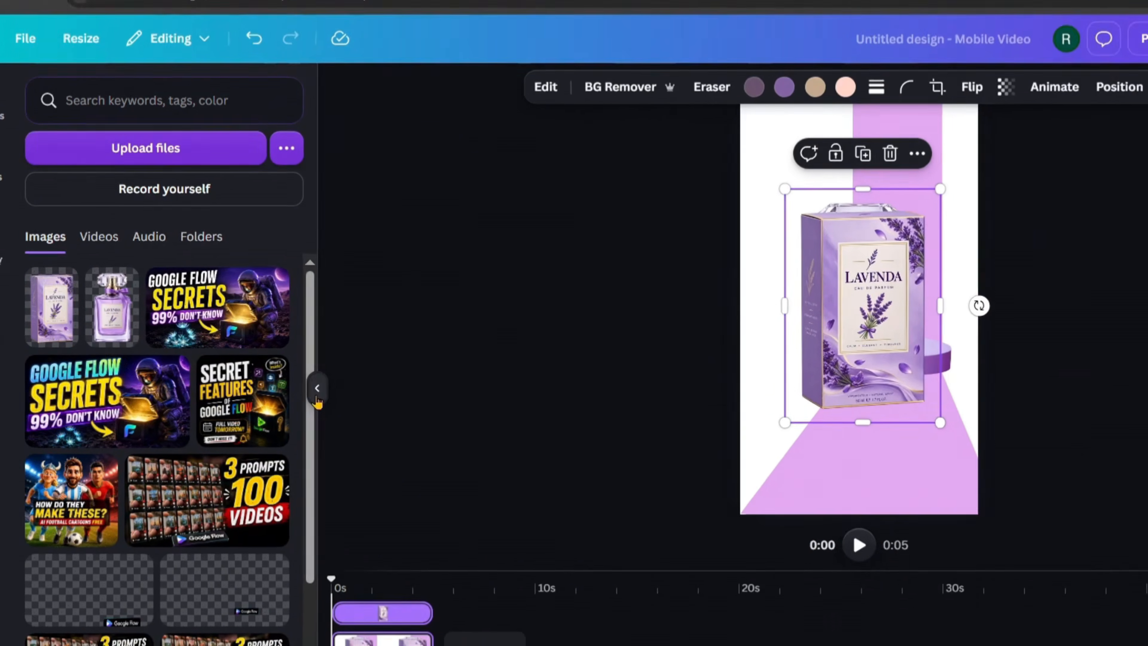
click(377, 384)
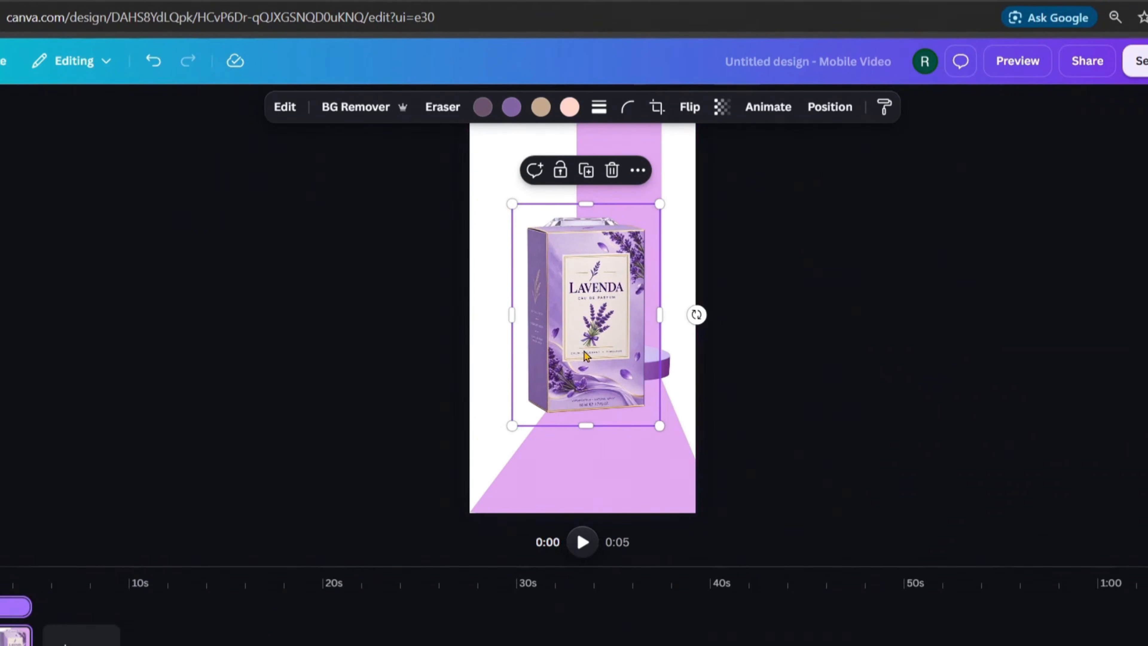
Step: Stand the perfume bottle on the podium and shrink the perfume box into the lower-left corner of the page
drag(921, 348, 899, 357)
drag(550, 370, 519, 392)
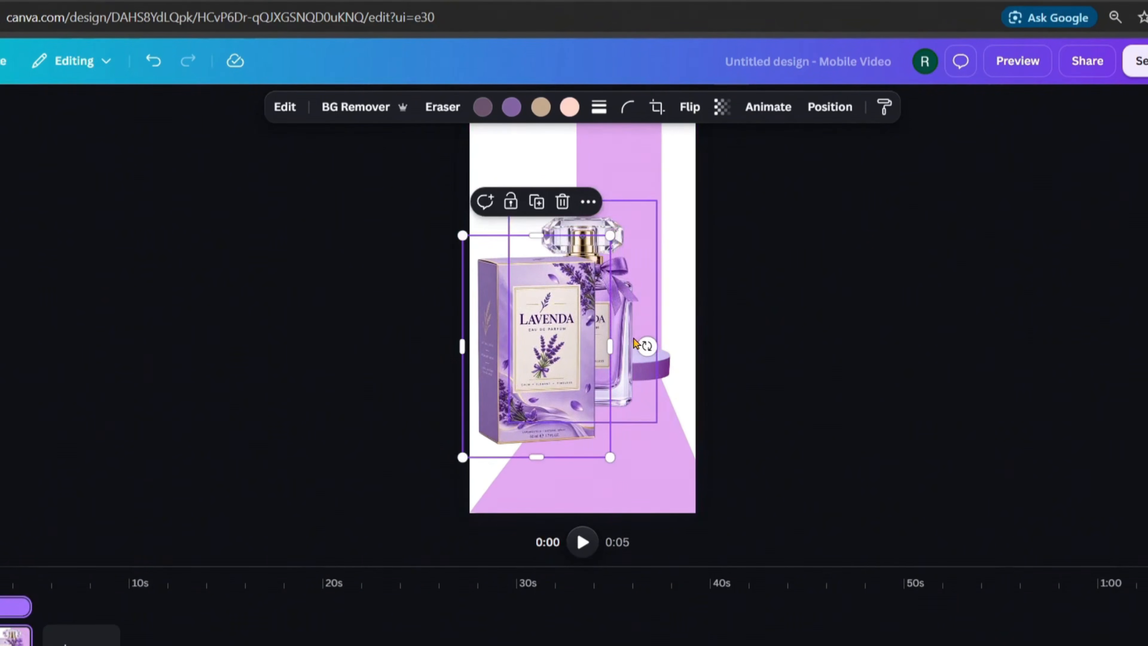
click(637, 337)
drag(637, 337, 656, 305)
click(520, 382)
drag(521, 382, 509, 426)
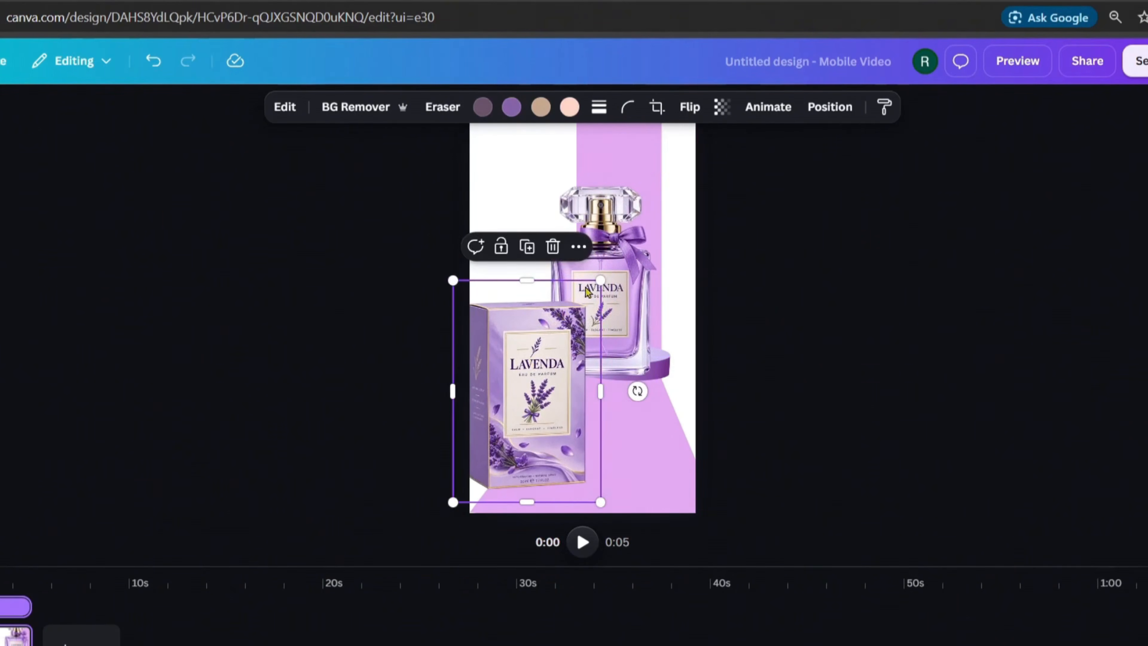
mouse_move(600, 280)
mouse_down()
mouse_move(557, 358)
mouse_move(617, 285)
mouse_up()
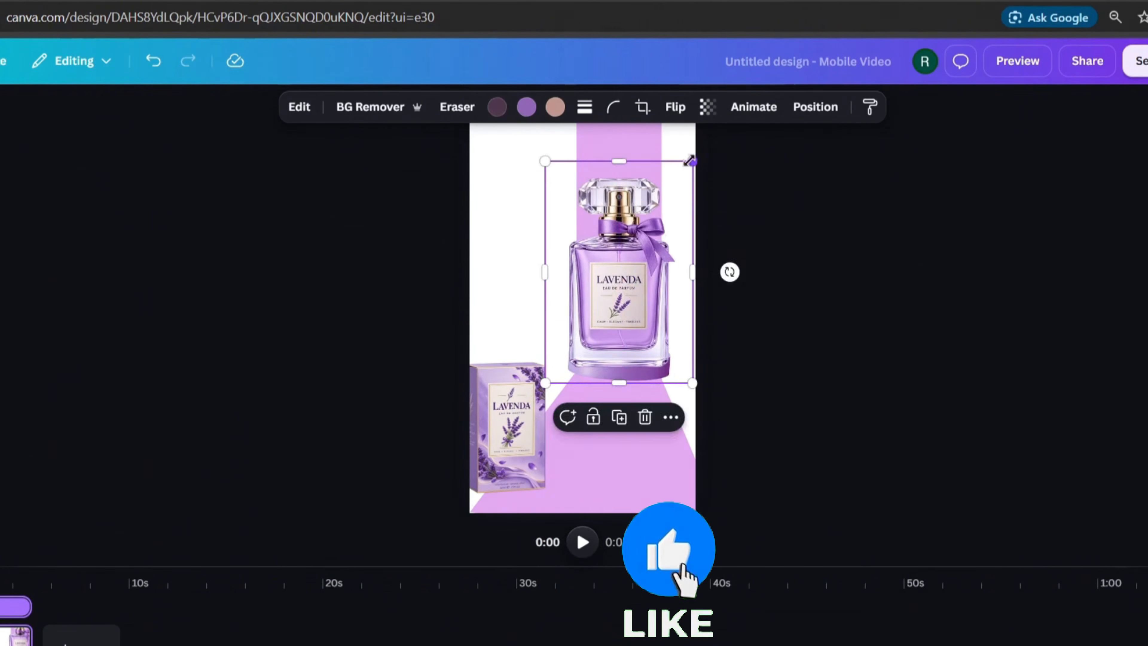
Step: Shrink the perfume bottle to fit on the podium, and place a slightly smaller perfume box beside it on the white area
drag(693, 162, 671, 195)
drag(610, 294, 620, 279)
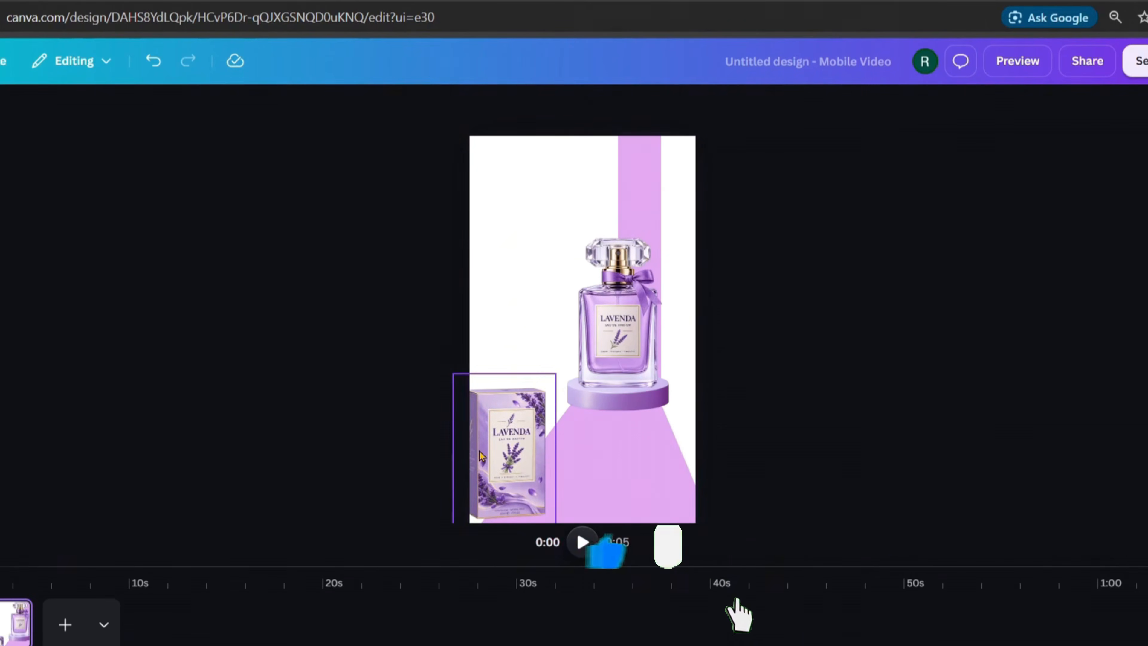
drag(480, 456, 505, 380)
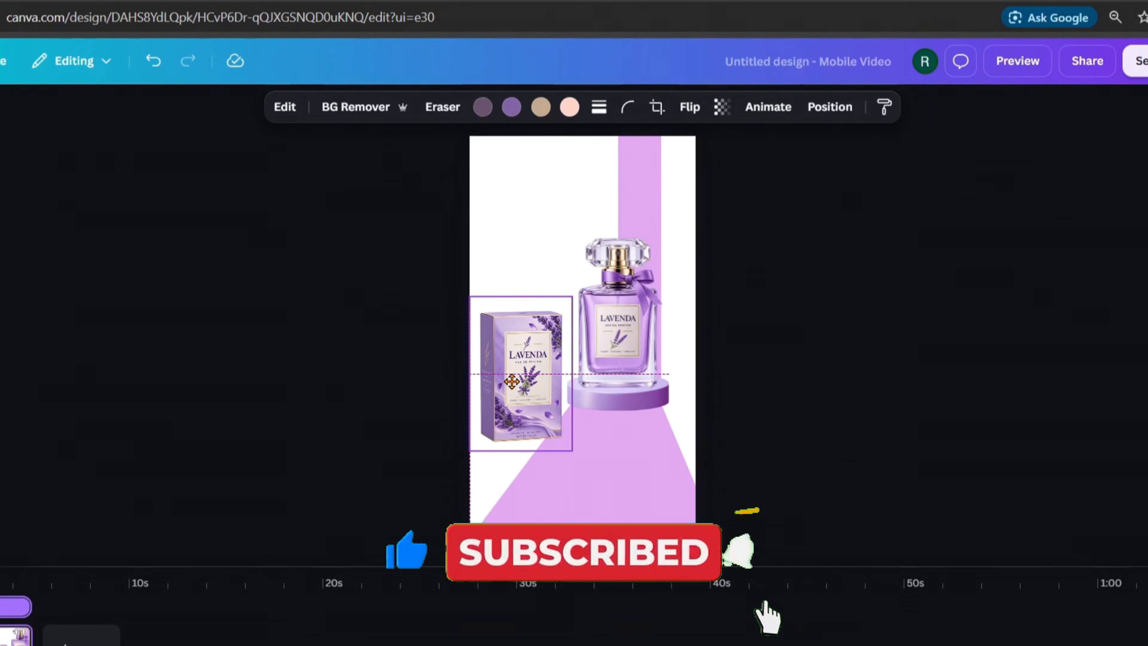
drag(575, 299, 560, 323)
click(909, 328)
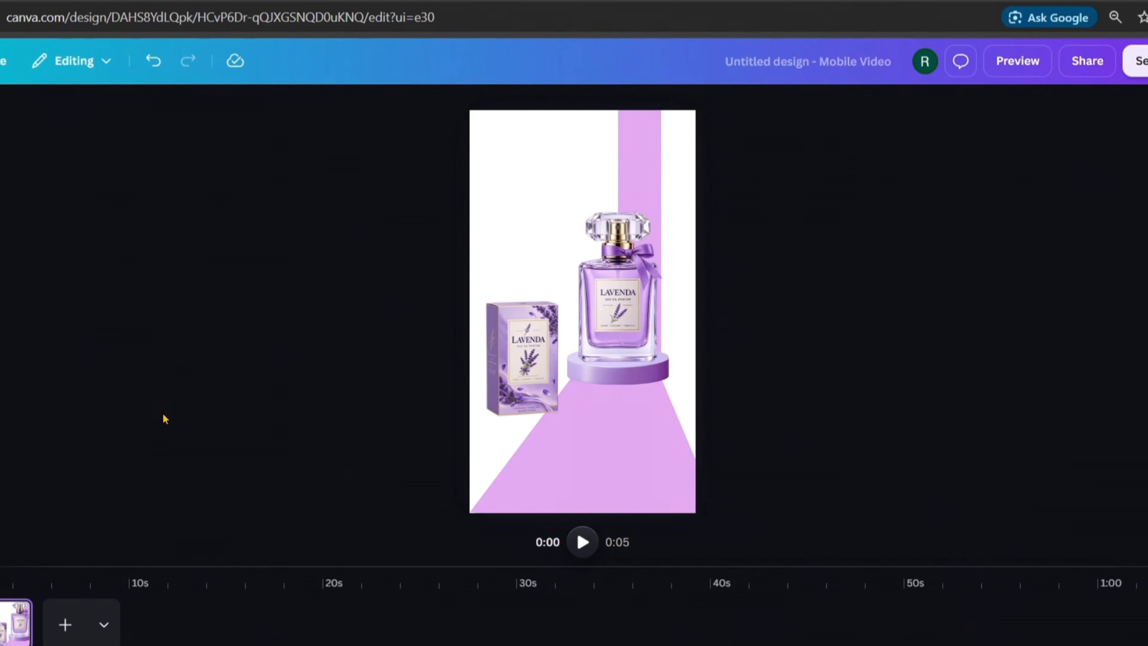
Step: Find the TypeCraft app and open it
click(25, 480)
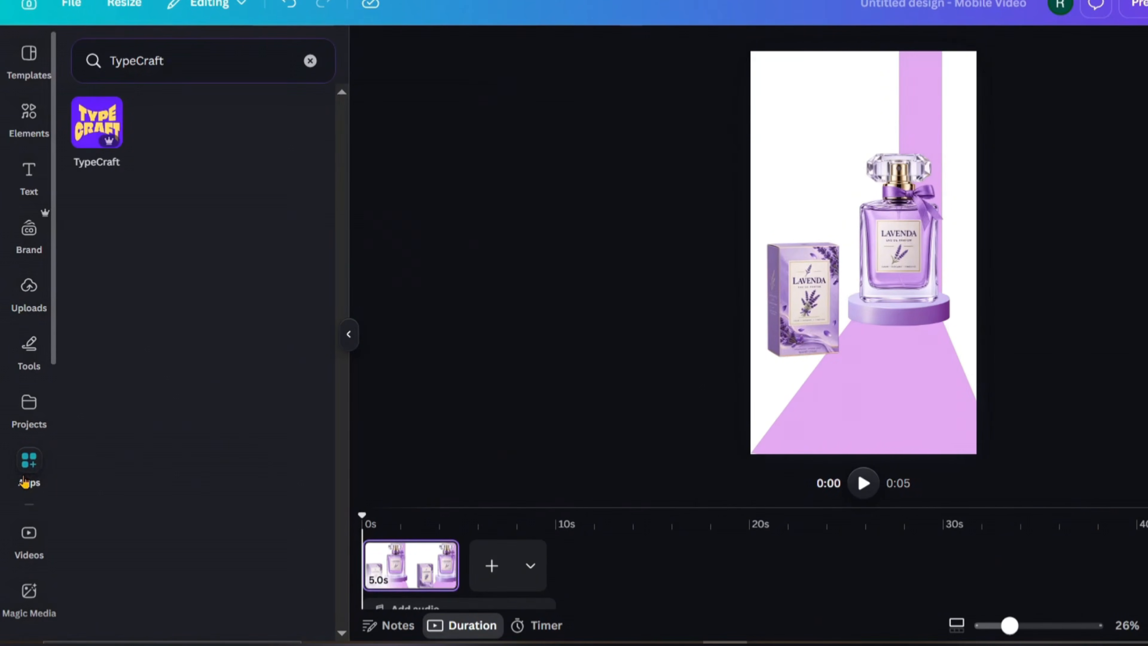
click(191, 56)
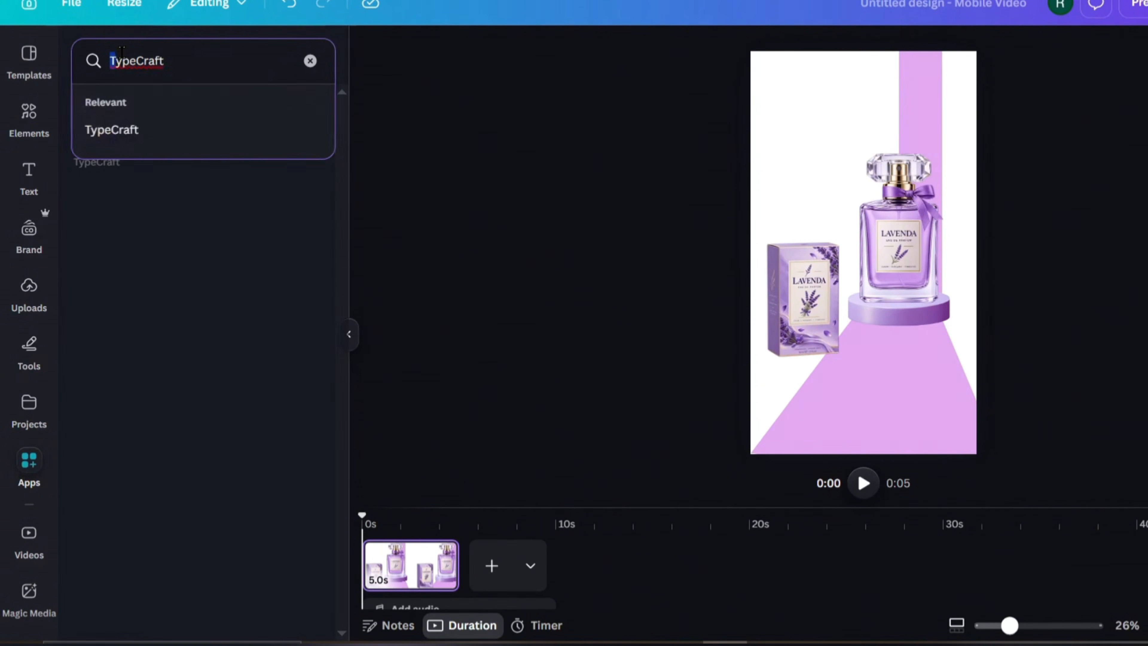
click(191, 56)
click(192, 201)
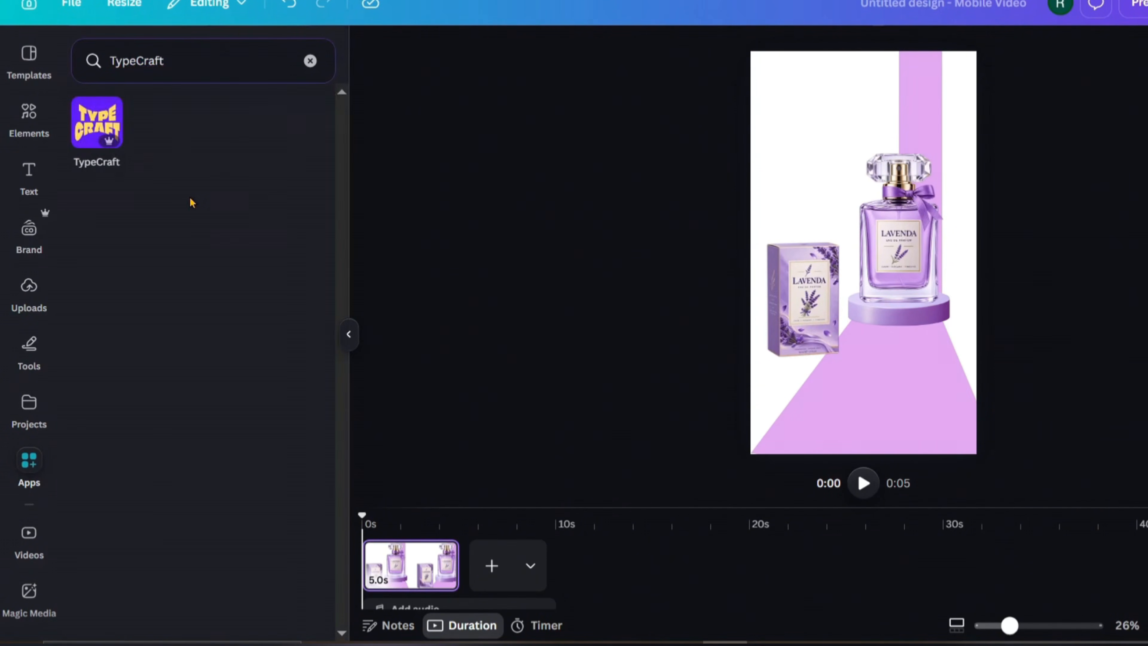
click(94, 129)
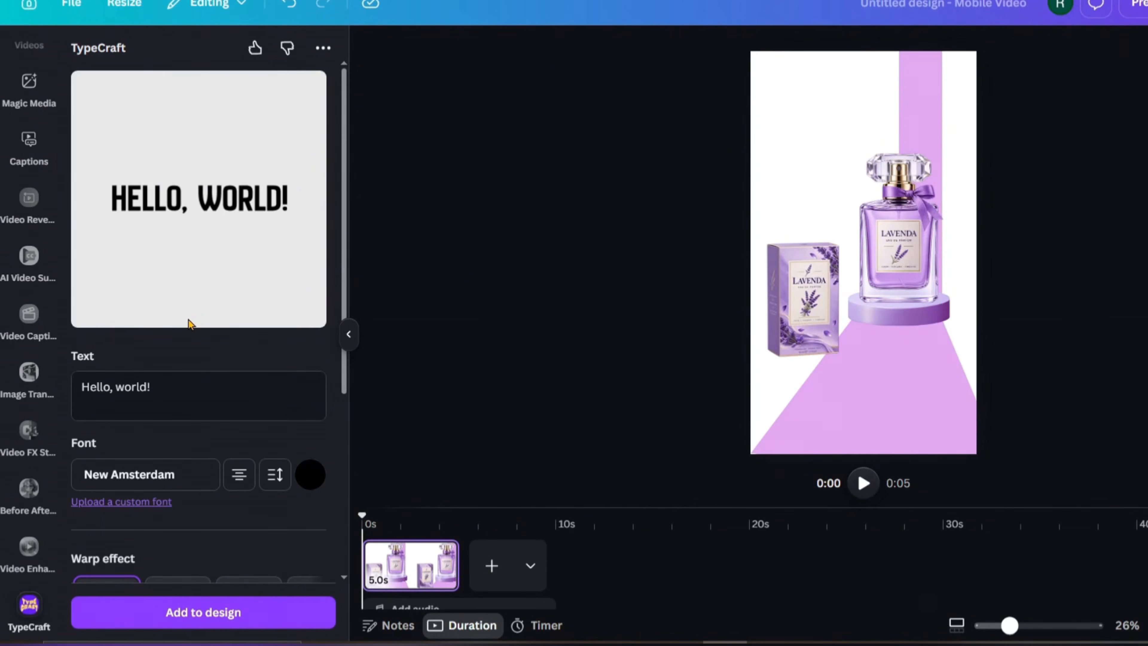
Step: Replace the TypeCraft sample text with LAVENDA and set its font to Anton SC
scroll(189, 324, down, 2)
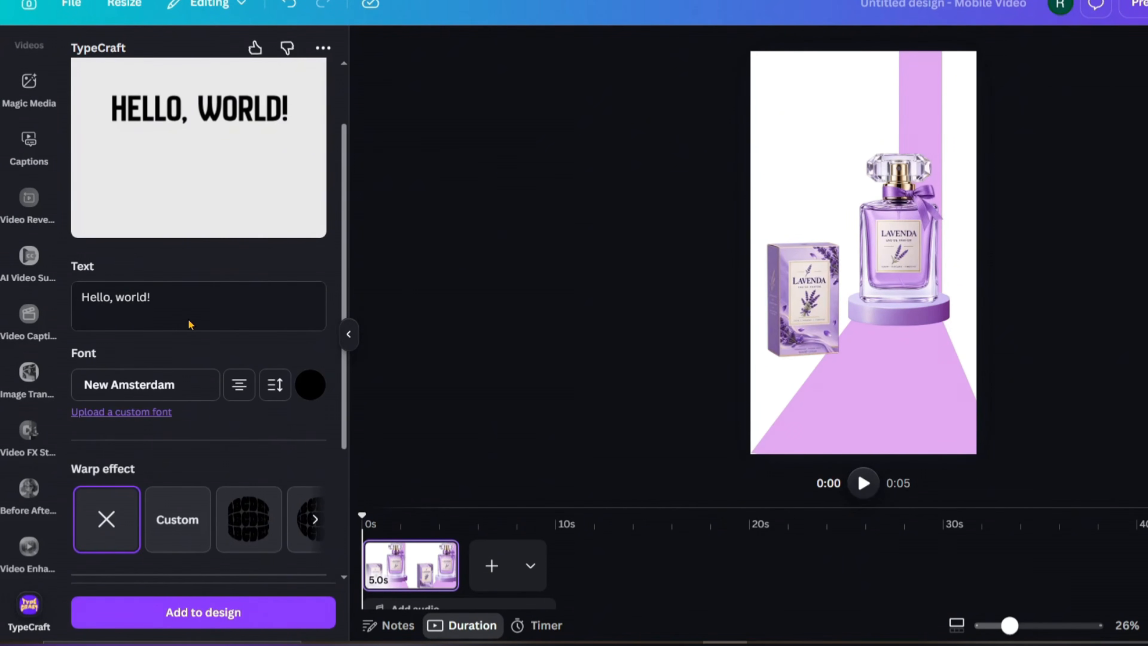
click(176, 304)
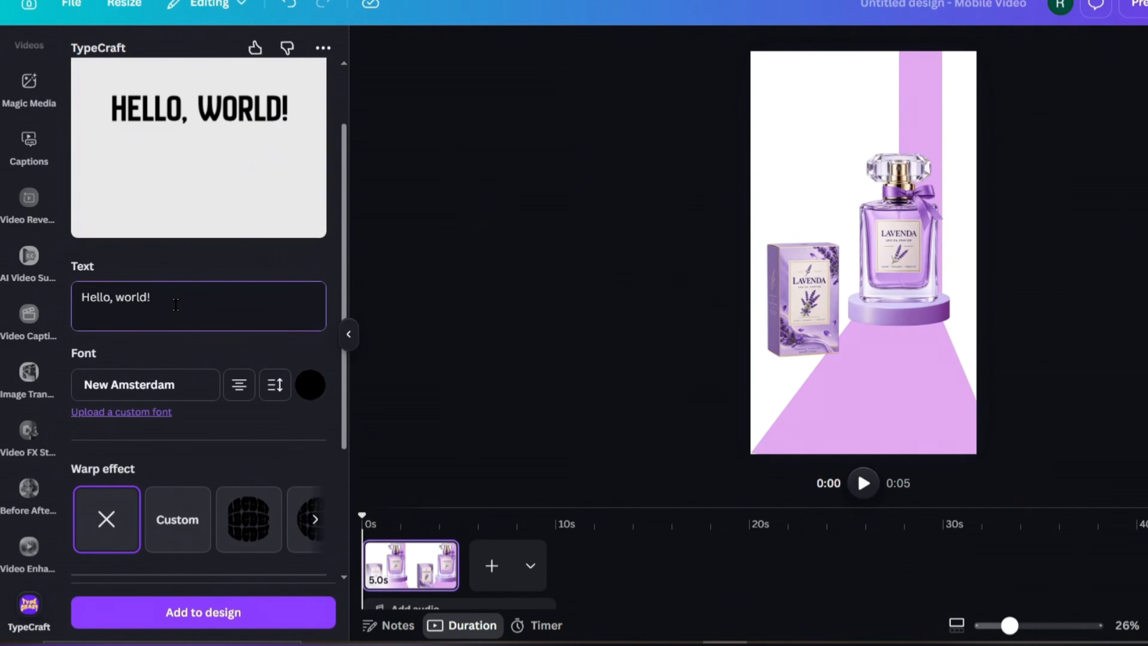
key(ctrl+a)
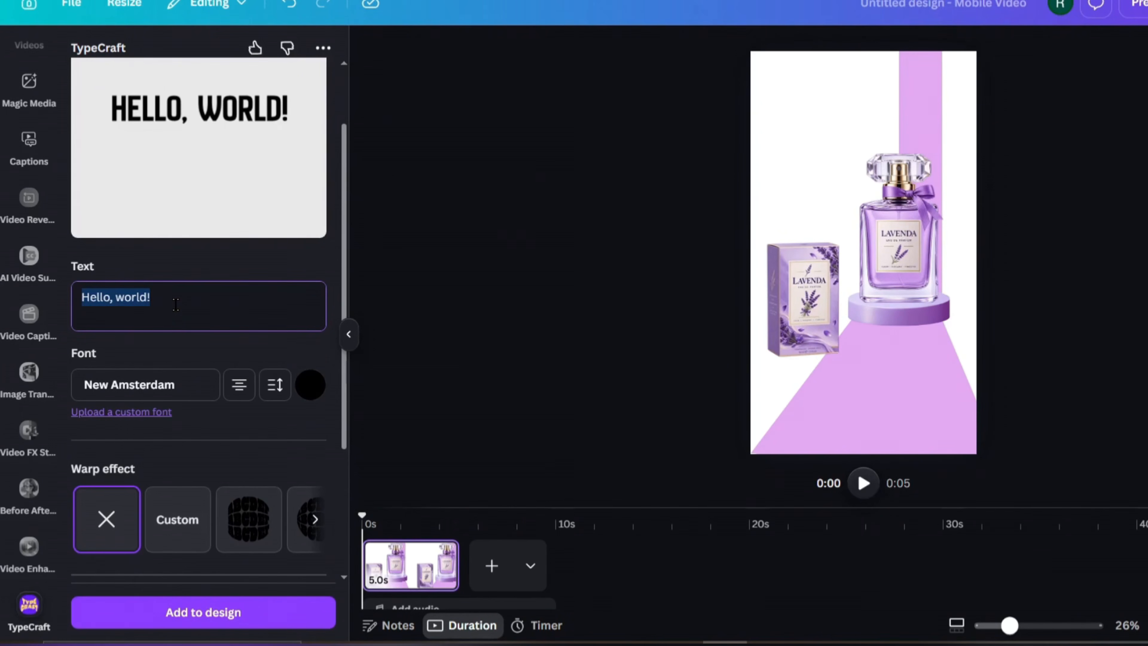
text(LA)
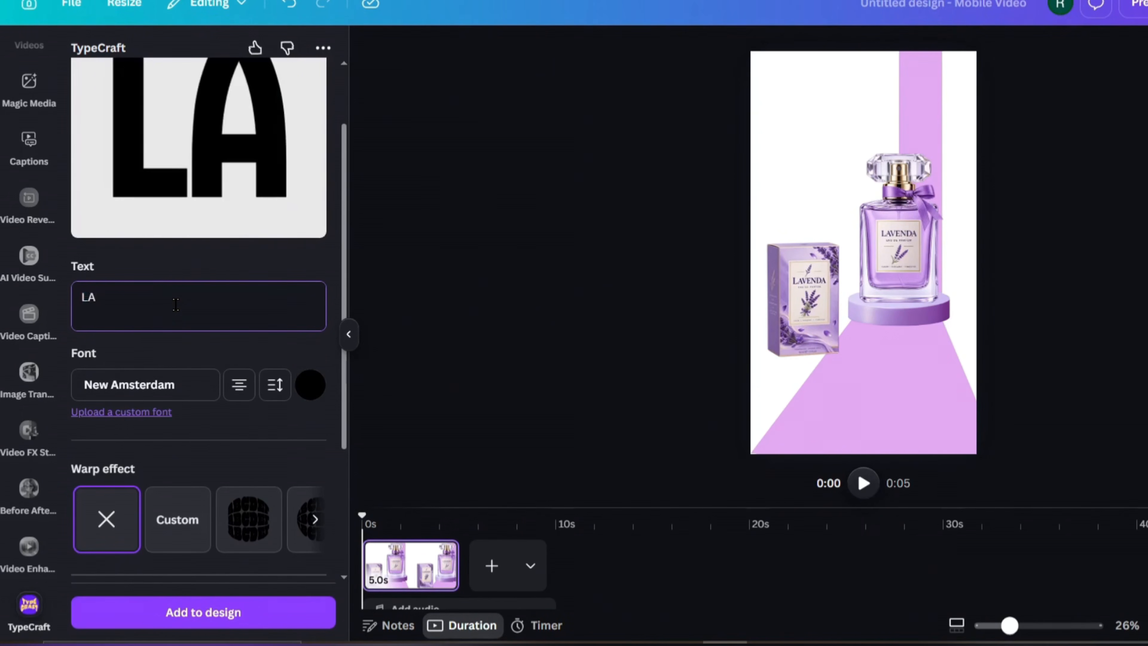
text(VENDA)
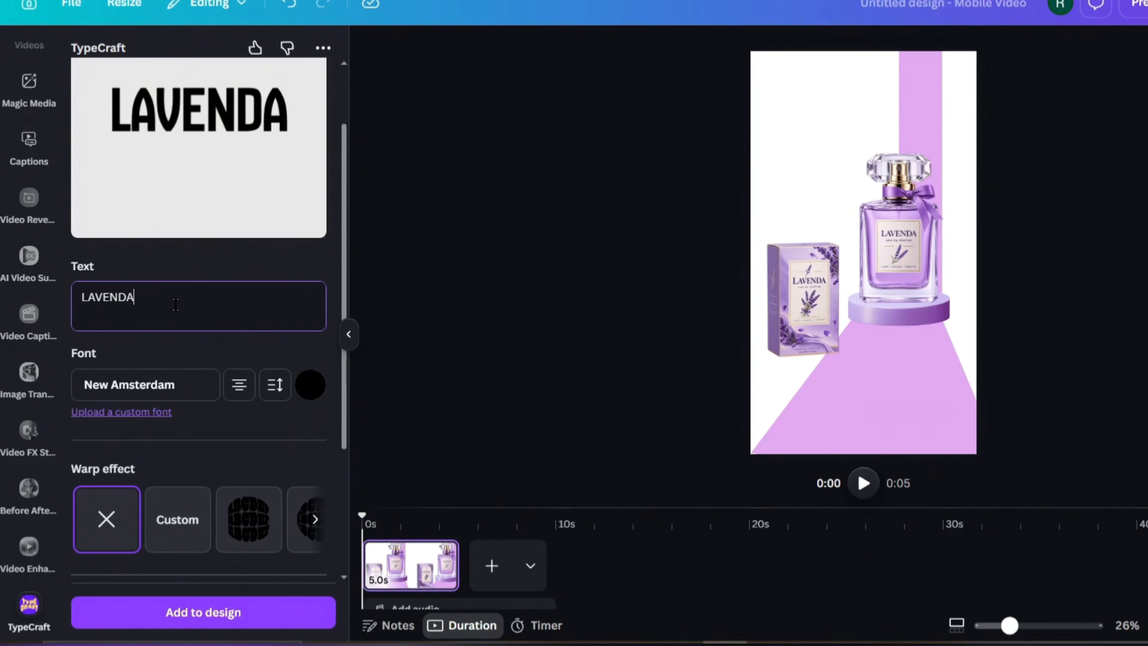
click(185, 389)
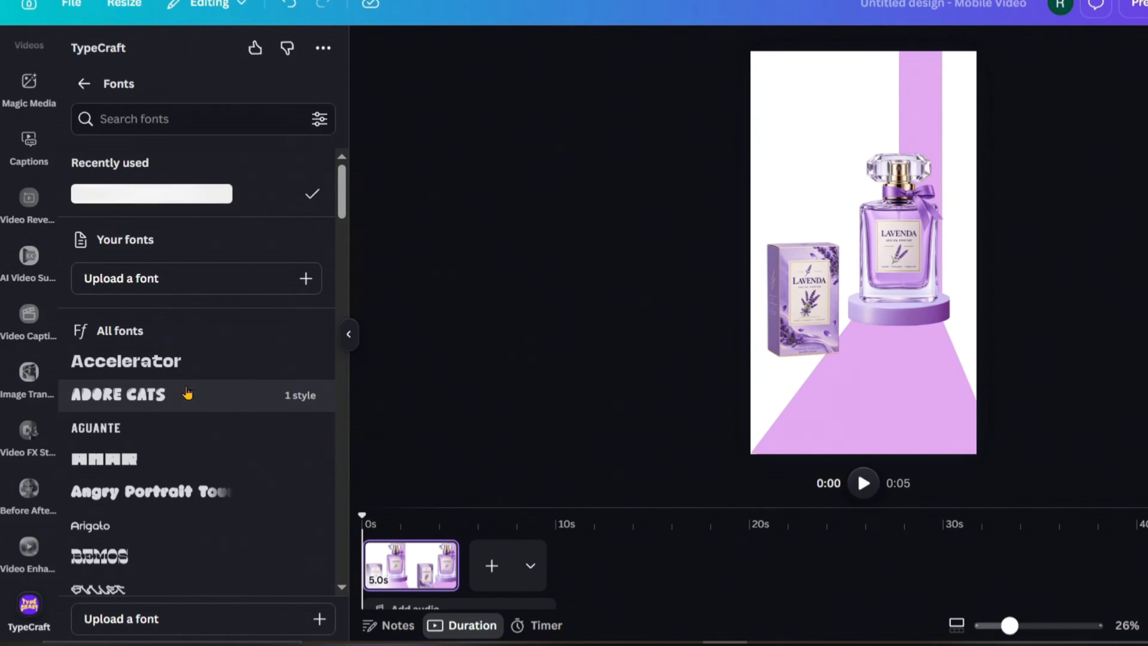
text(ANTON)
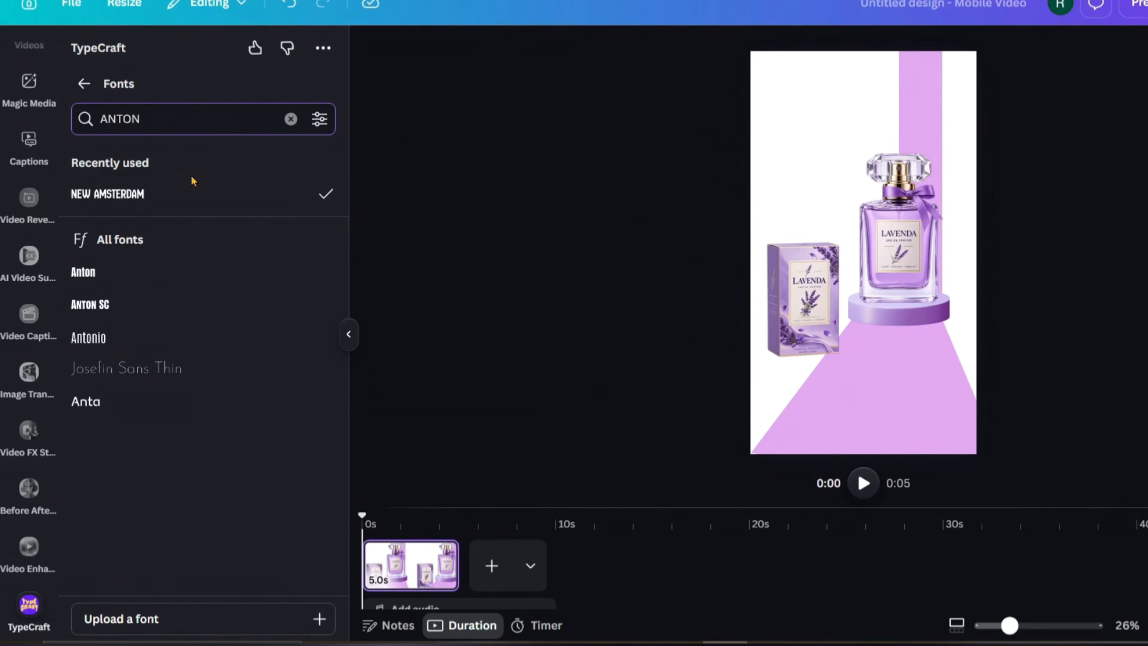
click(211, 316)
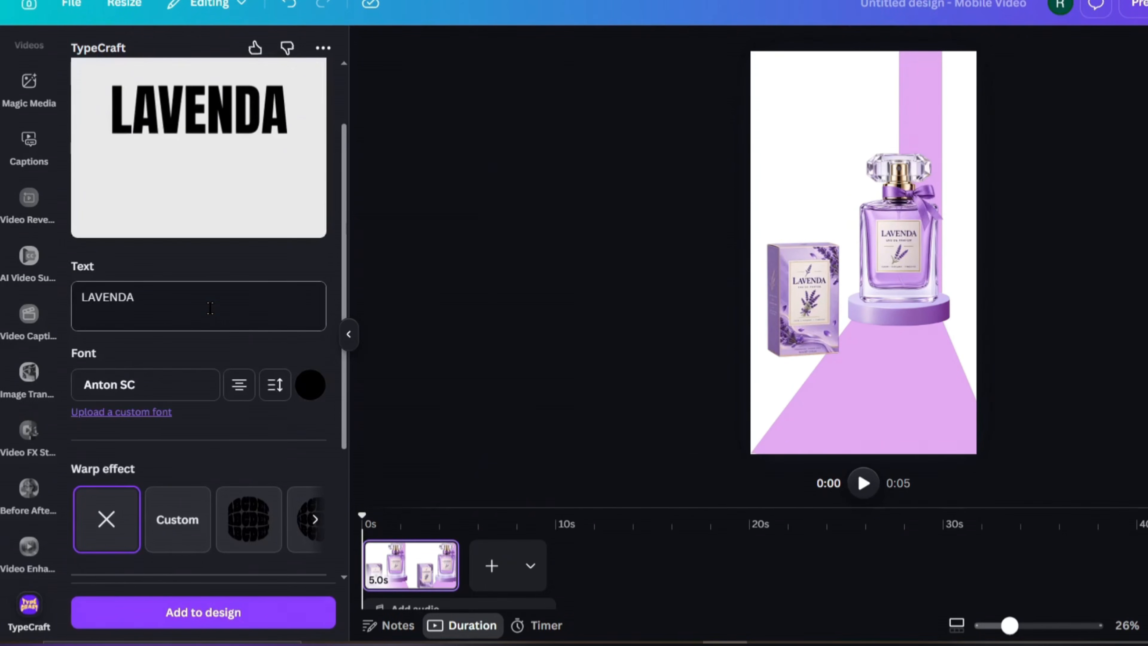
Step: Colour the LAVENDA lettering with the custom dark purple #5C0176
scroll(195, 303, down, 2)
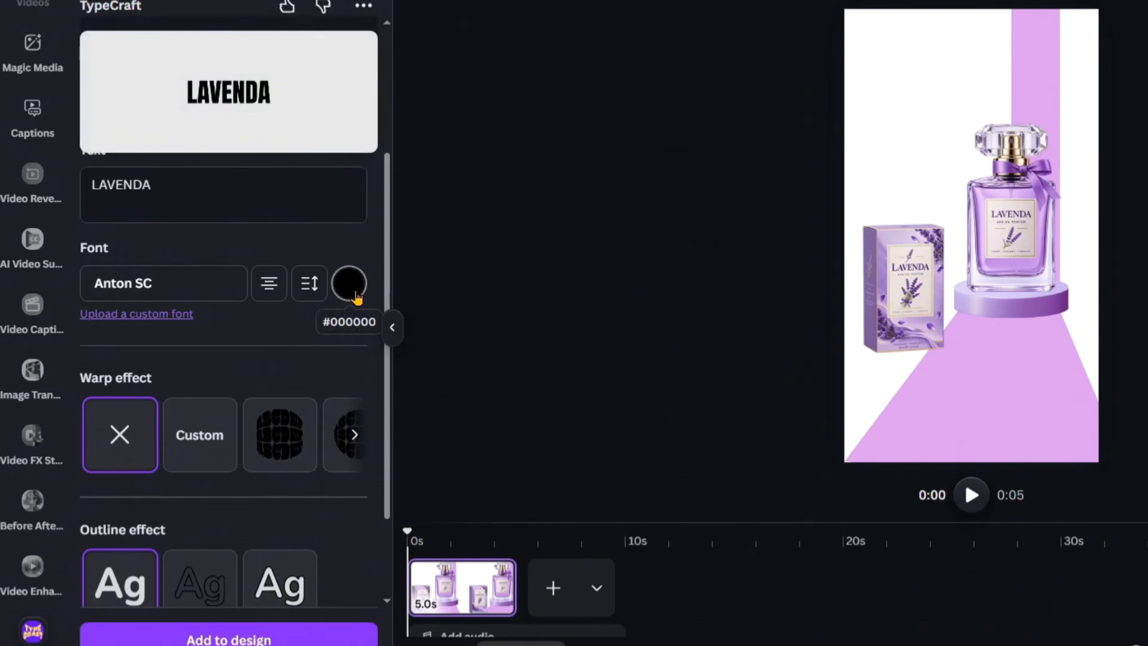
click(354, 295)
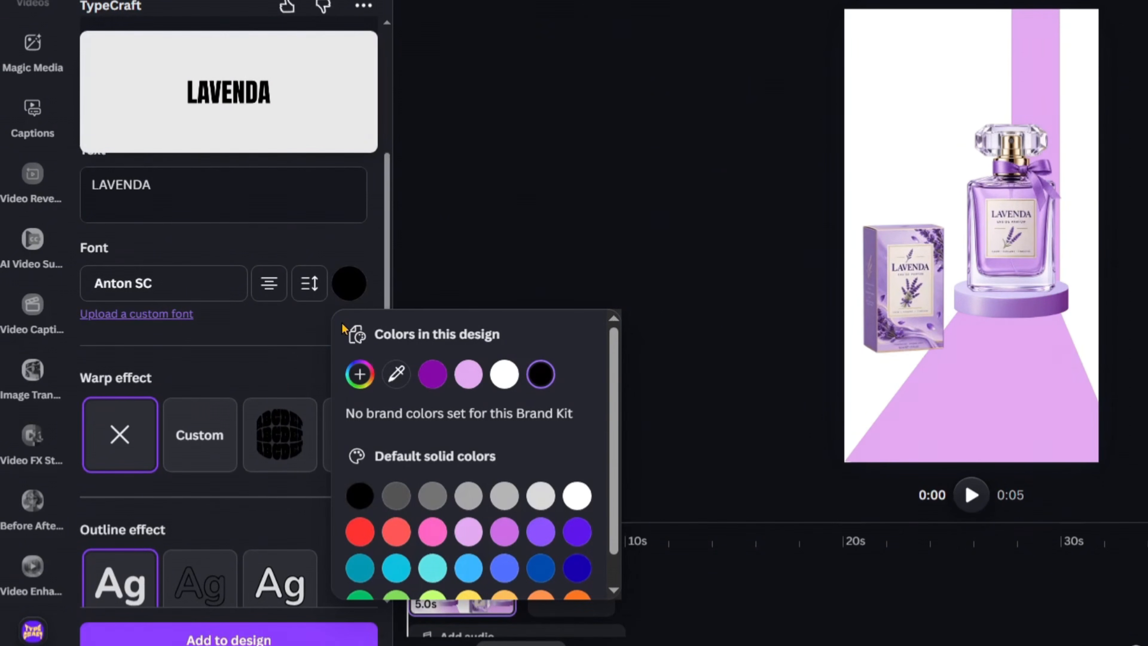
click(431, 365)
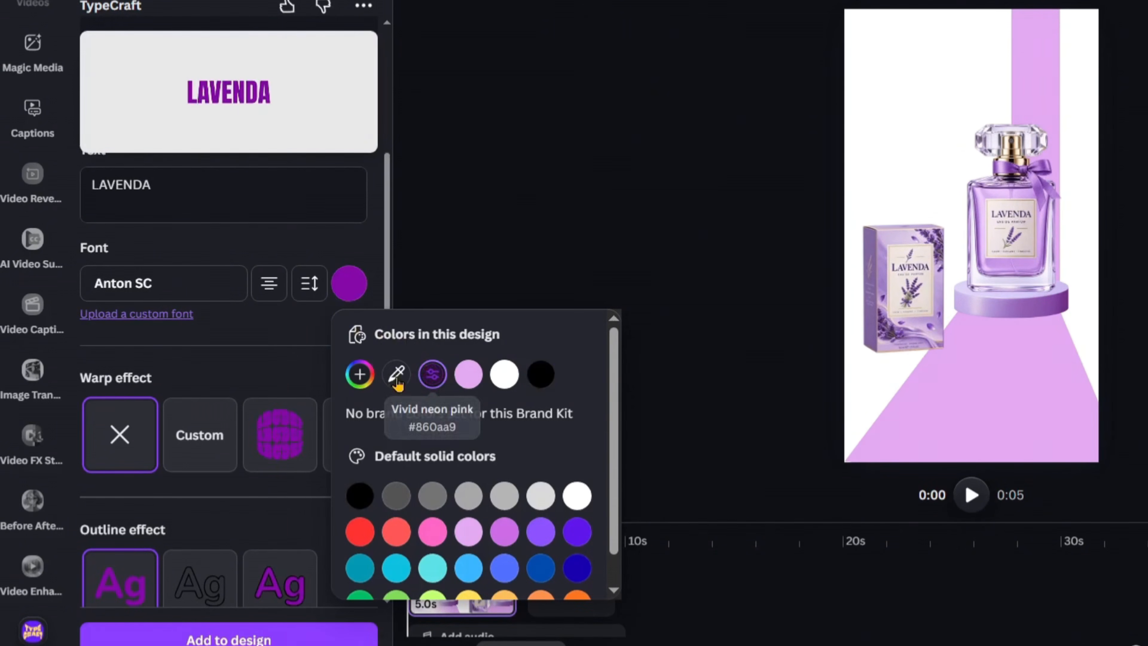
click(360, 375)
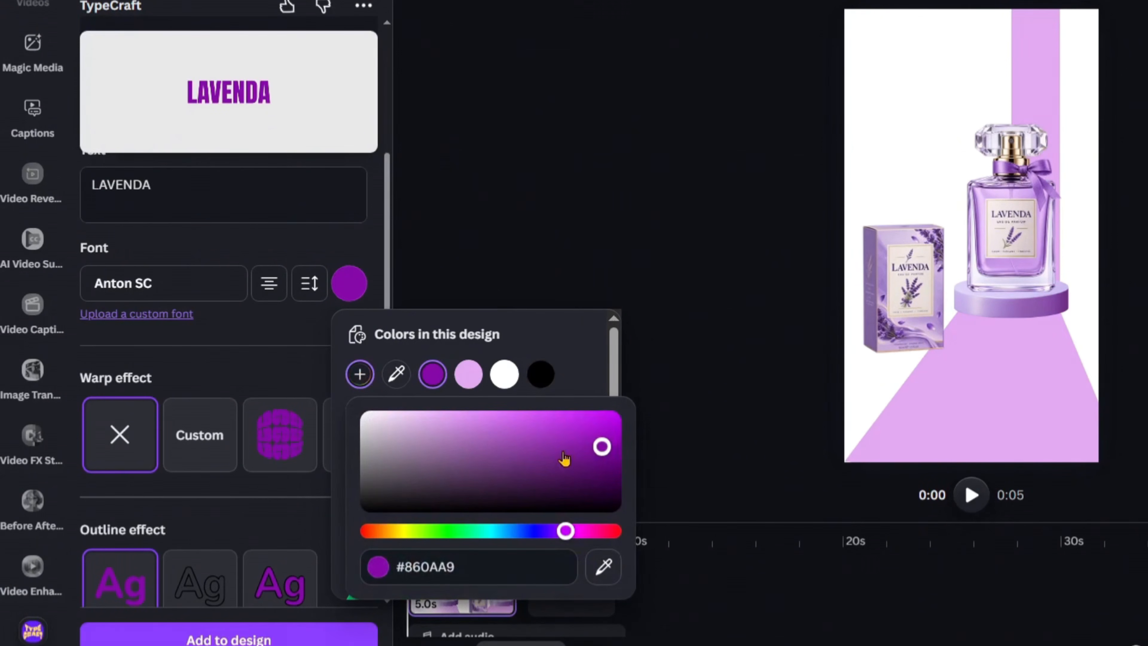
drag(601, 447, 616, 464)
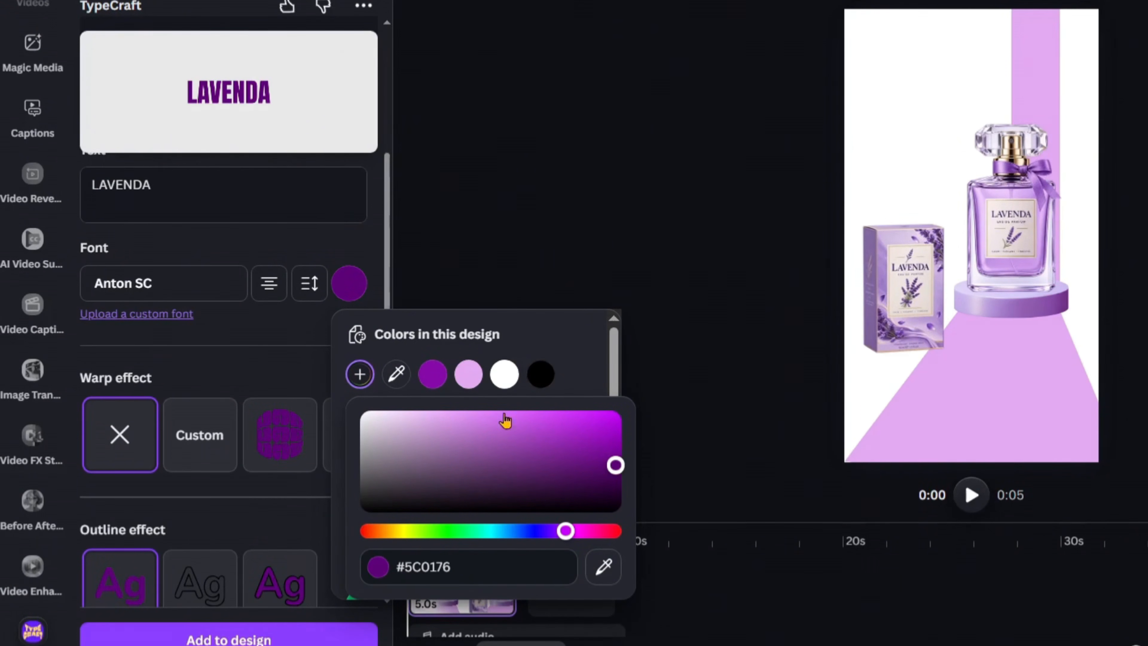
click(371, 259)
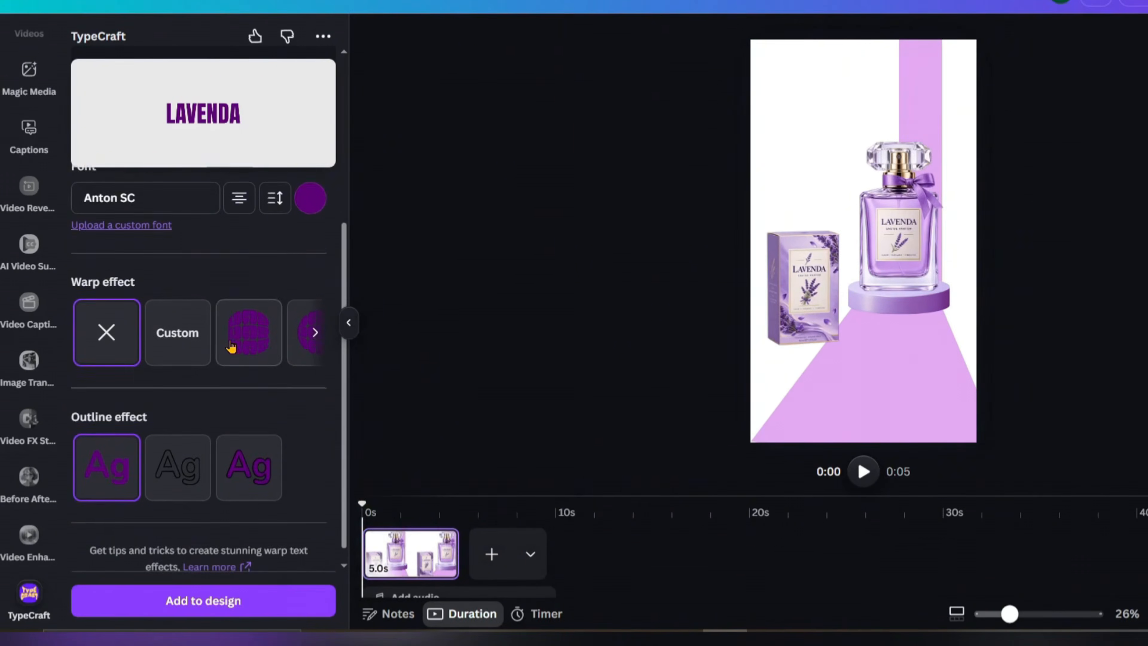
Step: Add the LAVENDA lettering to the page, enlarge it and place it on the trapezoid just below the podium
scroll(257, 357, down, 1)
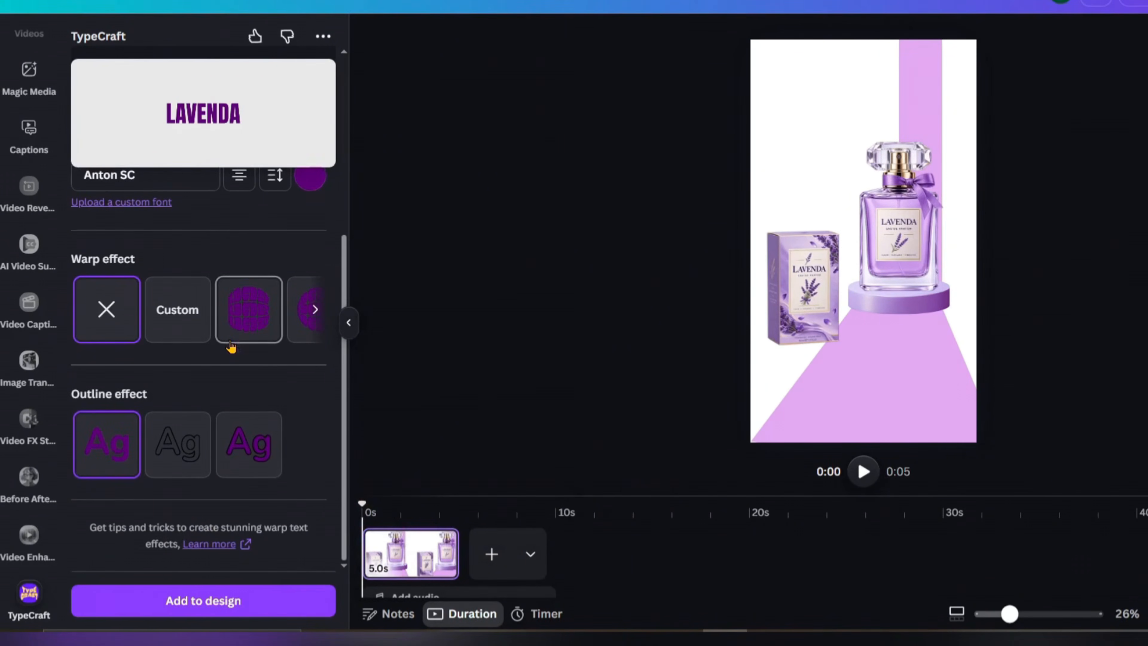
click(201, 602)
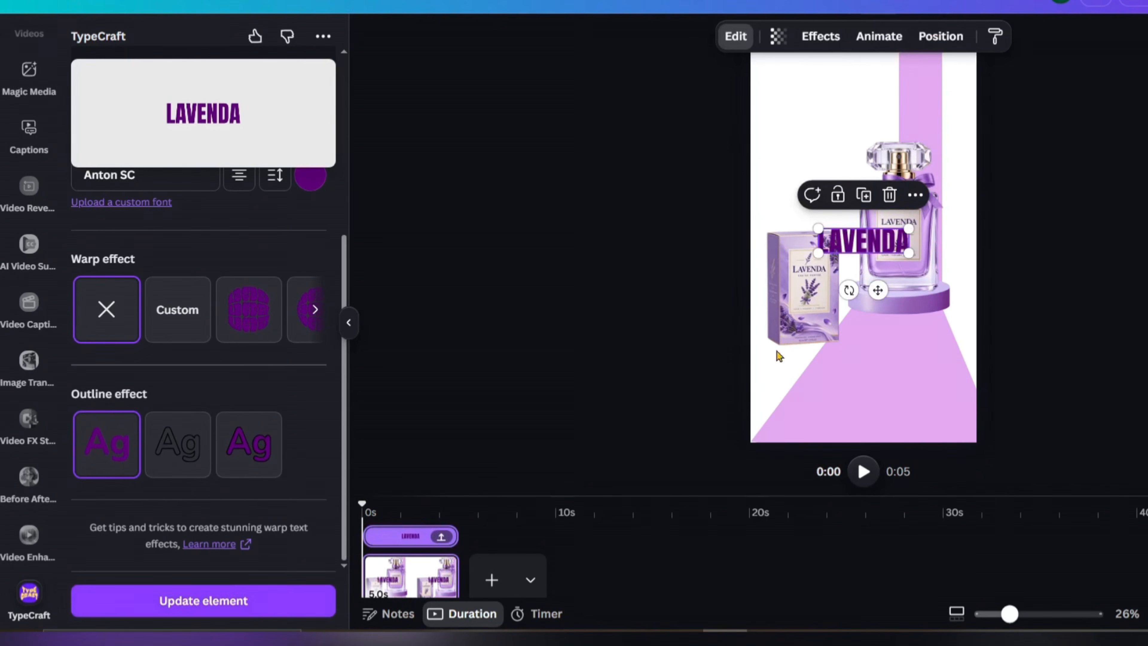
drag(908, 254, 969, 270)
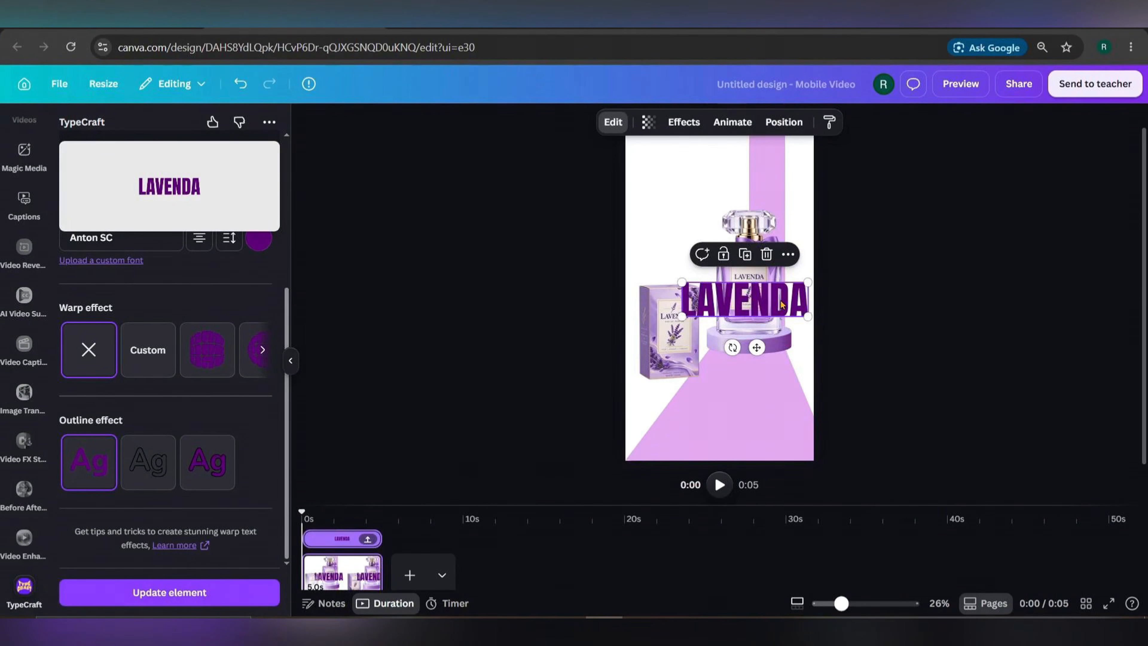
drag(778, 333, 768, 420)
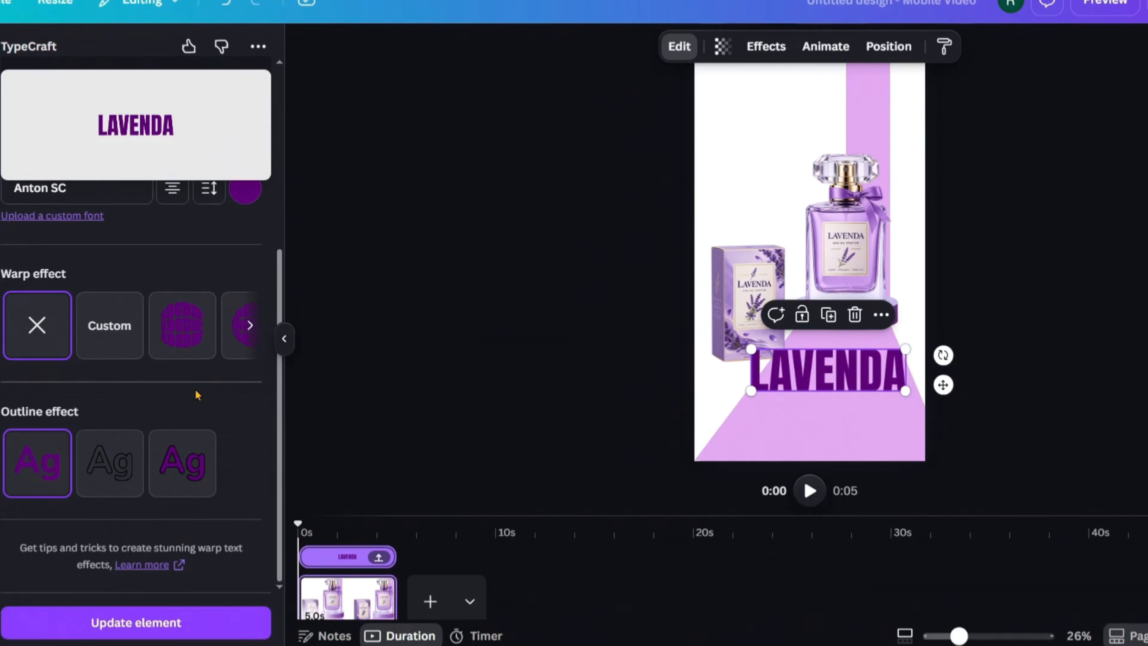
Step: Start a custom Distort warp on the LAVENDA lettering and pull its upper corners inward, evening out the points along that edge
scroll(17, 443, up, 2)
scroll(266, 397, up, 1)
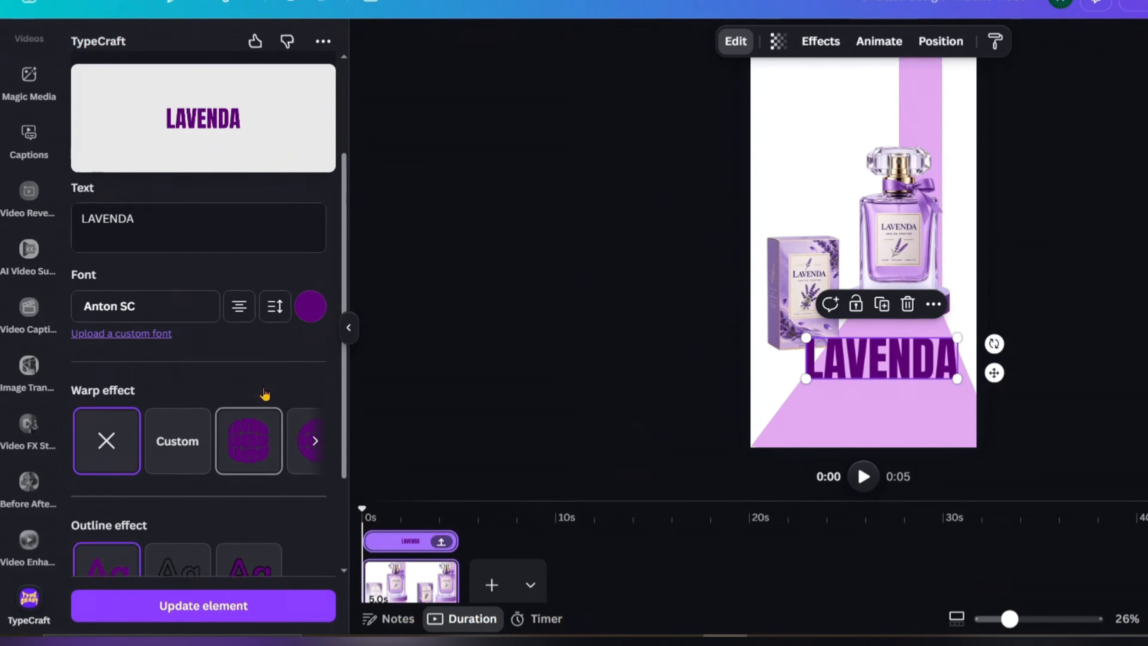
scroll(265, 395, down, 1)
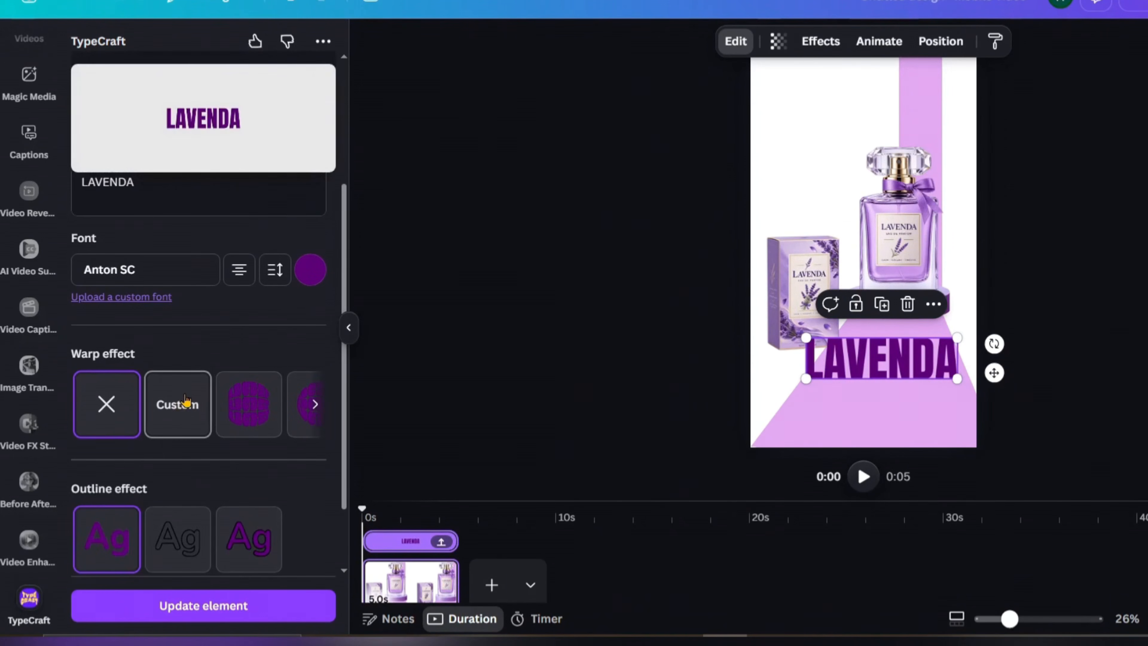
click(177, 404)
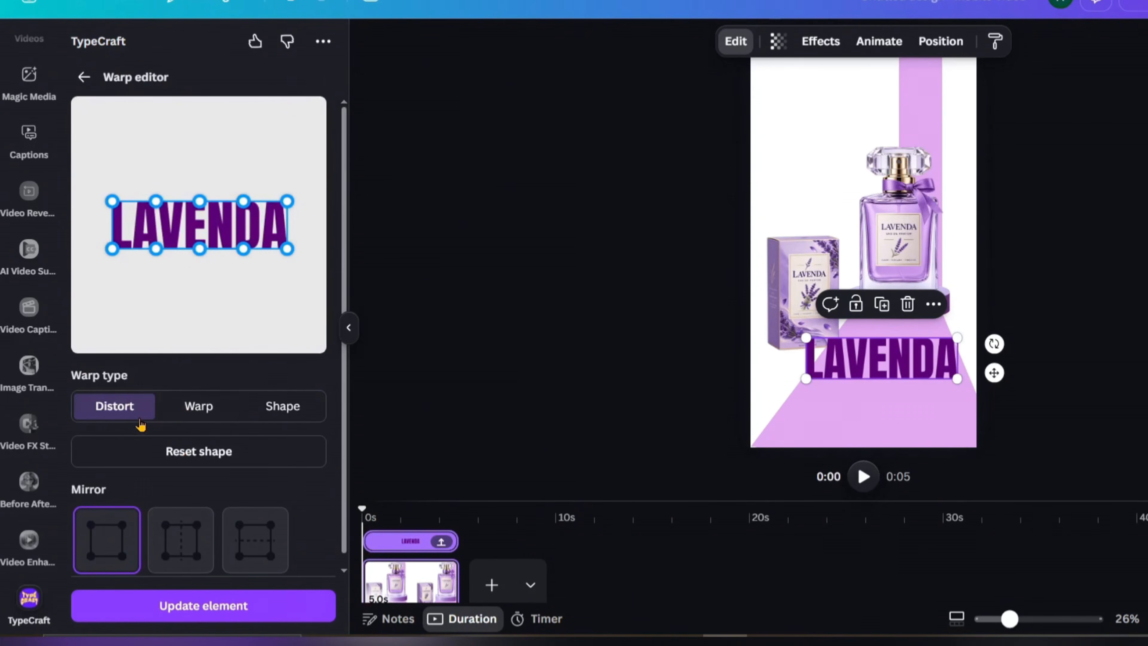
scroll(109, 534, down, 1)
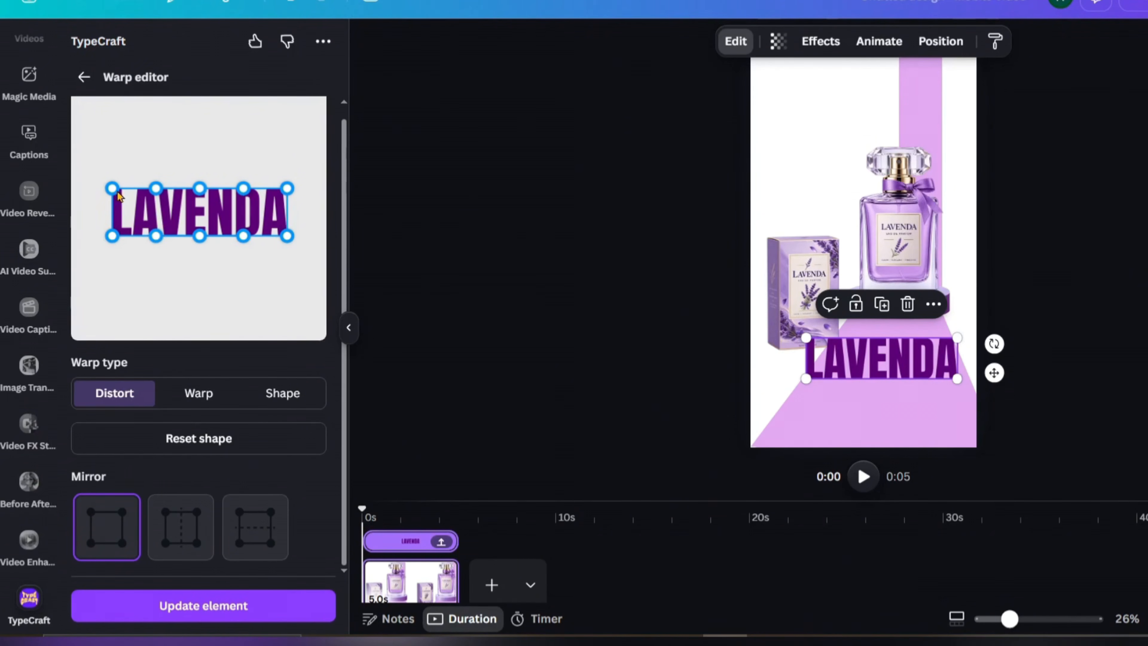
drag(116, 193, 128, 191)
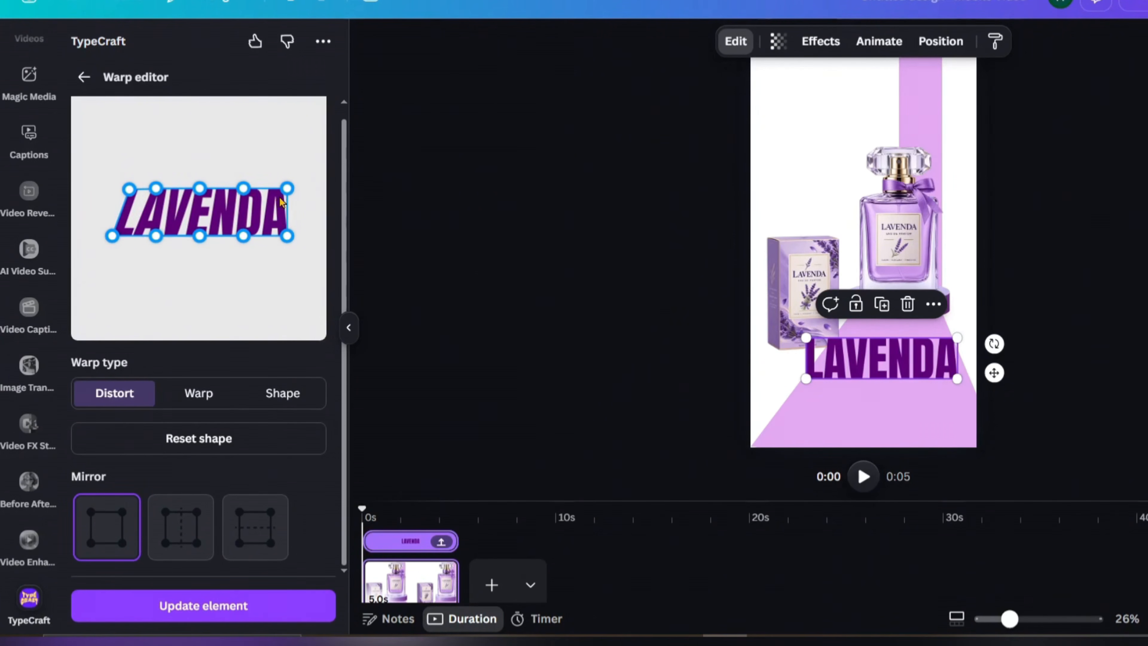
drag(288, 193, 246, 192)
drag(156, 188, 164, 189)
drag(200, 188, 198, 190)
drag(246, 190, 247, 191)
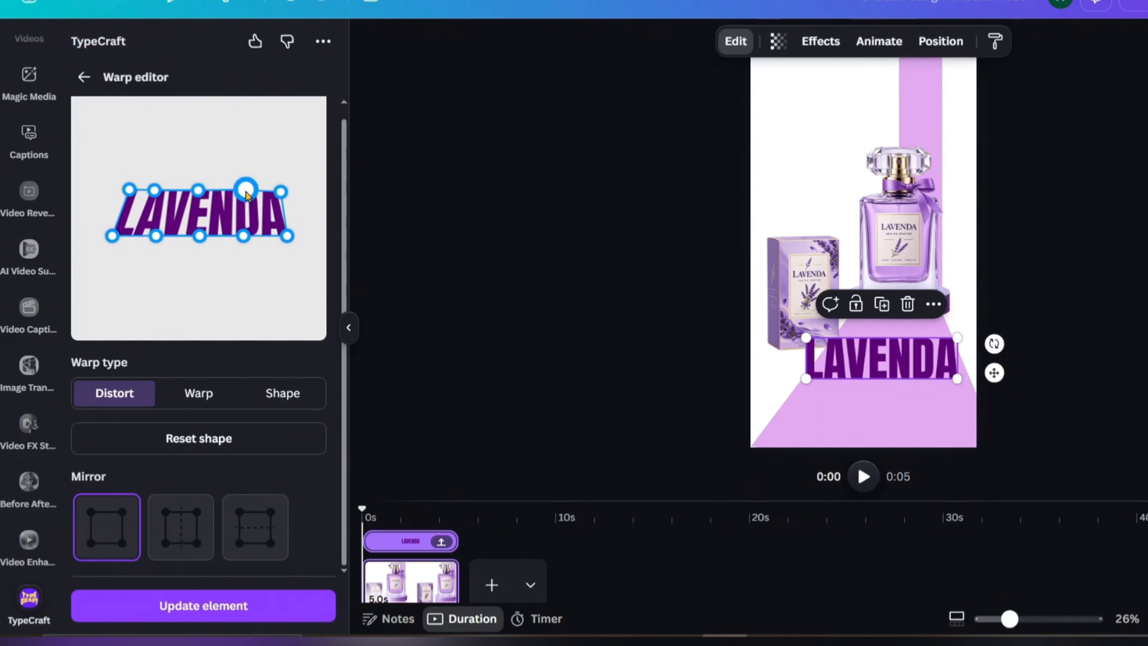
Step: Spread the lower edge of the LAVENDA warp outward and downward into a perspective trapezoid, and update the lettering on the page
drag(112, 236, 97, 246)
drag(287, 235, 243, 251)
drag(156, 236, 156, 246)
drag(199, 235, 247, 244)
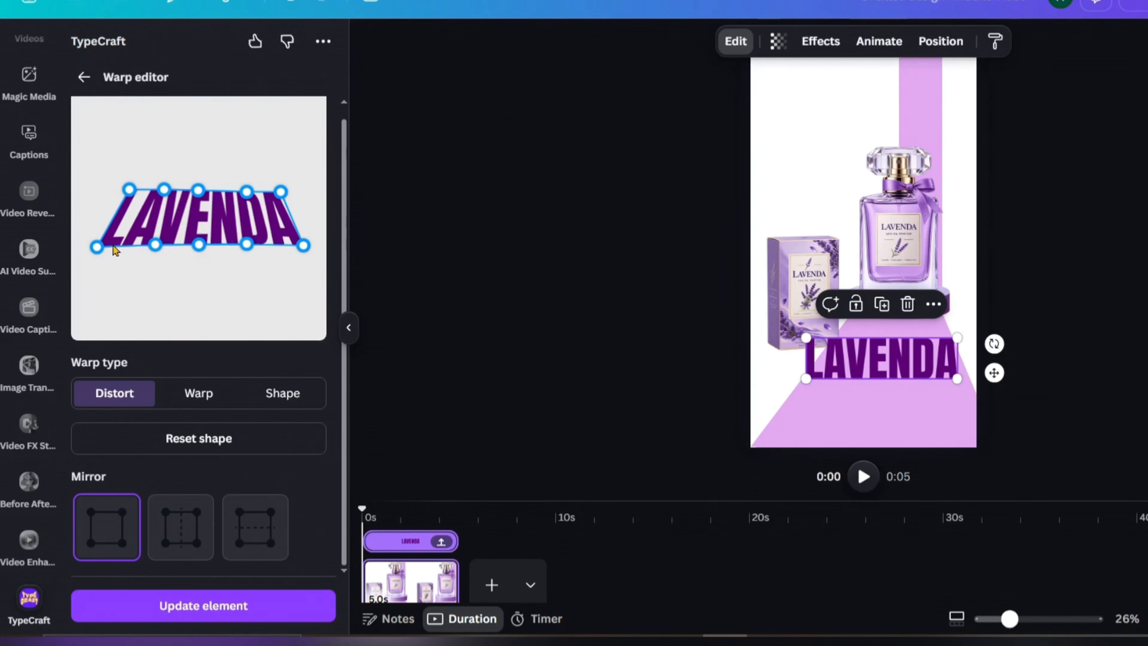
drag(96, 247, 99, 245)
mouse_move(303, 245)
mouse_down()
mouse_move(315, 246)
mouse_move(295, 246)
mouse_up()
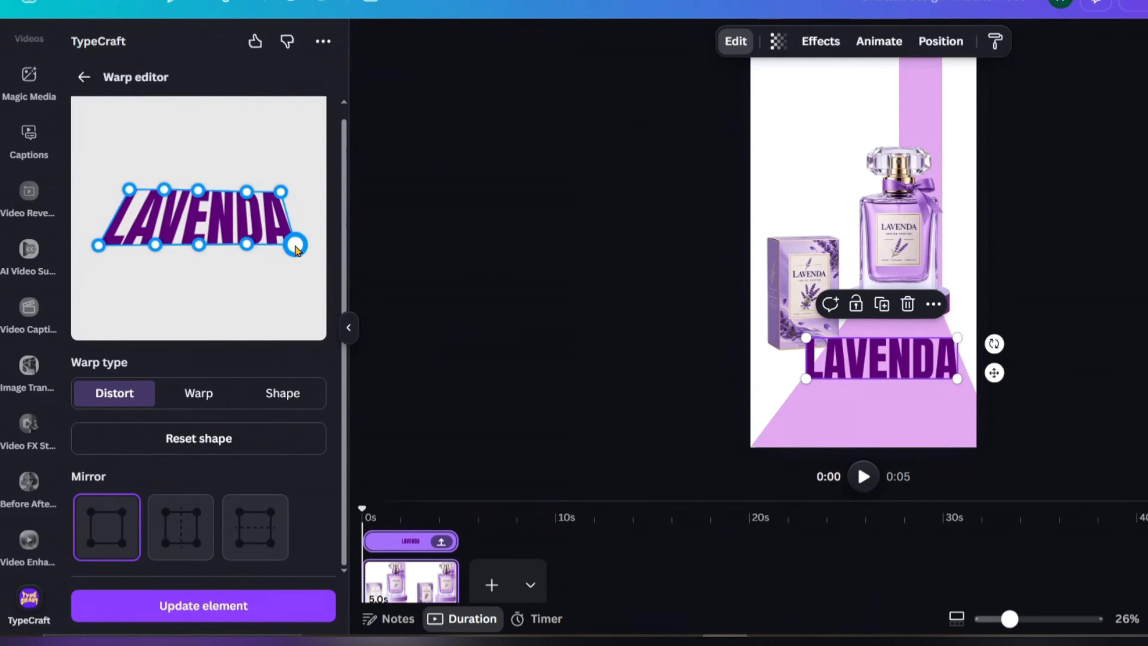
drag(98, 247, 98, 245)
drag(198, 190, 200, 192)
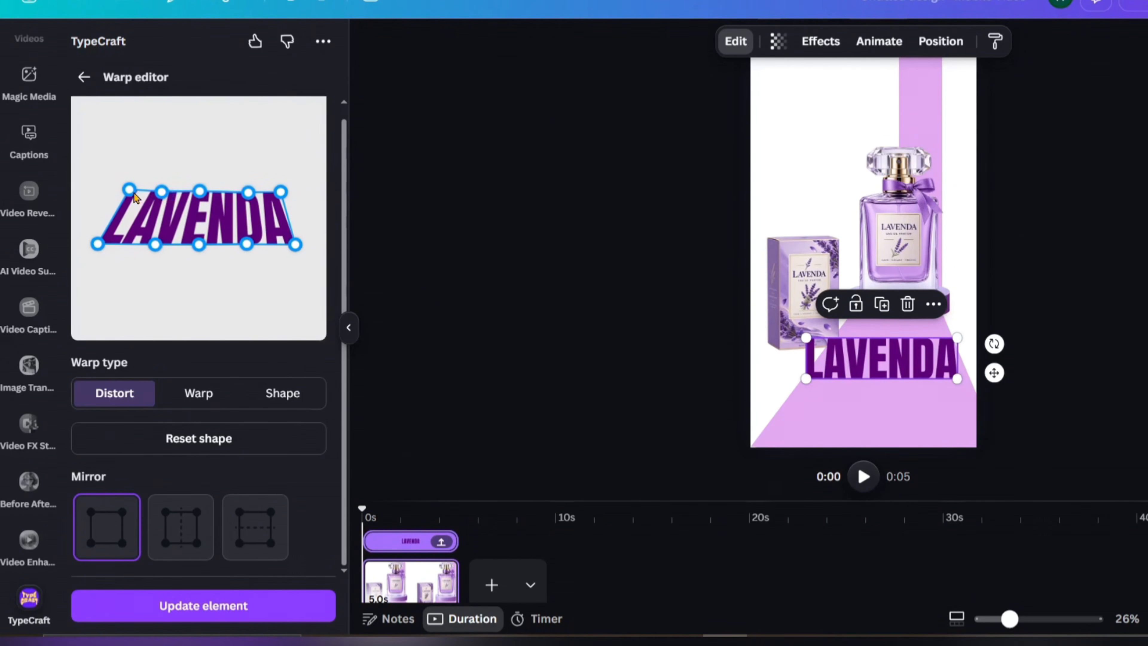
click(204, 608)
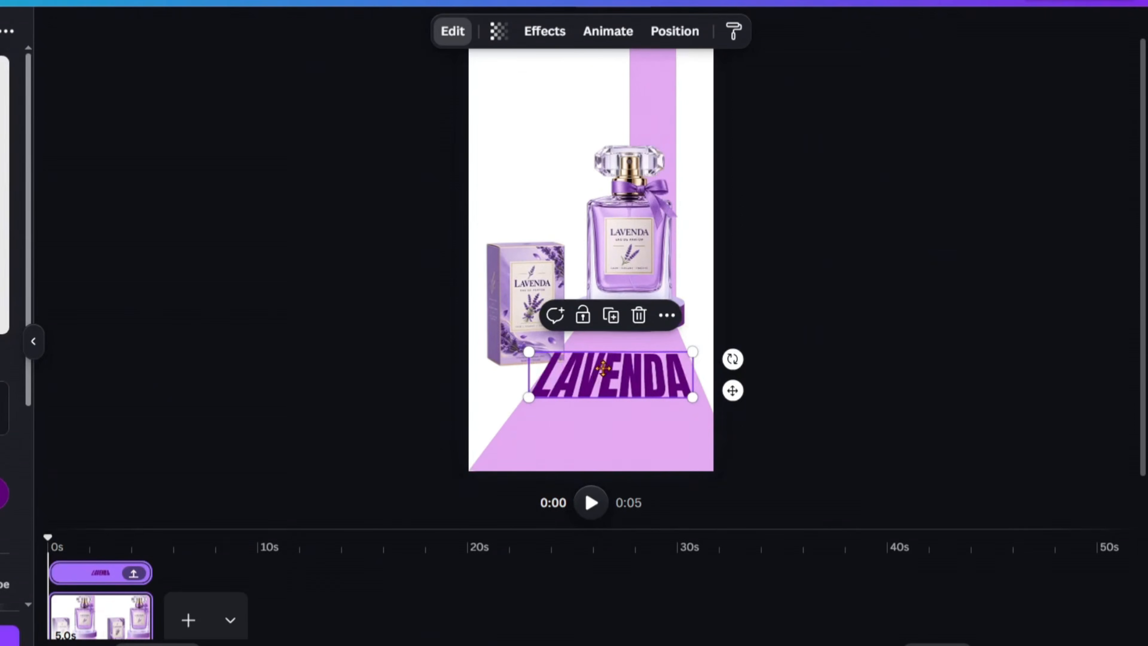
Step: Fit the LAVENDA lettering to the floor by adjusting its position and size, and refine its lower warp corner
drag(592, 369, 603, 369)
drag(703, 352, 689, 354)
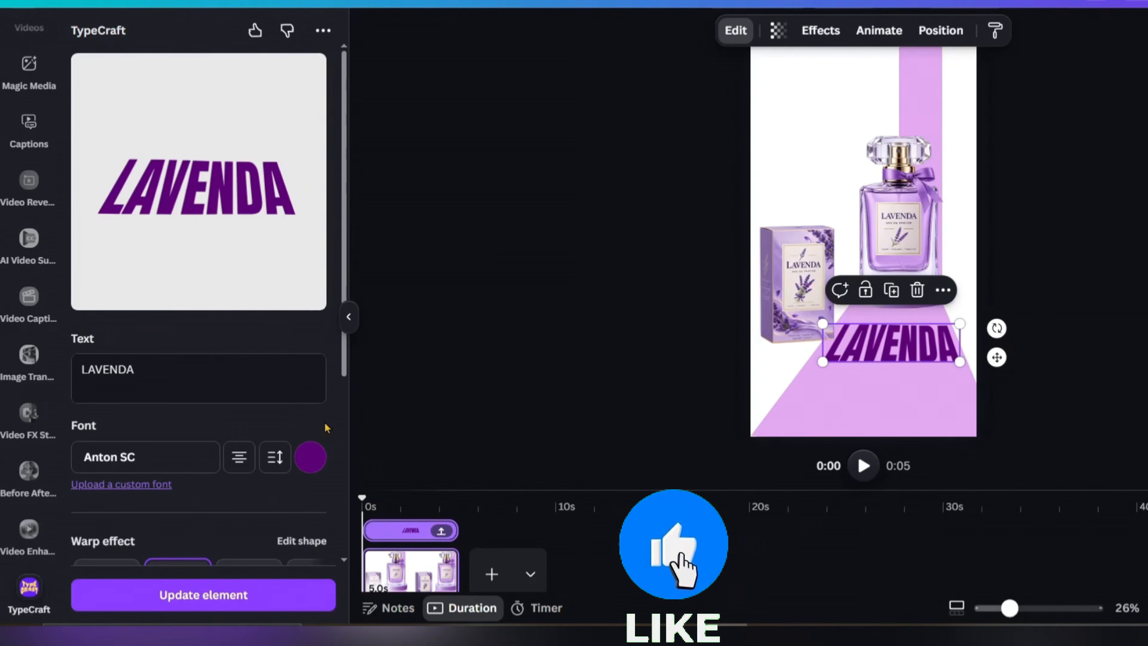
scroll(308, 452, down, 2)
click(179, 510)
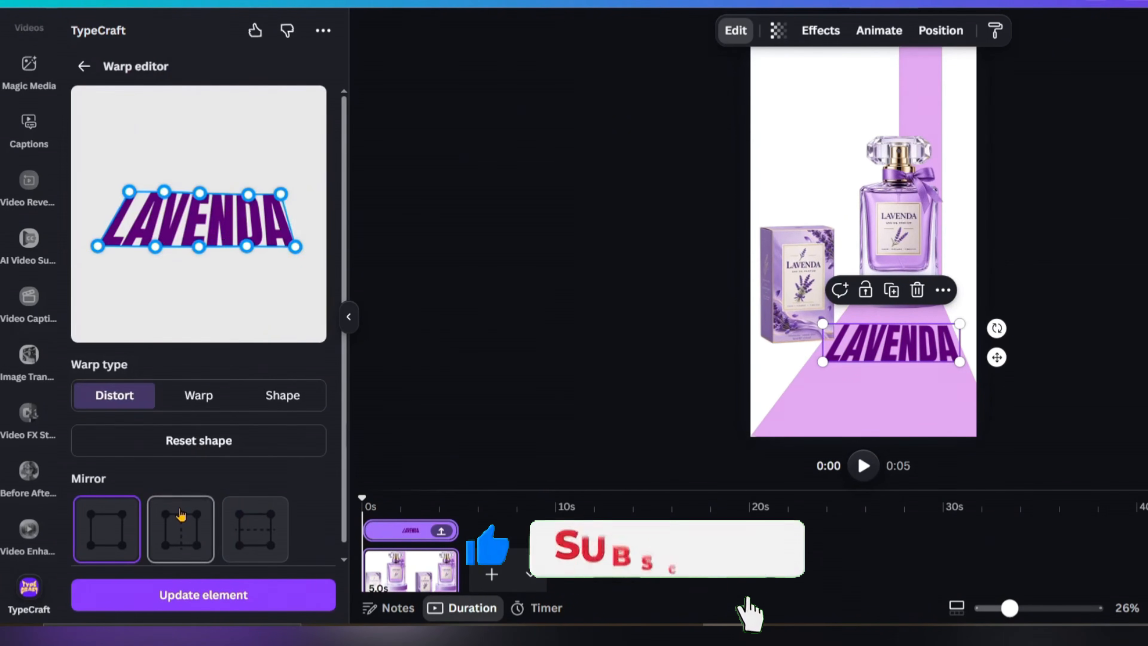
drag(298, 251, 297, 251)
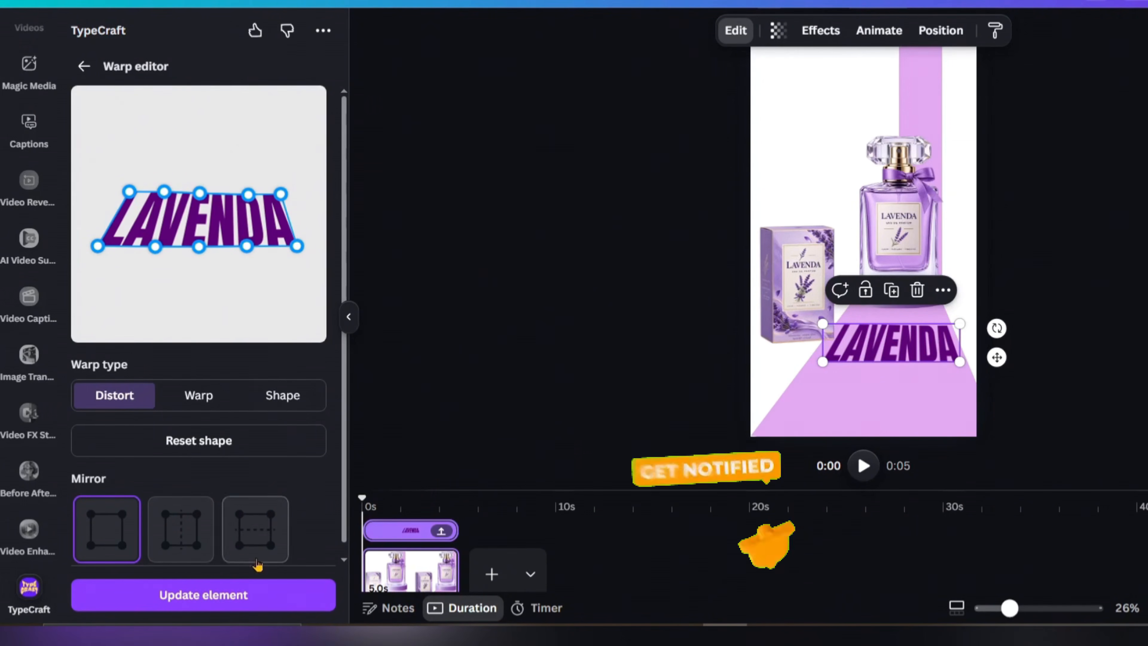
click(239, 596)
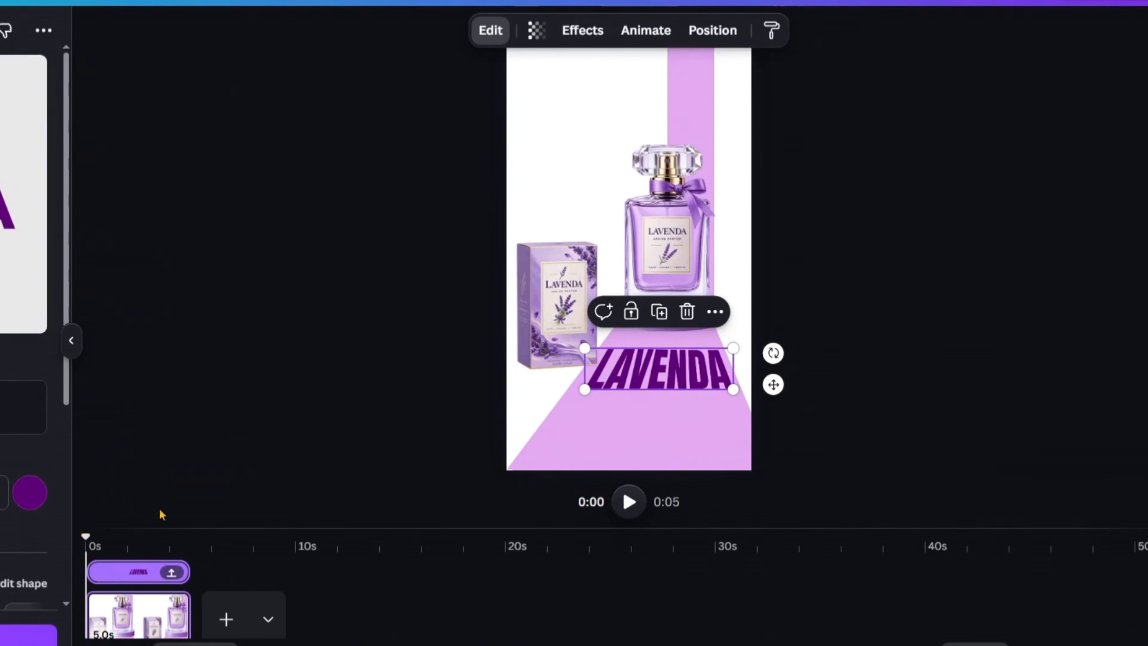
click(898, 404)
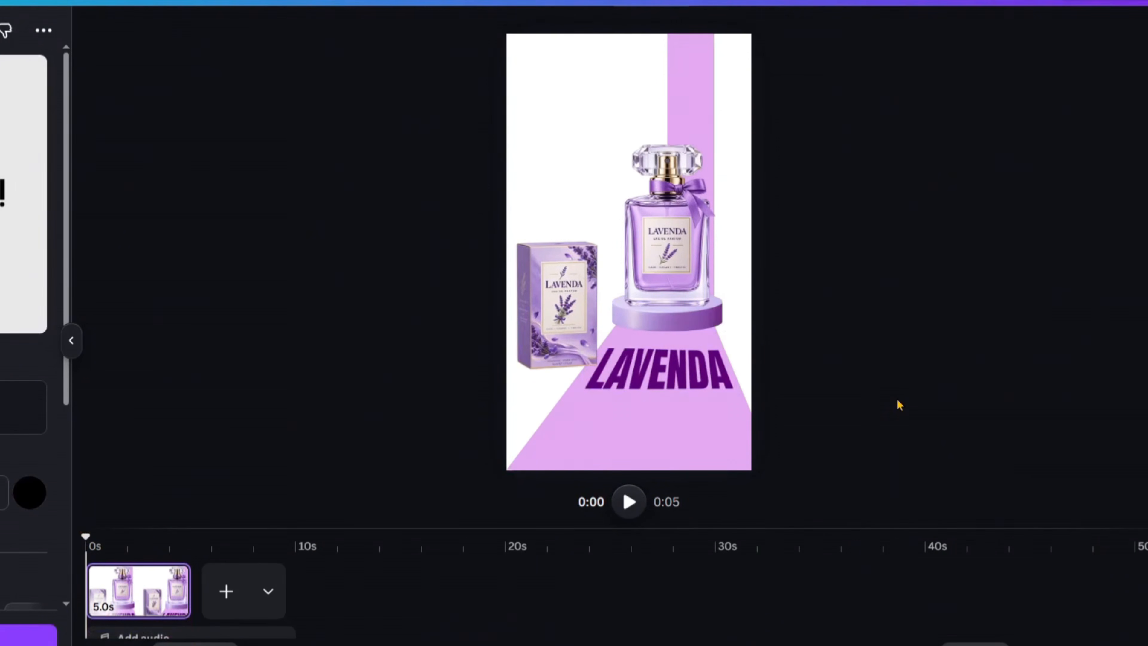
Step: Duplicate the LAVENDA lettering just below the original and change the copy's text to EAU DE PARFUM
click(668, 370)
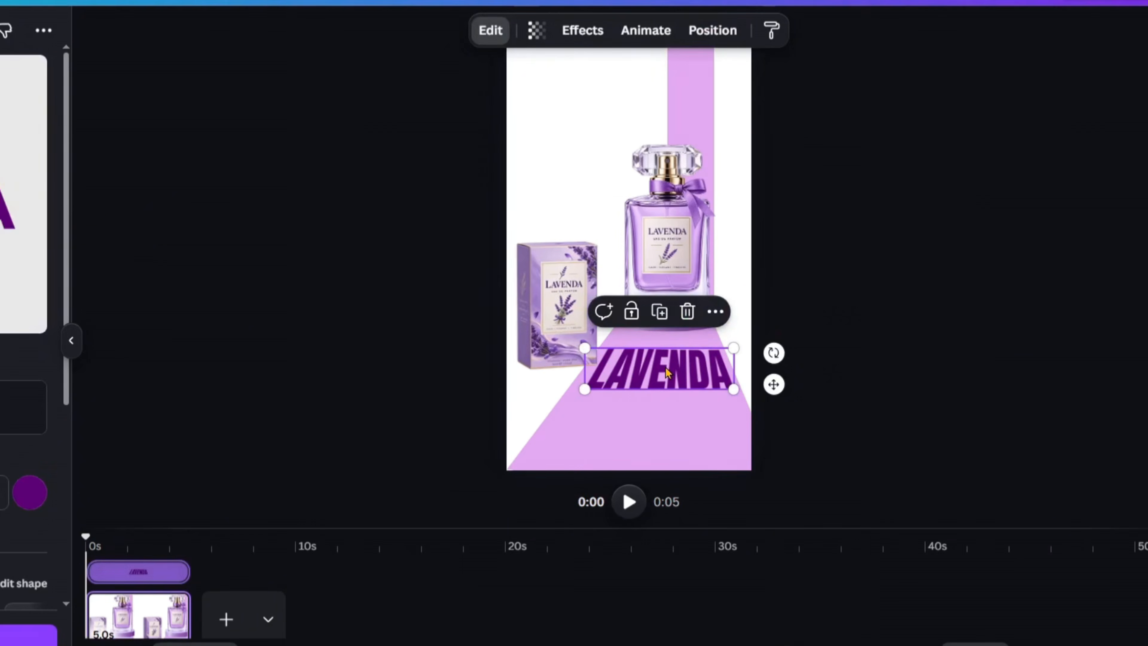
click(660, 312)
drag(658, 375, 635, 420)
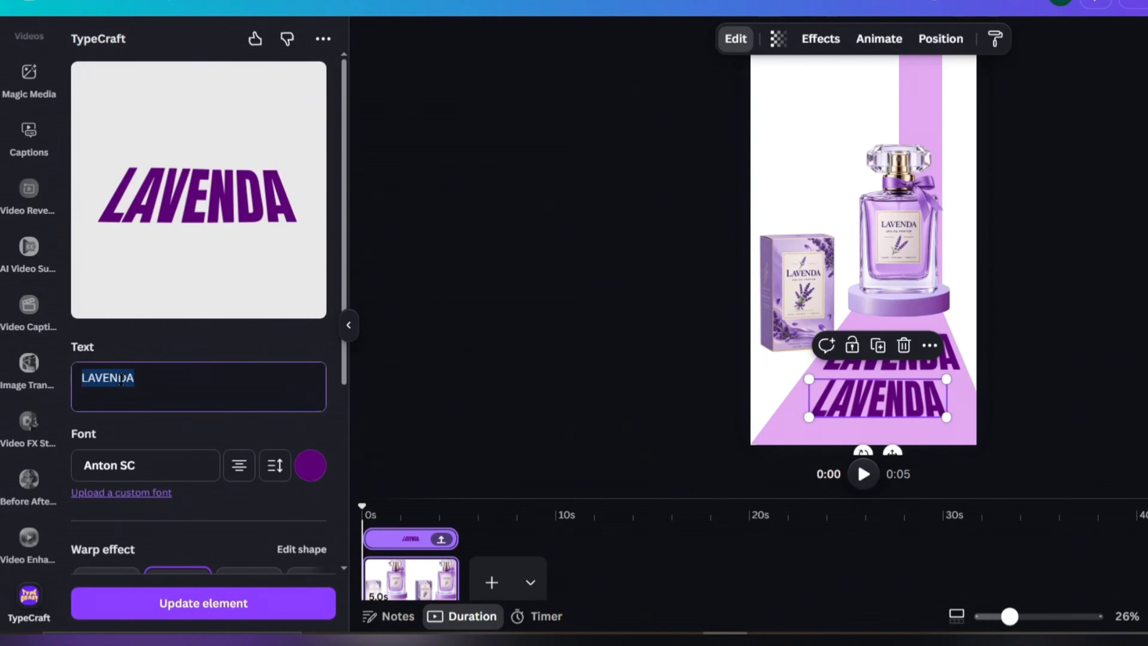
text(EAU DE PARFUM)
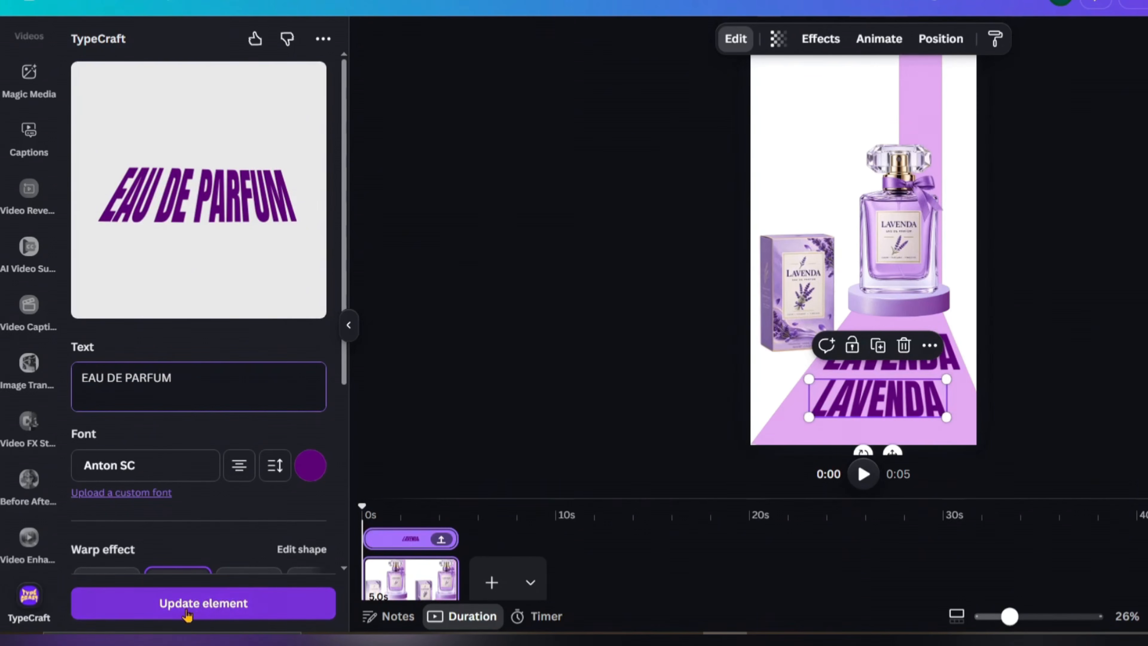
click(217, 614)
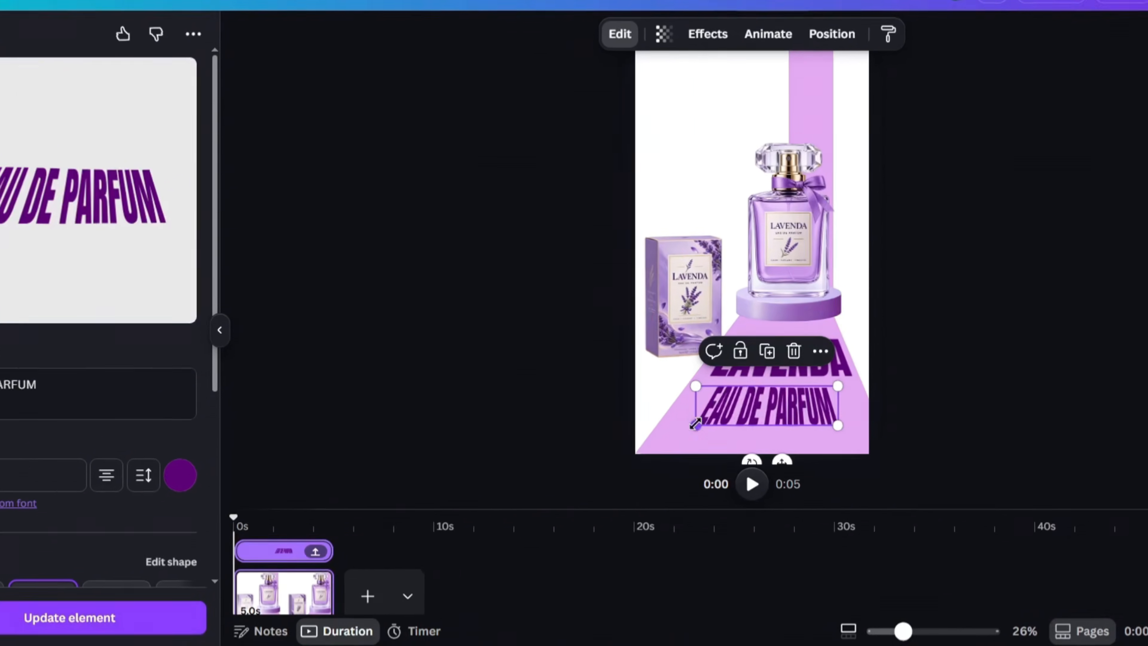
Step: Enlarge the EAU DE PARFUM lettering across the floor's lower width and even out the warp points along its upper edge
drag(809, 417, 788, 421)
drag(510, 441, 510, 442)
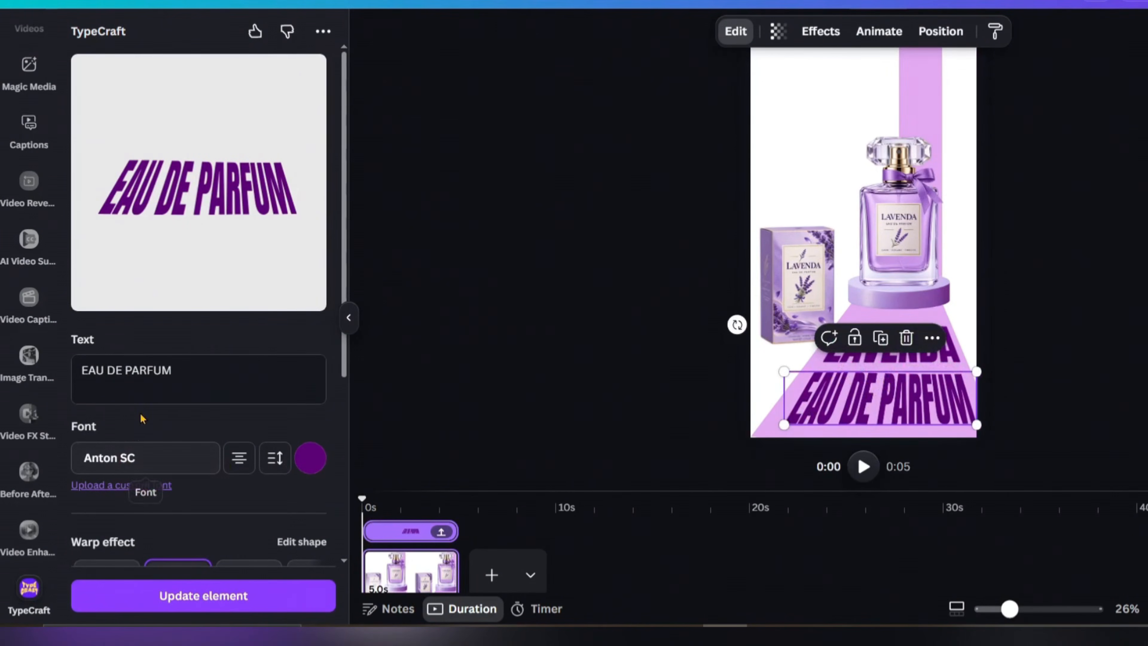
scroll(149, 452, down, 2)
click(180, 493)
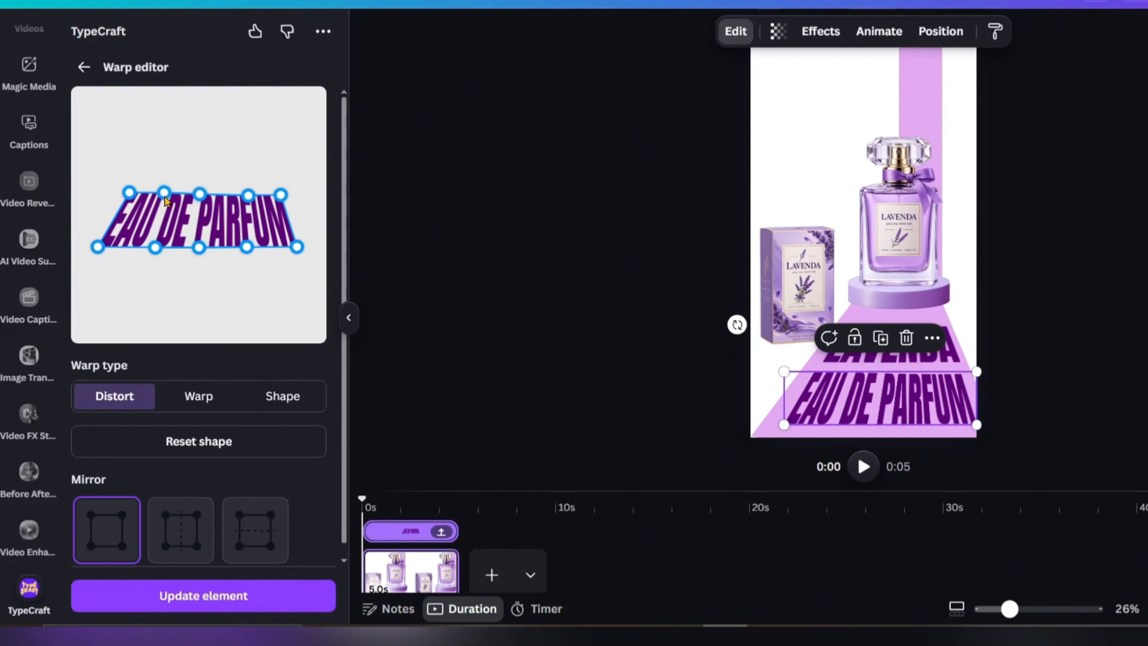
drag(98, 247, 96, 248)
drag(248, 195, 207, 193)
drag(164, 192, 172, 191)
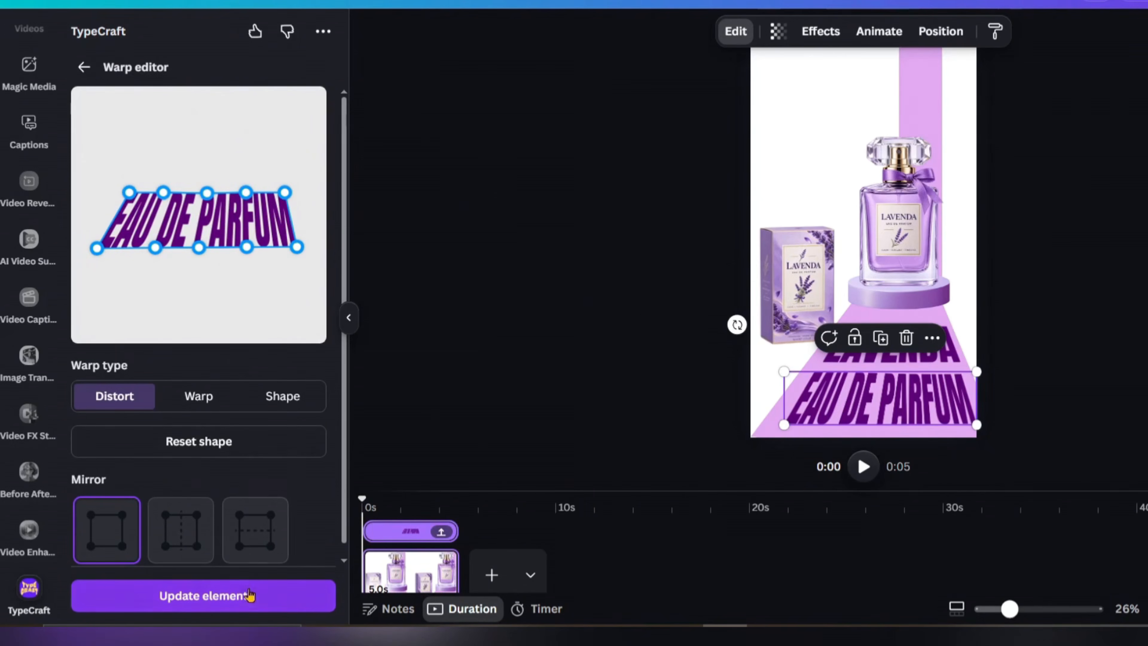
click(248, 596)
click(922, 298)
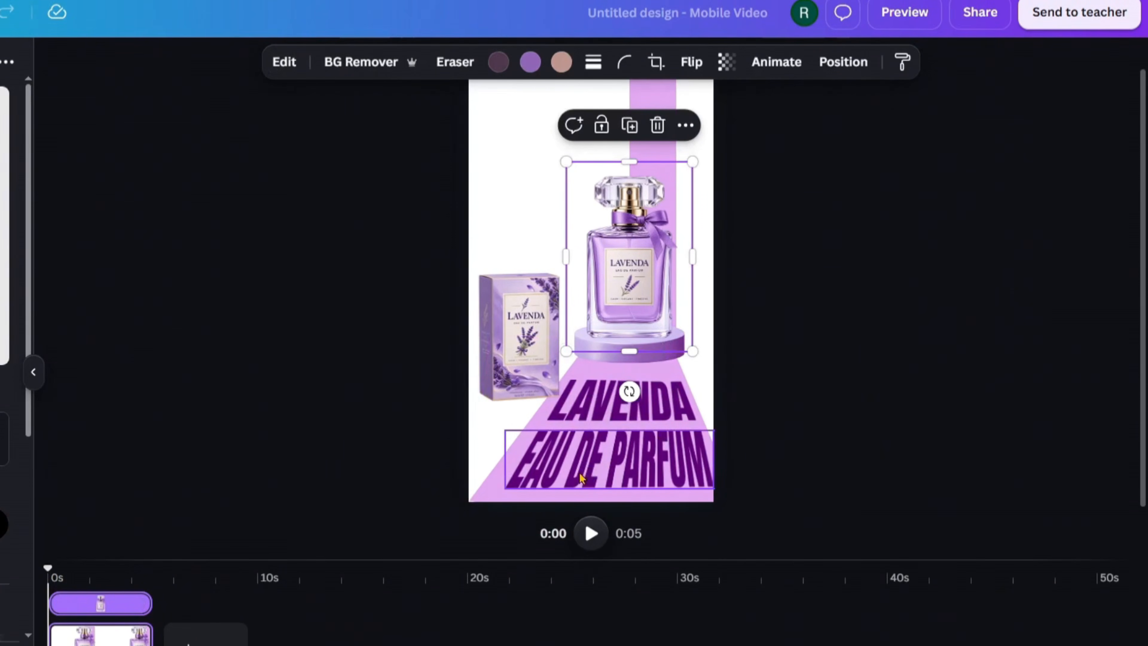
click(581, 478)
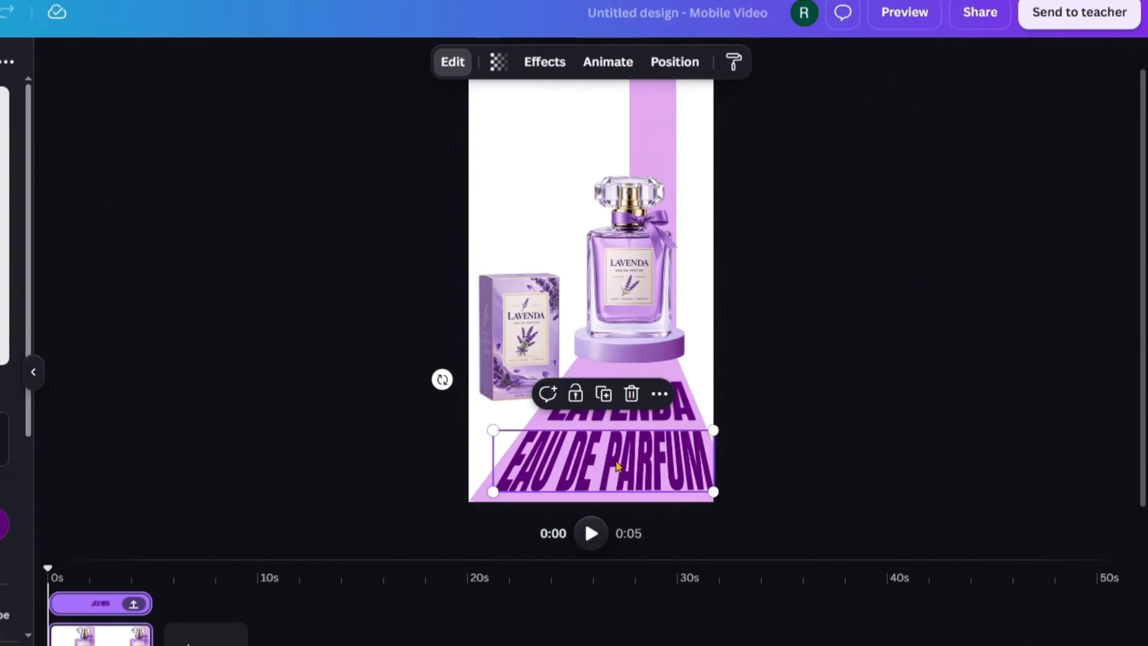
click(777, 499)
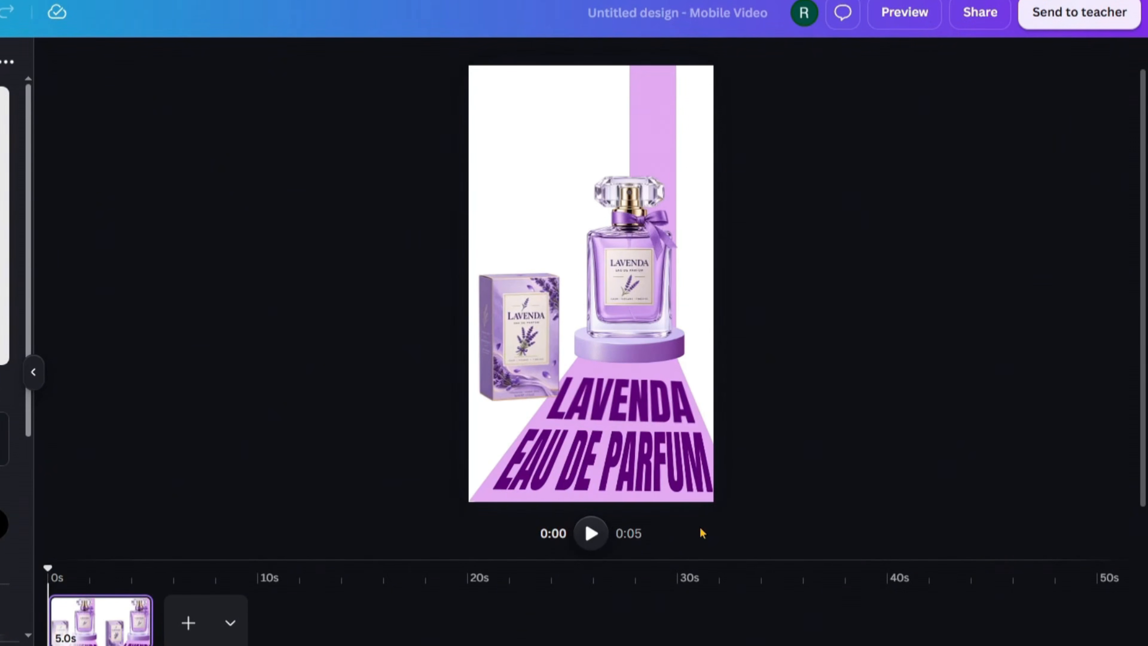
Step: Apply a white Glow effect with intensity 100 to the EAU DE PARFUM lettering
click(597, 457)
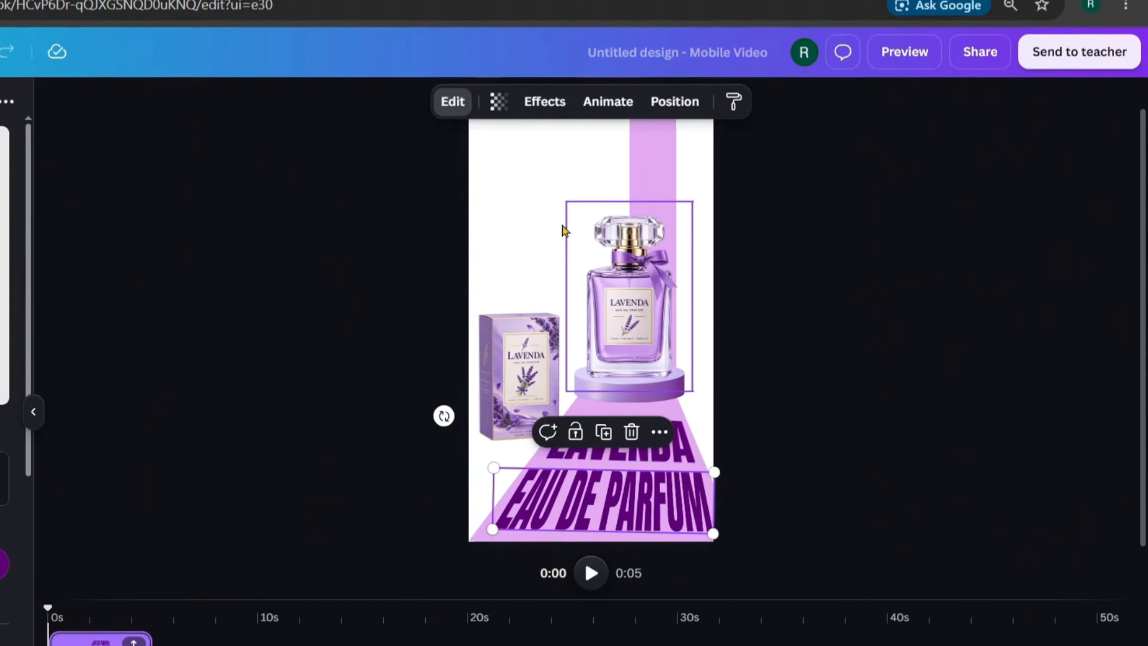
click(557, 117)
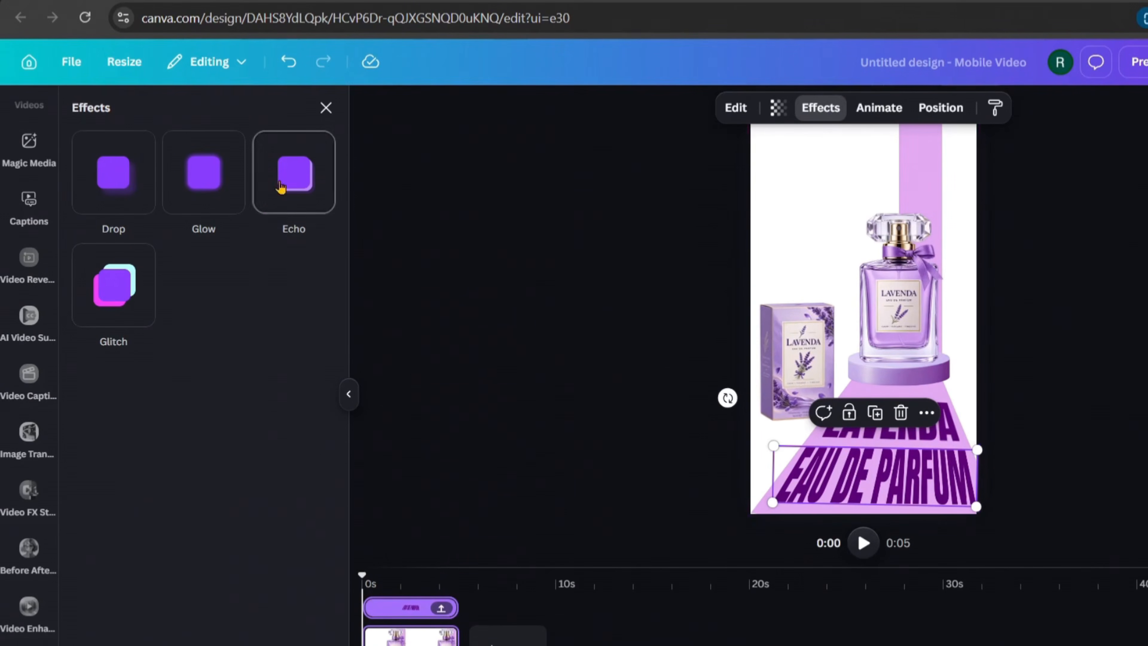
click(221, 188)
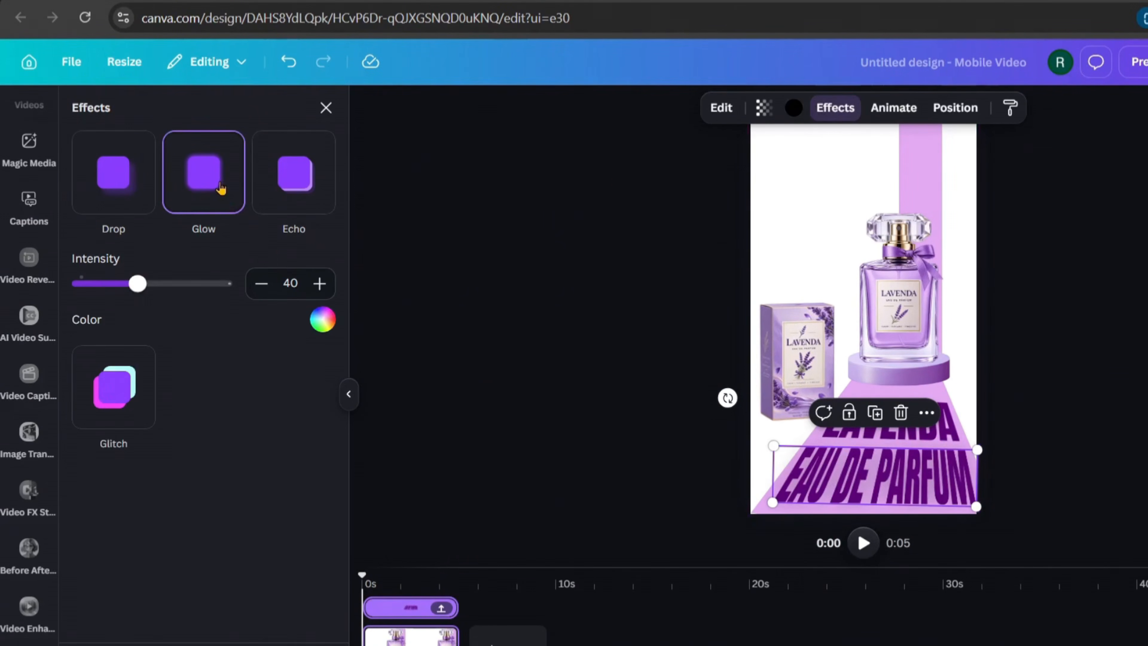
click(322, 320)
click(229, 397)
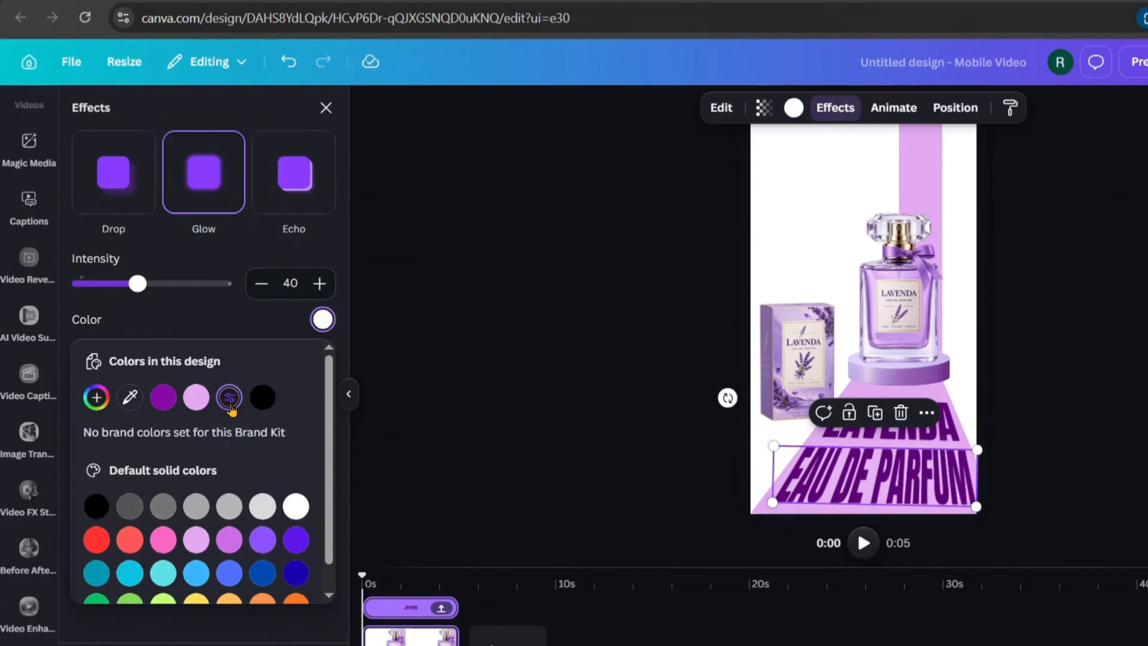
drag(137, 285, 314, 290)
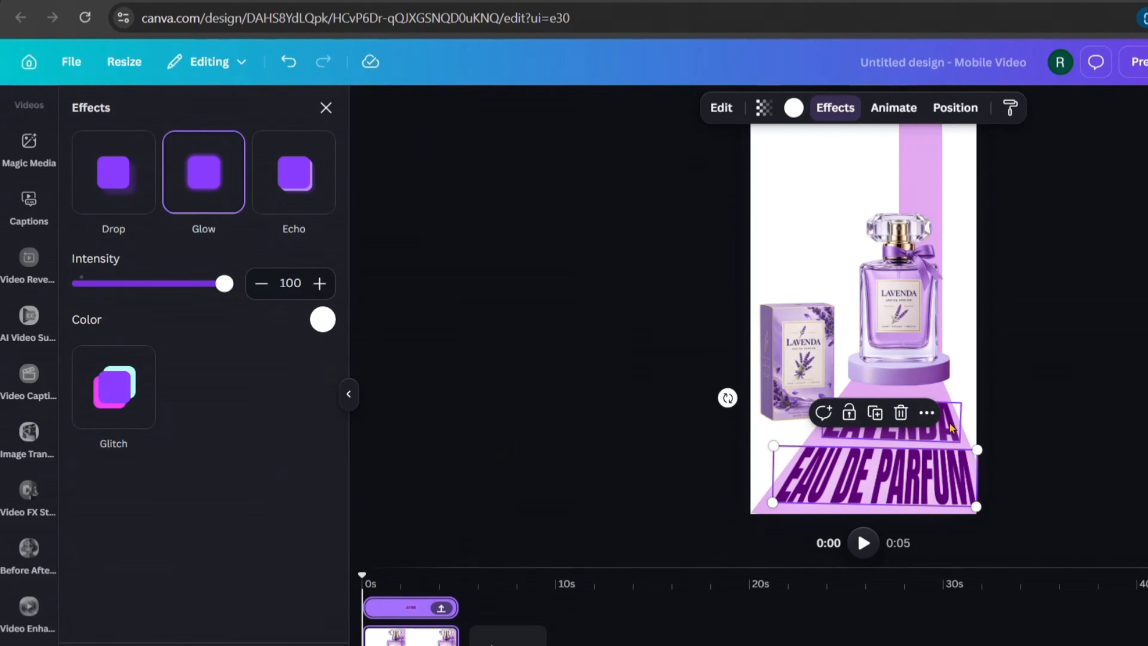
Step: Apply the same white Glow effect with intensity 100 to the LAVENDA lettering
click(925, 430)
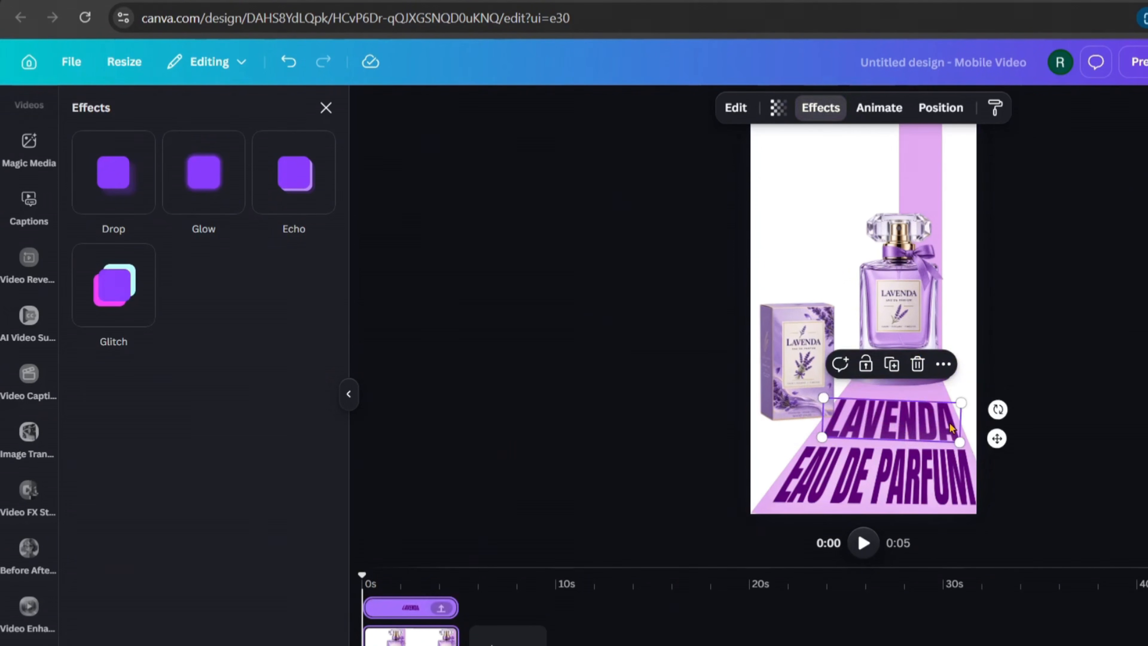
click(203, 185)
drag(172, 284, 246, 304)
click(323, 319)
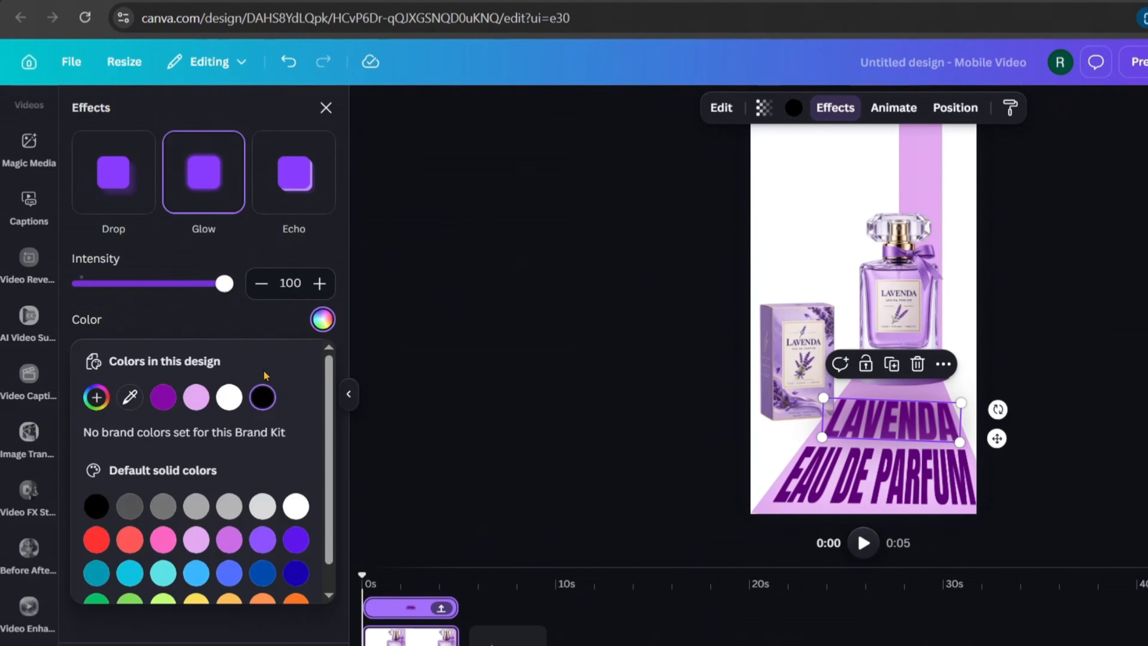
click(227, 395)
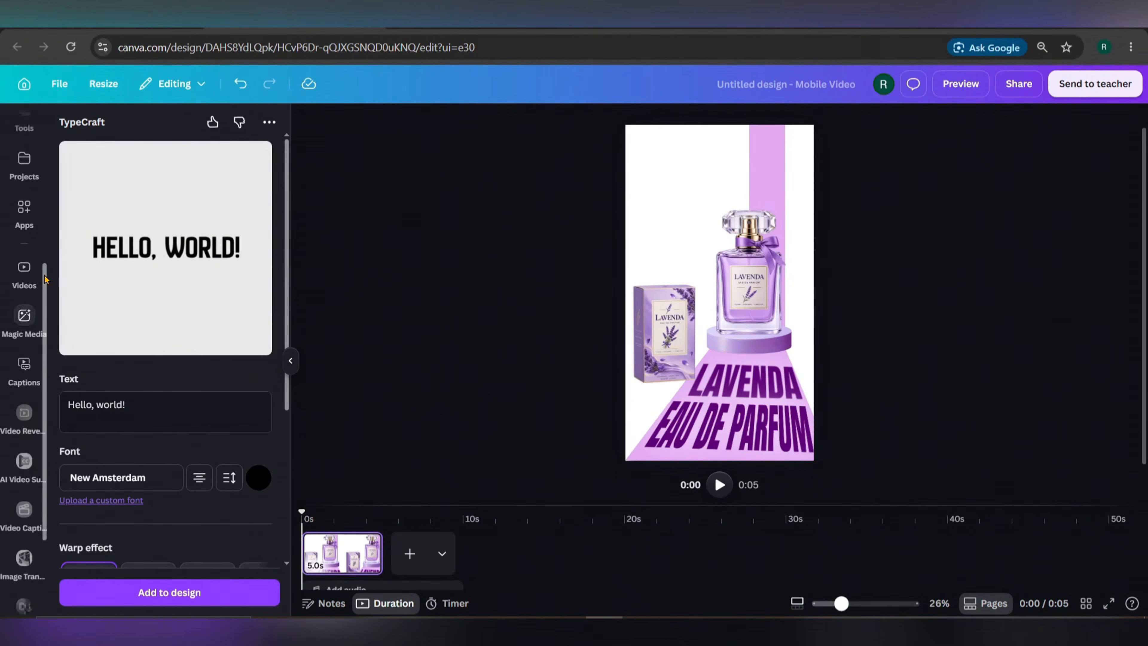
Step: Search the element library's photos for "lavendar flower"
scroll(46, 278, up, 5)
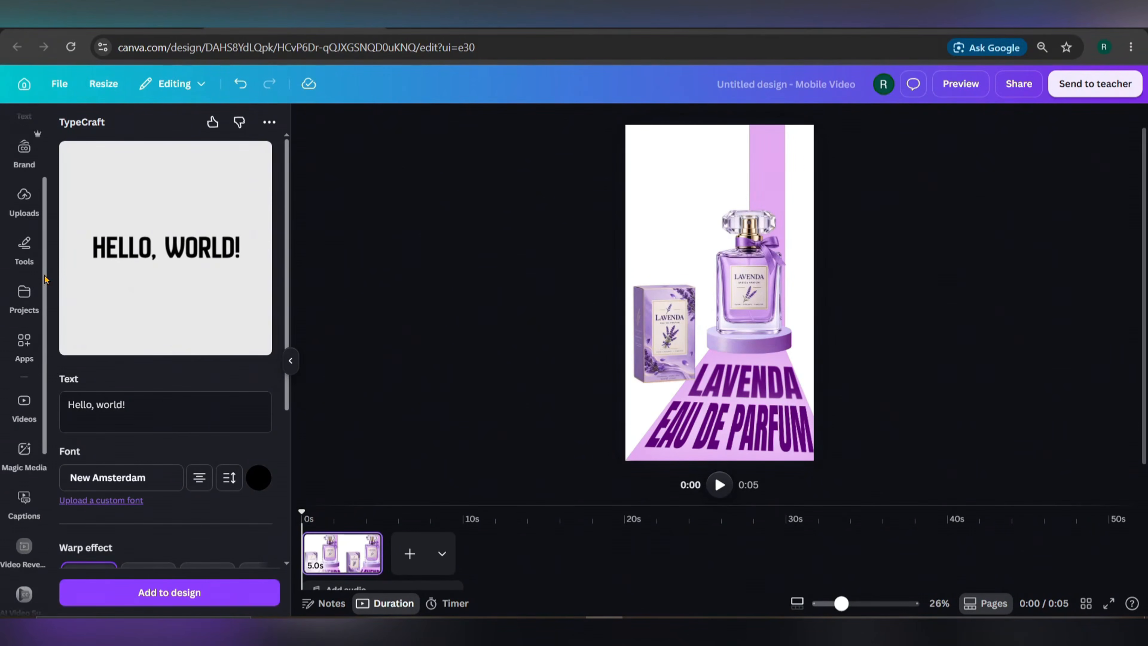
click(24, 178)
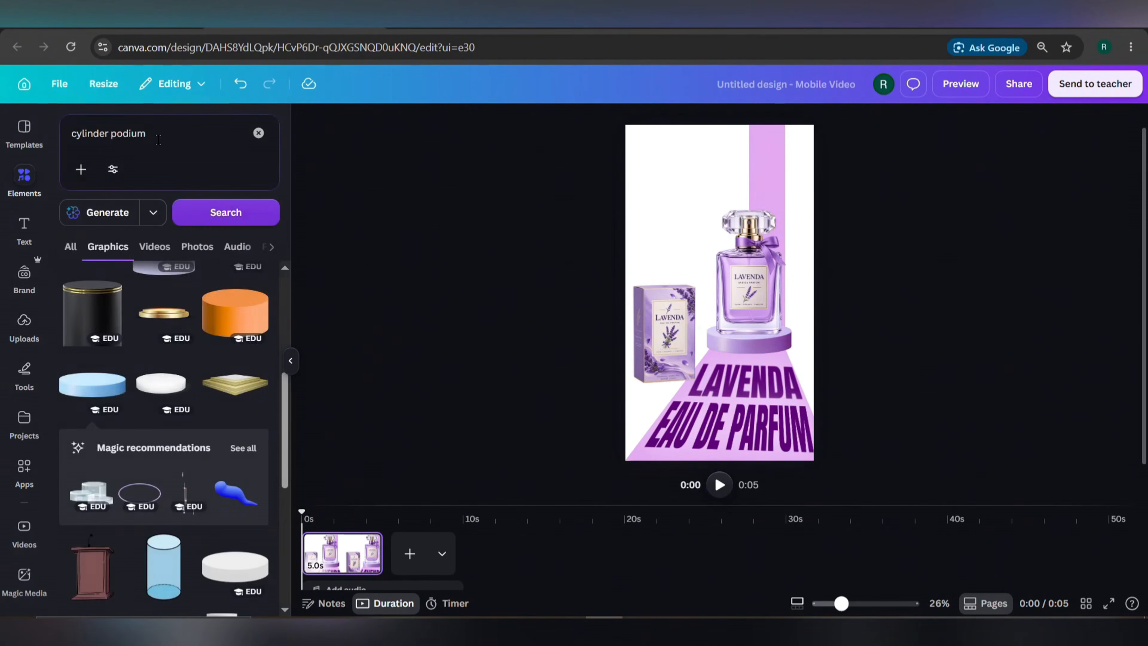
click(181, 145)
key(BackSpace)
text(laven)
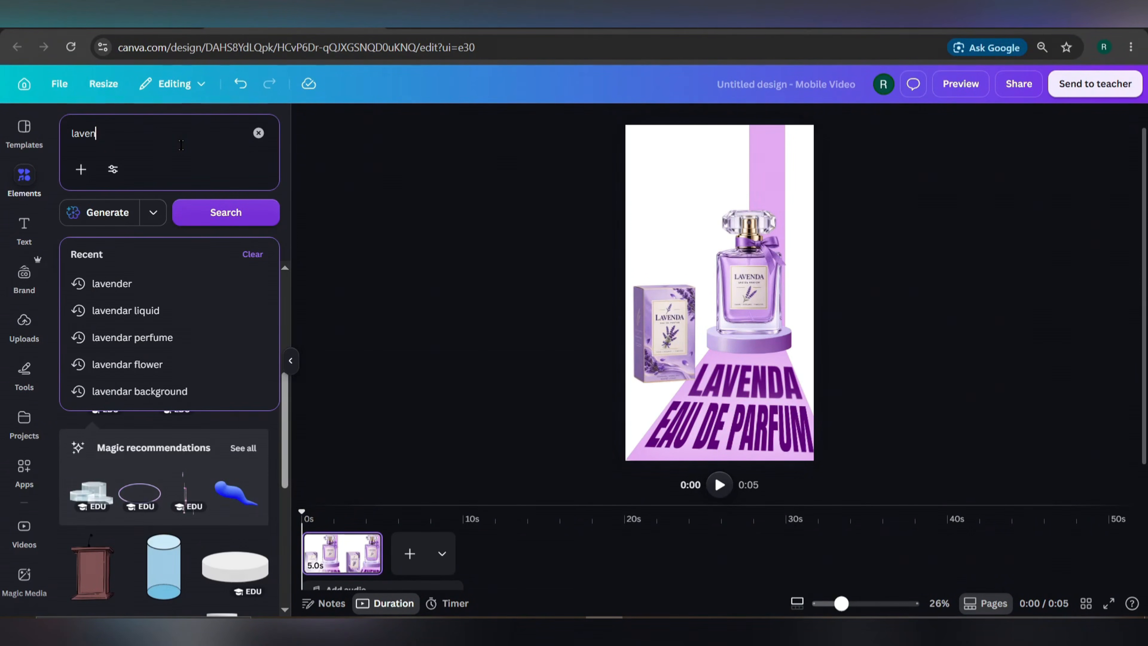
click(131, 365)
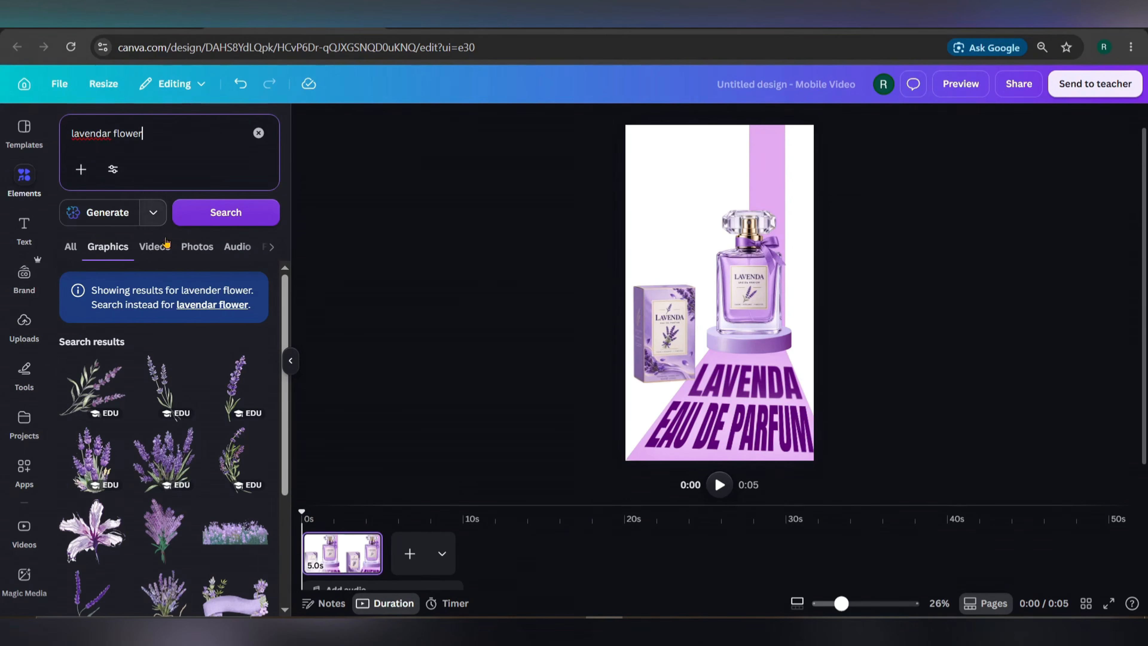
click(197, 248)
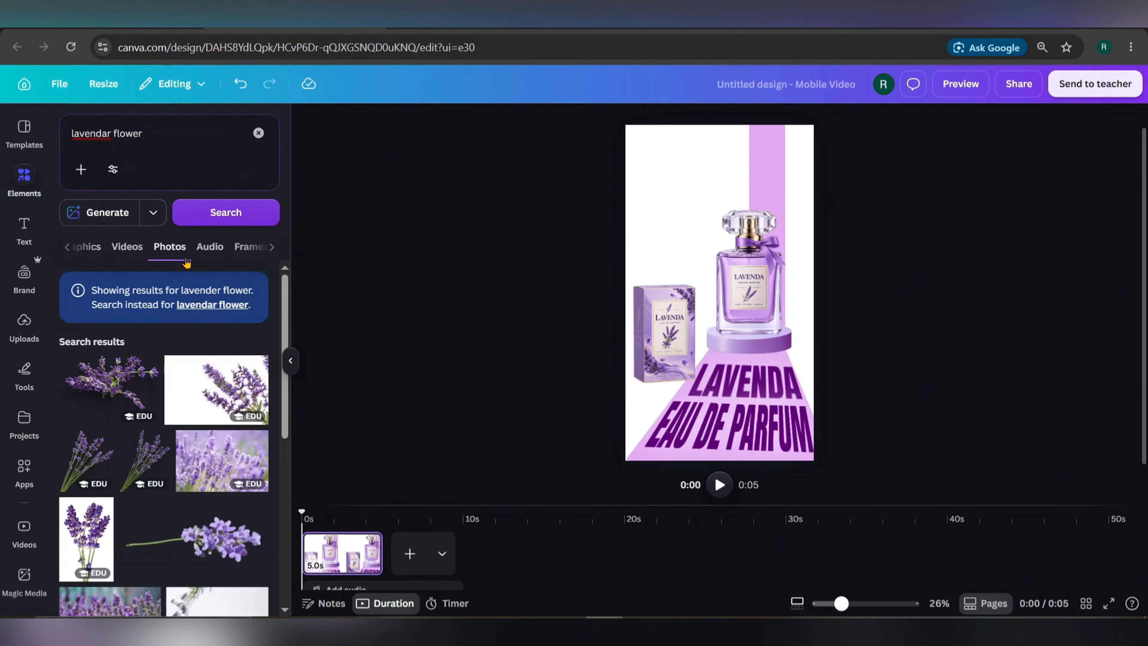
Step: Add the photo of upright lavender stems on a white background to the page and remove its background
scroll(202, 319, down, 3)
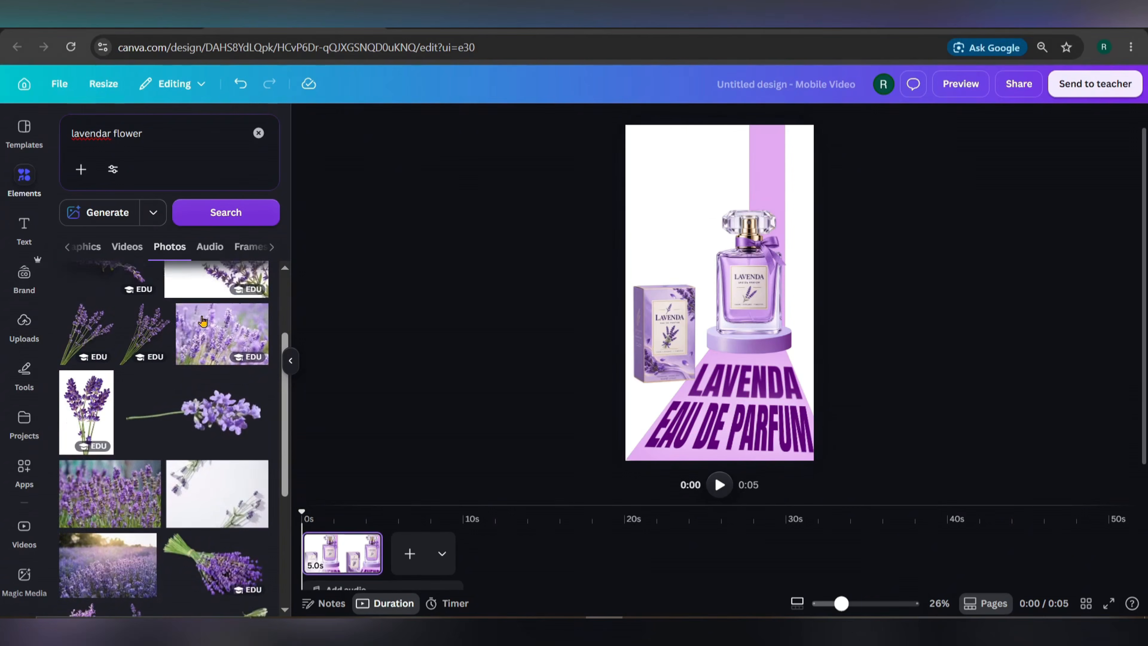
click(98, 389)
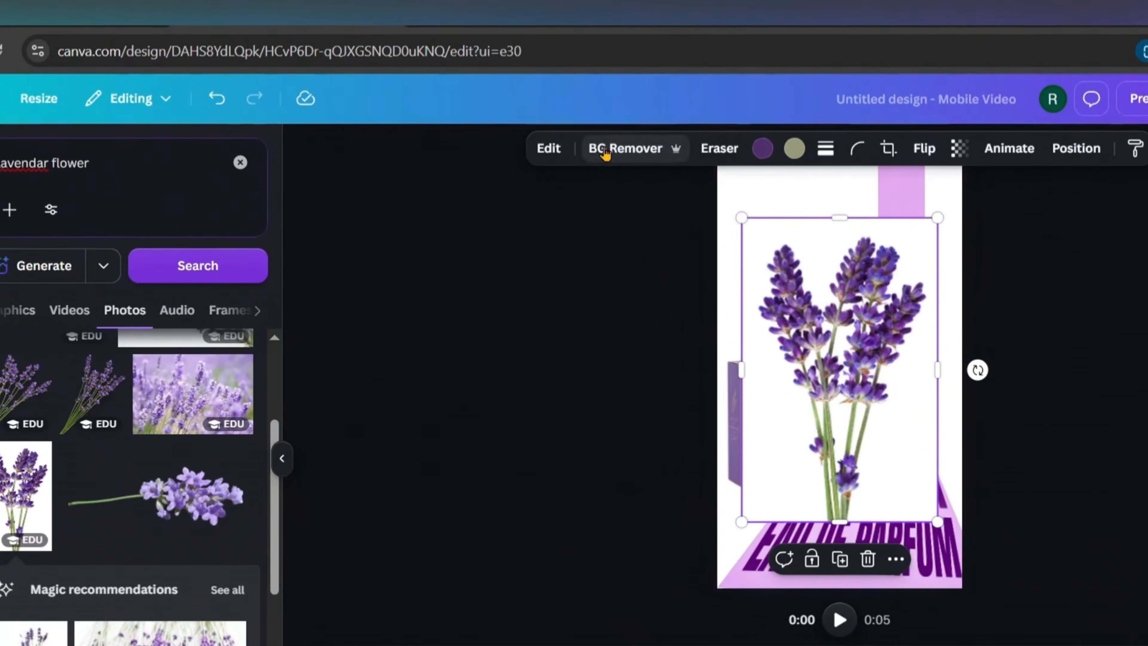
click(539, 126)
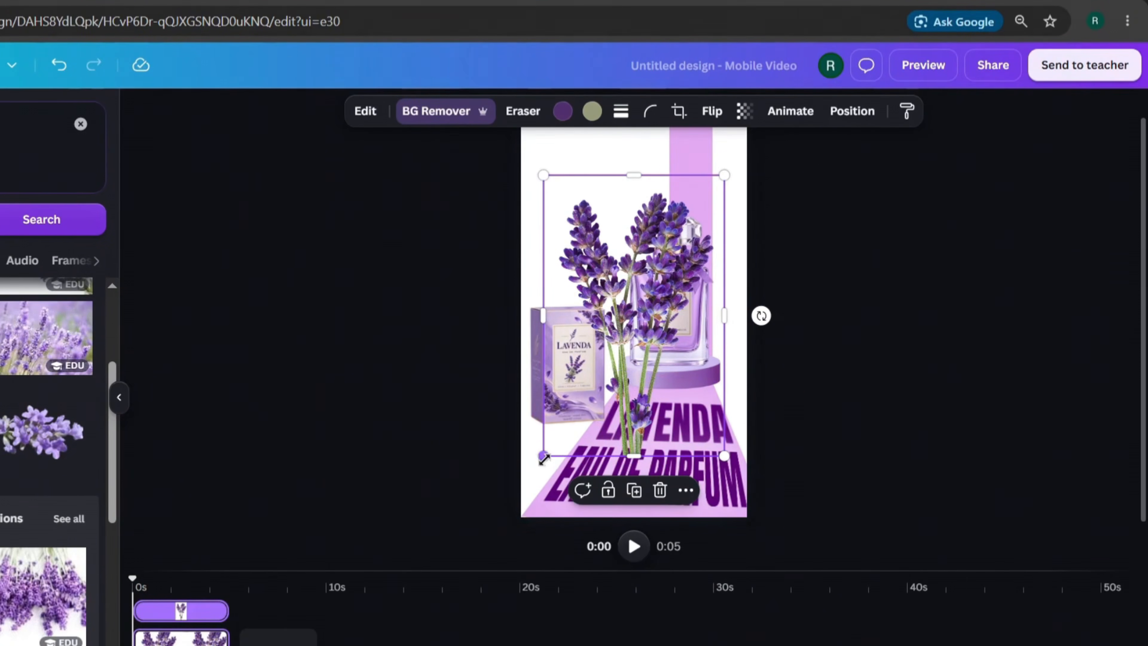
Step: Shrink the lavender stems and place them over the perfume bottle, with the blossoms around its cap
drag(544, 458, 687, 388)
scroll(691, 384, up, 1)
click(888, 281)
scroll(846, 278, up, 2)
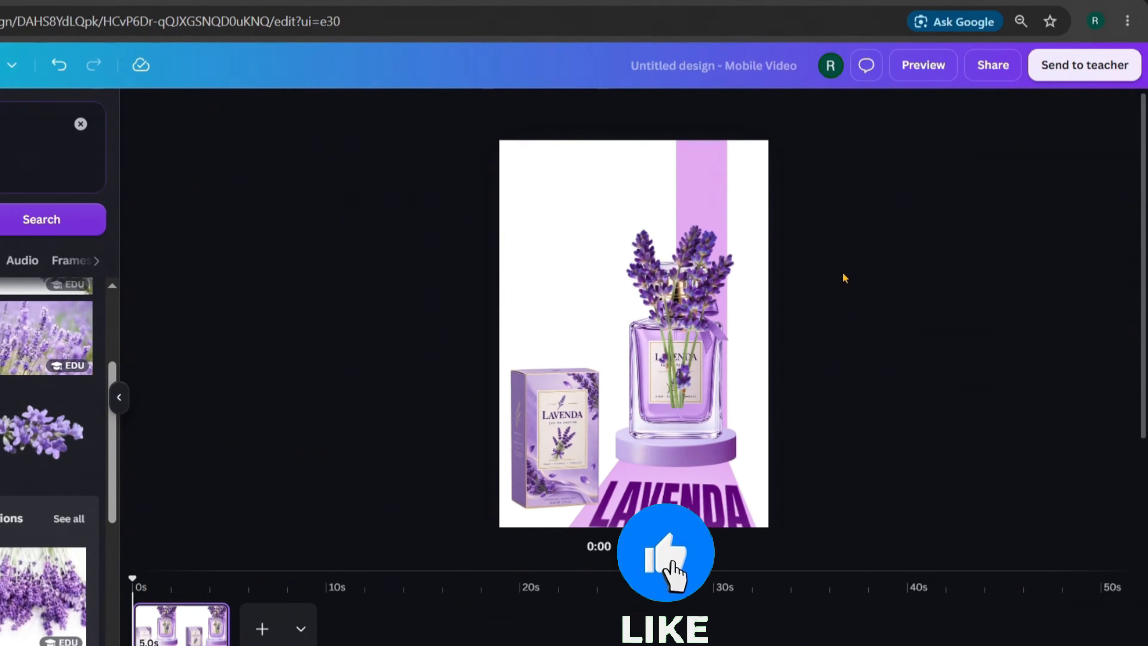
Step: Reorder the lavender stems' layer so it sits behind the perfume bottle and the podium
click(696, 269)
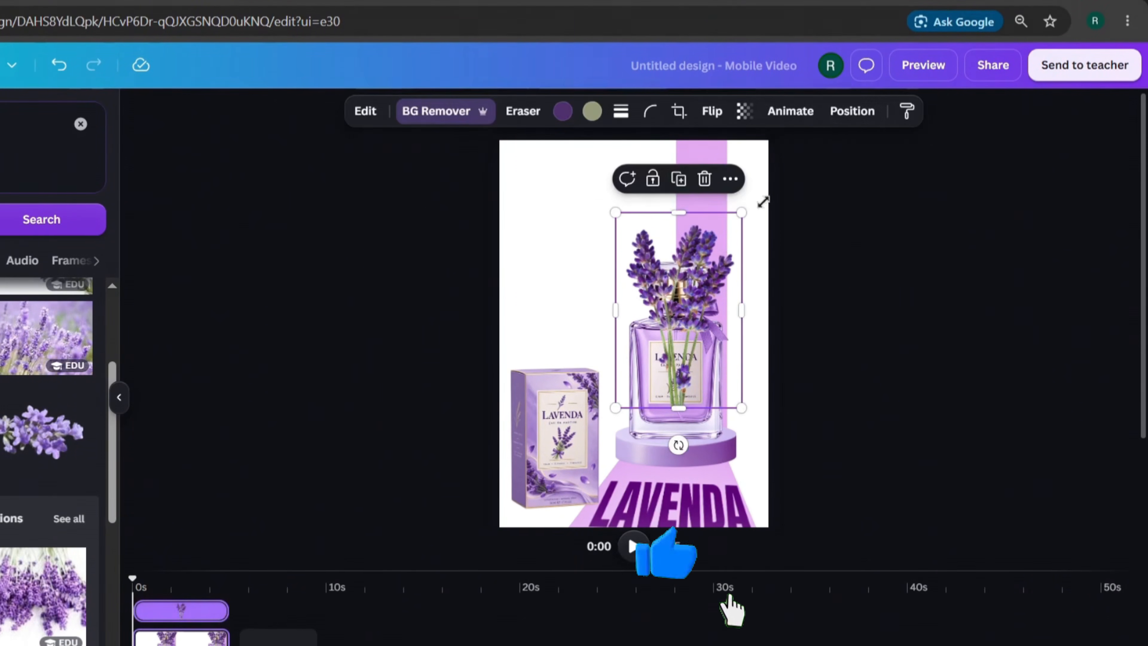
click(856, 118)
click(50, 151)
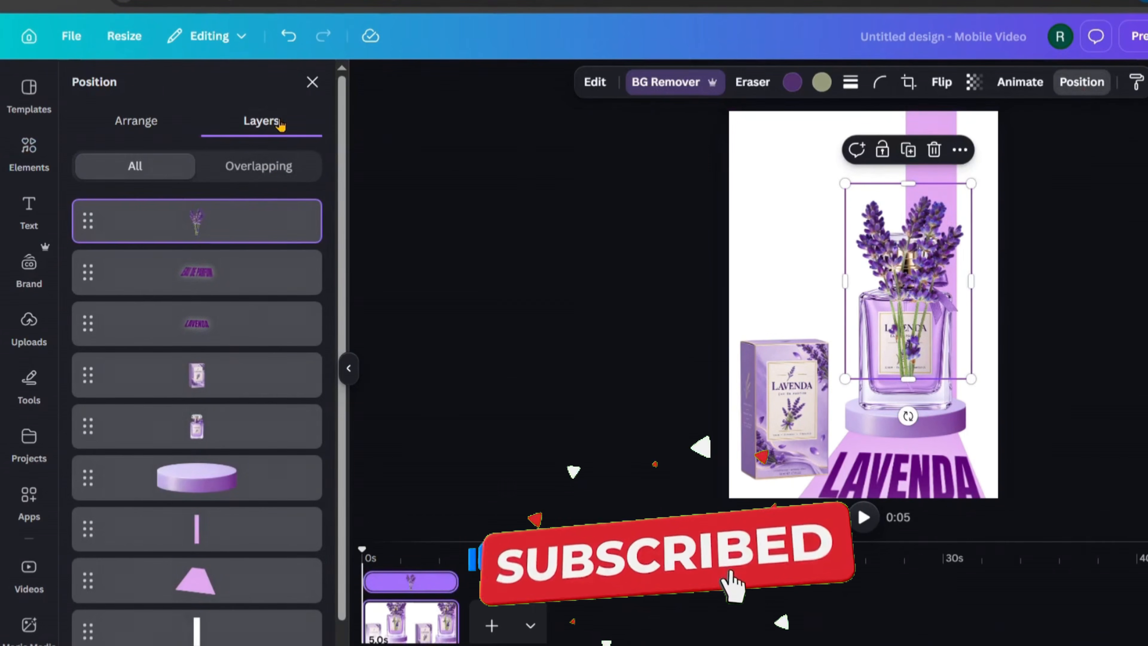
drag(236, 223, 248, 484)
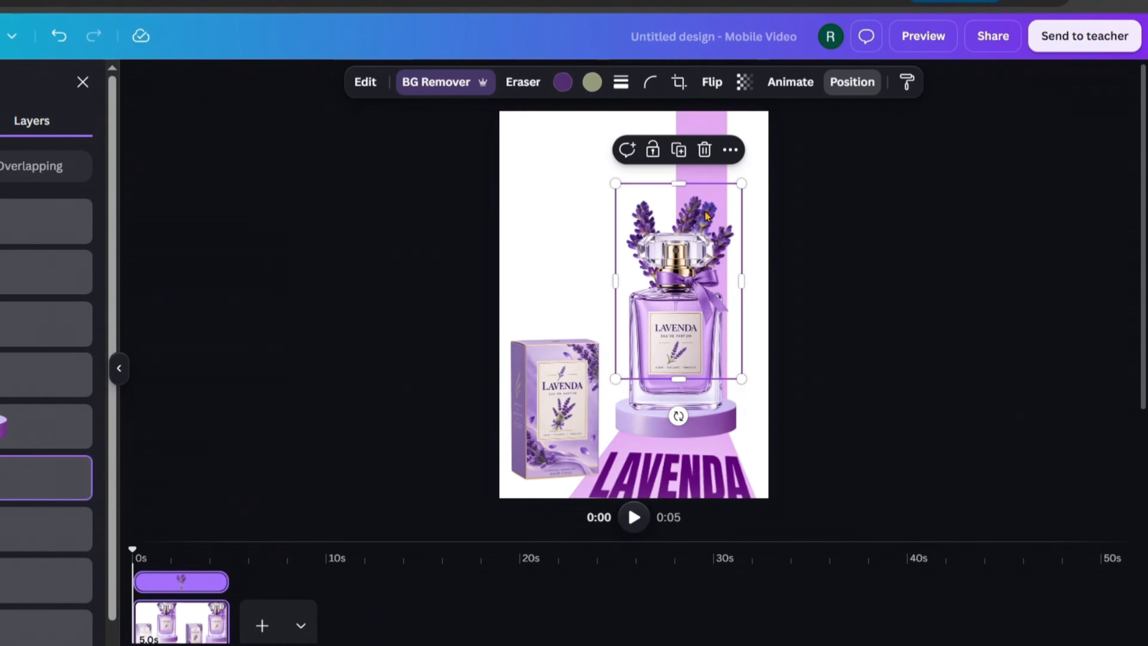
Step: Enlarge the lavender stems and move them to the right behind the perfume bottle, with the blossoms rising above its cap
drag(706, 216, 736, 202)
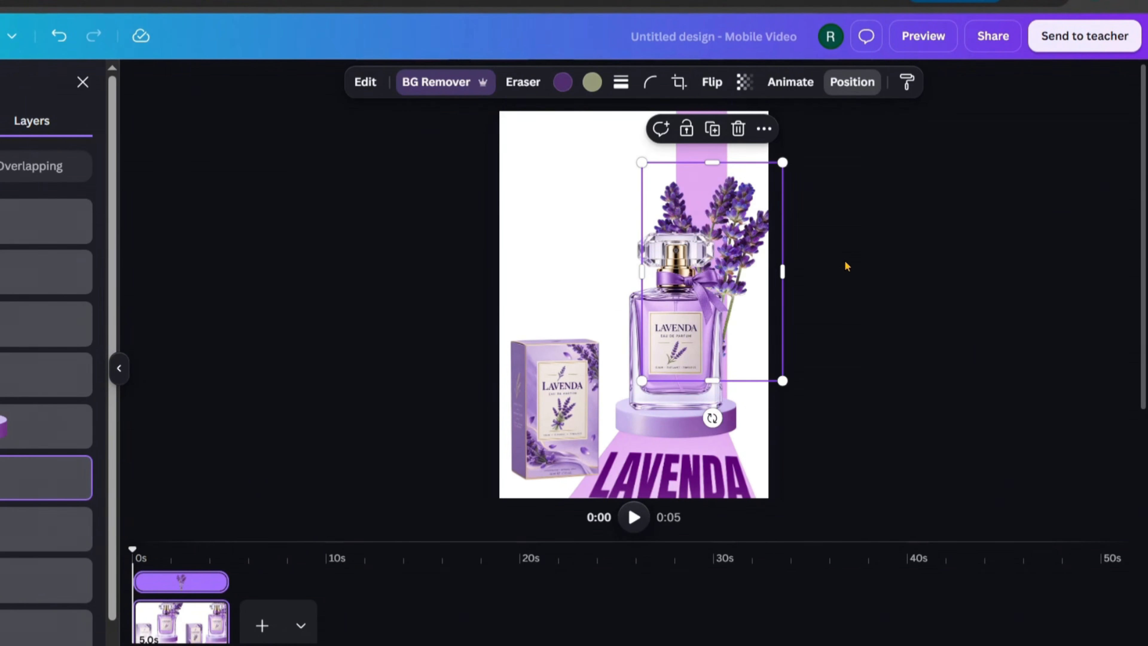
click(846, 264)
Step: Recolour the page background light purple and the vertical strip and floor shape pale lavender
scroll(844, 254, down, 2)
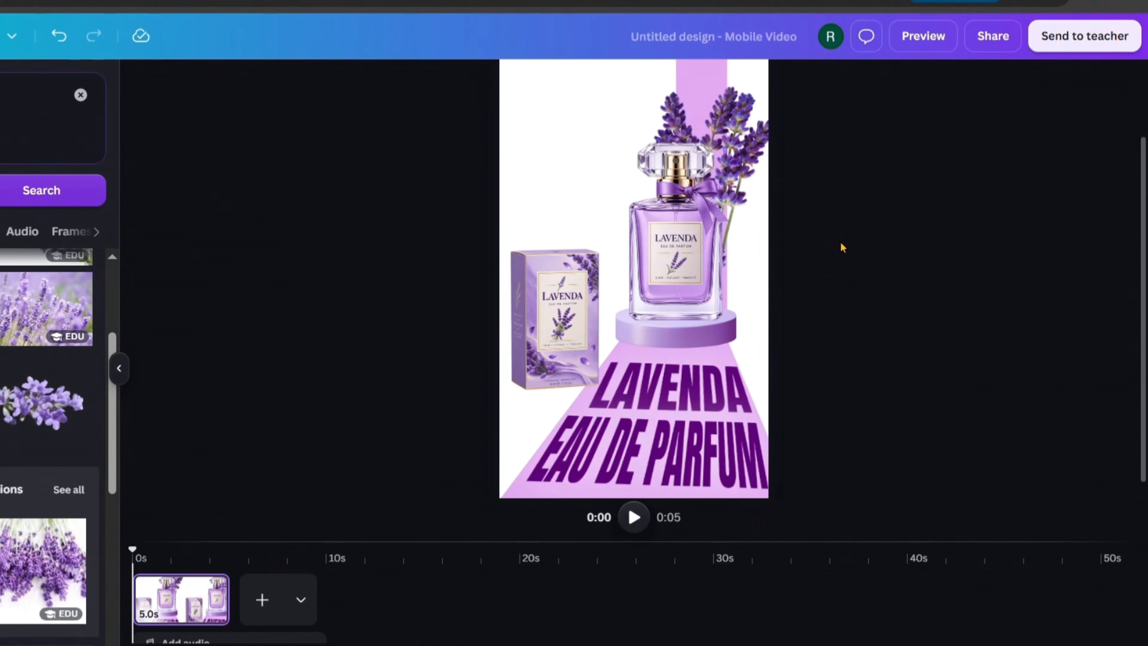
scroll(843, 247, up, 2)
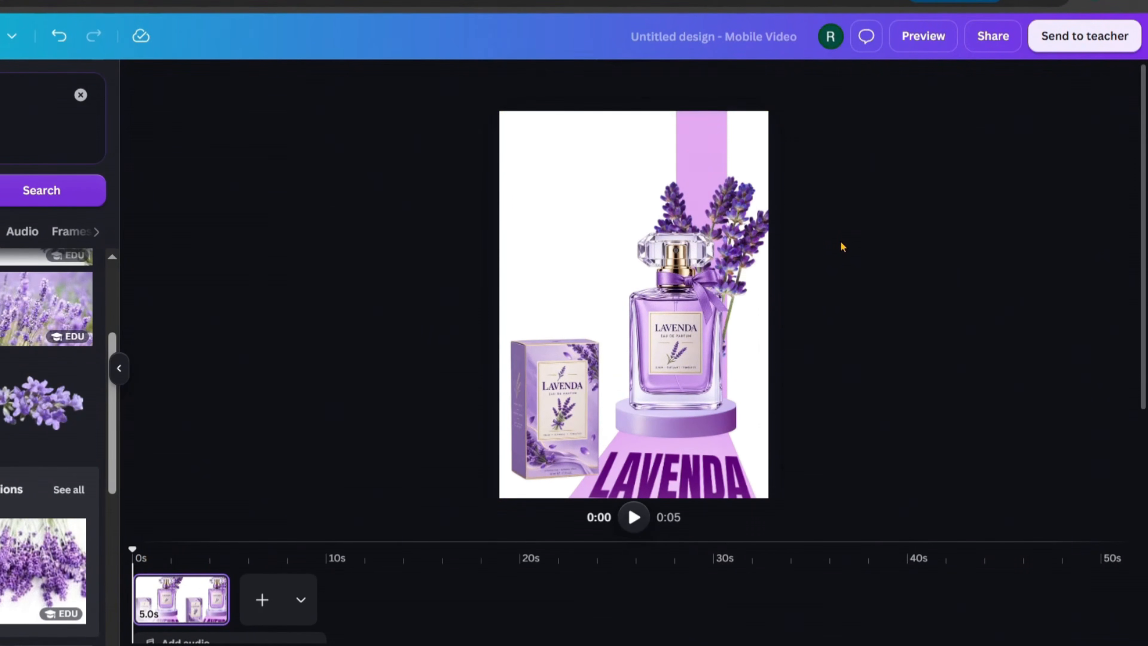
click(540, 131)
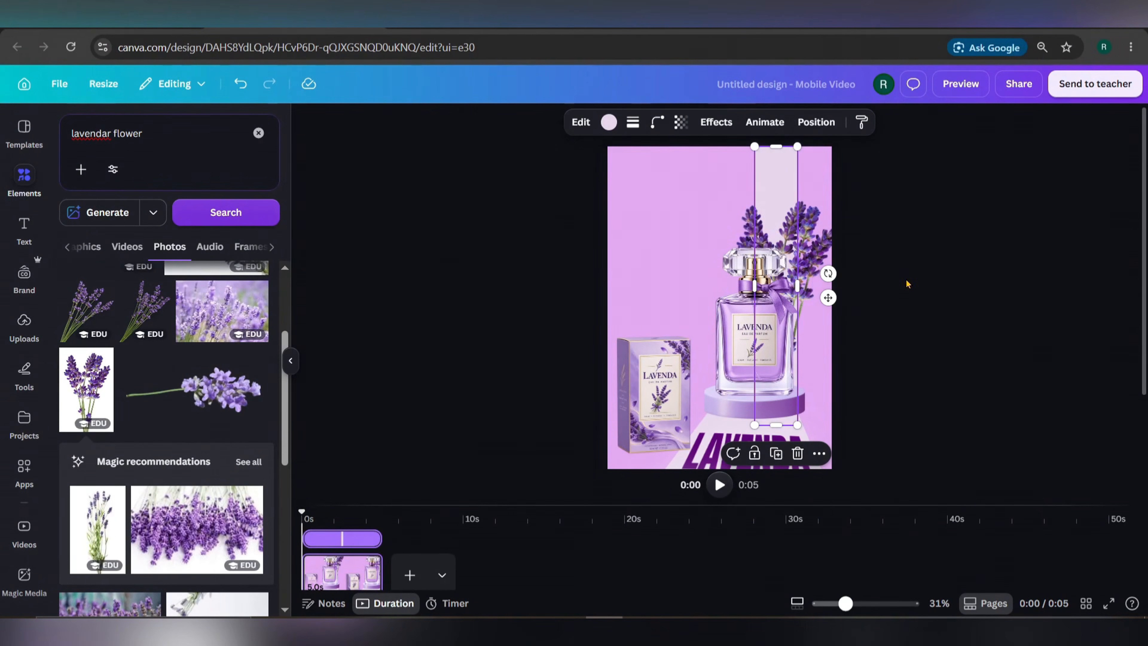
Step: Add a heading with the text "PURE SERENITY" and place it at the upper part of the page
click(23, 227)
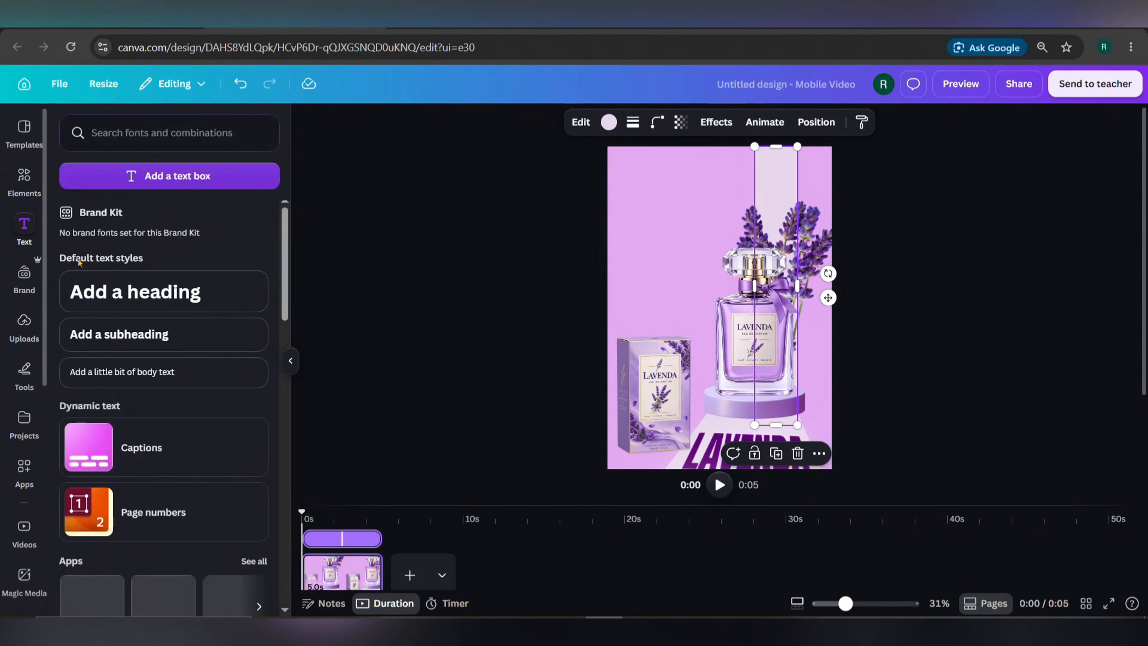
click(134, 292)
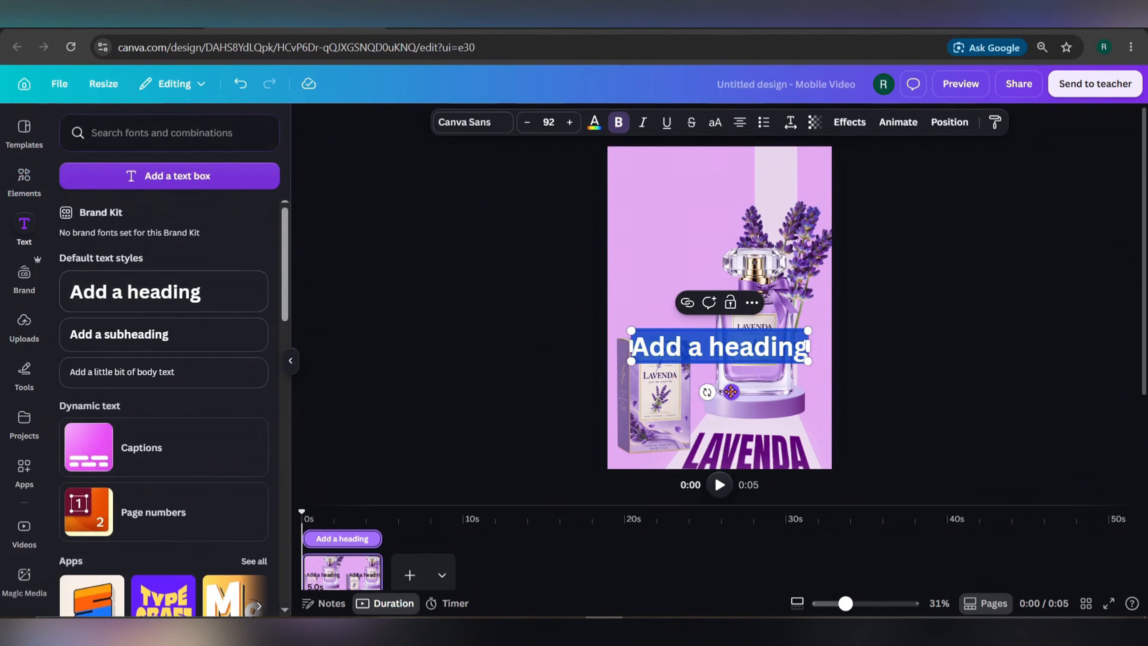
drag(723, 348, 712, 229)
double_click(689, 181)
text(PU)
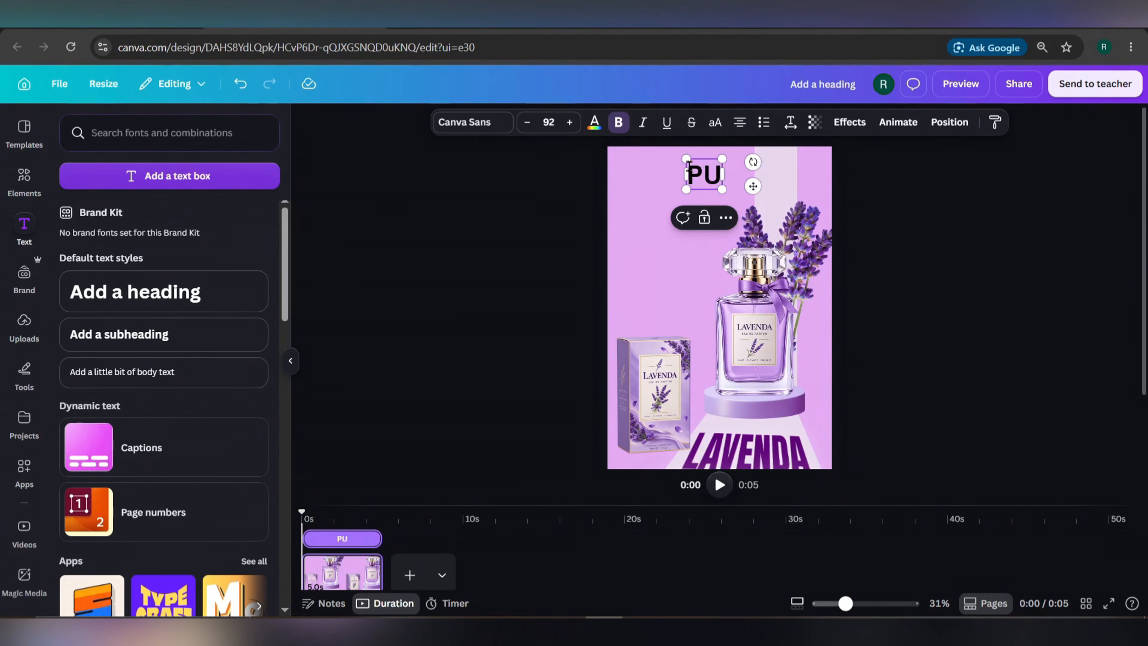
text(RE SERENITY)
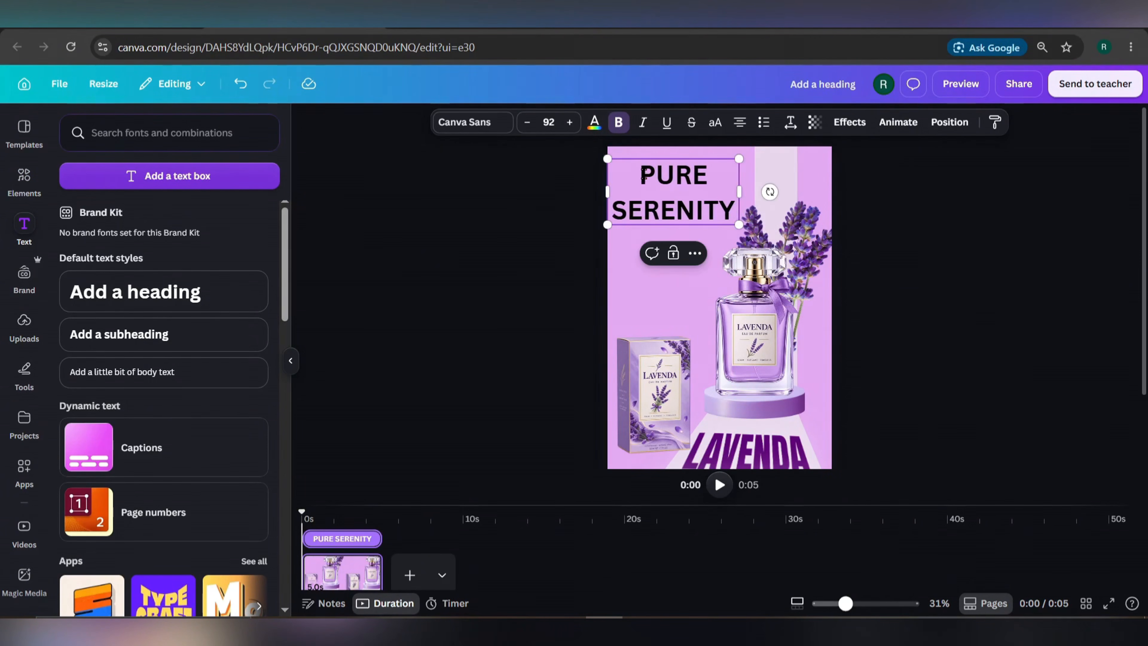
Step: Left-align the PURE SERENITY heading and set its font to Anton
drag(639, 179, 735, 215)
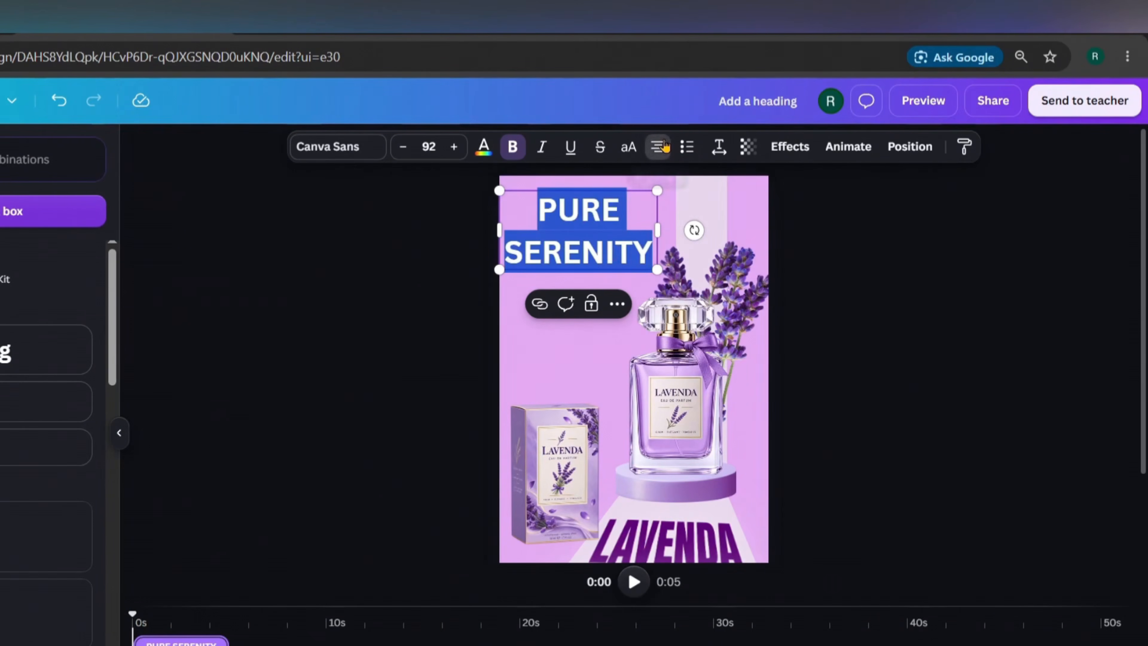
click(740, 121)
click(503, 209)
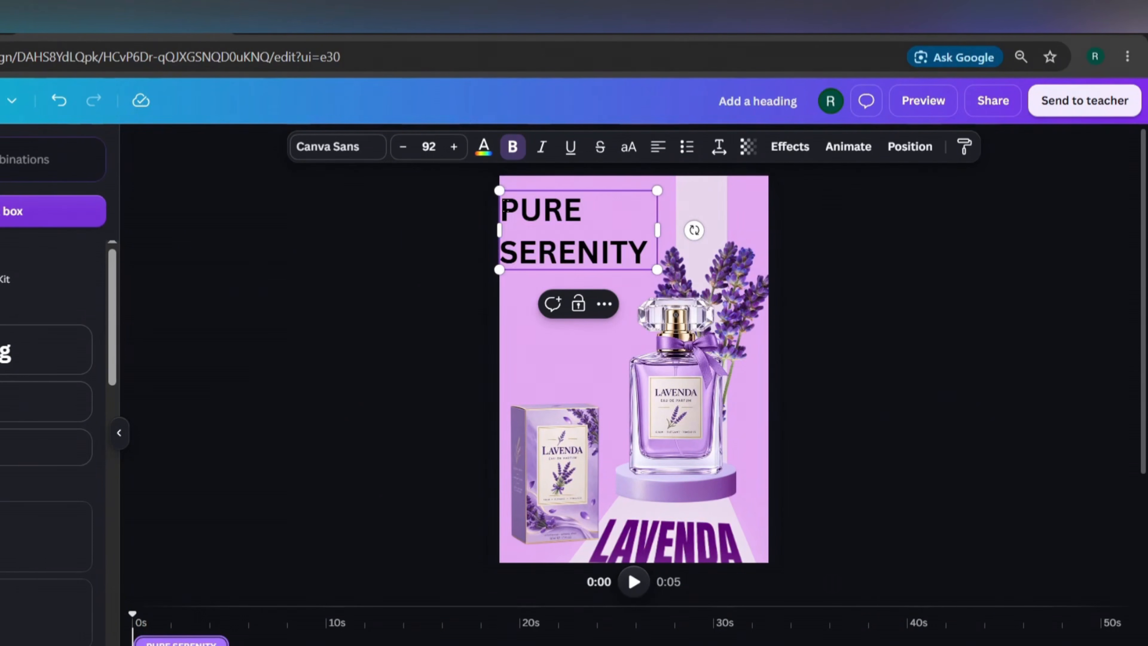
drag(641, 255, 499, 193)
click(368, 155)
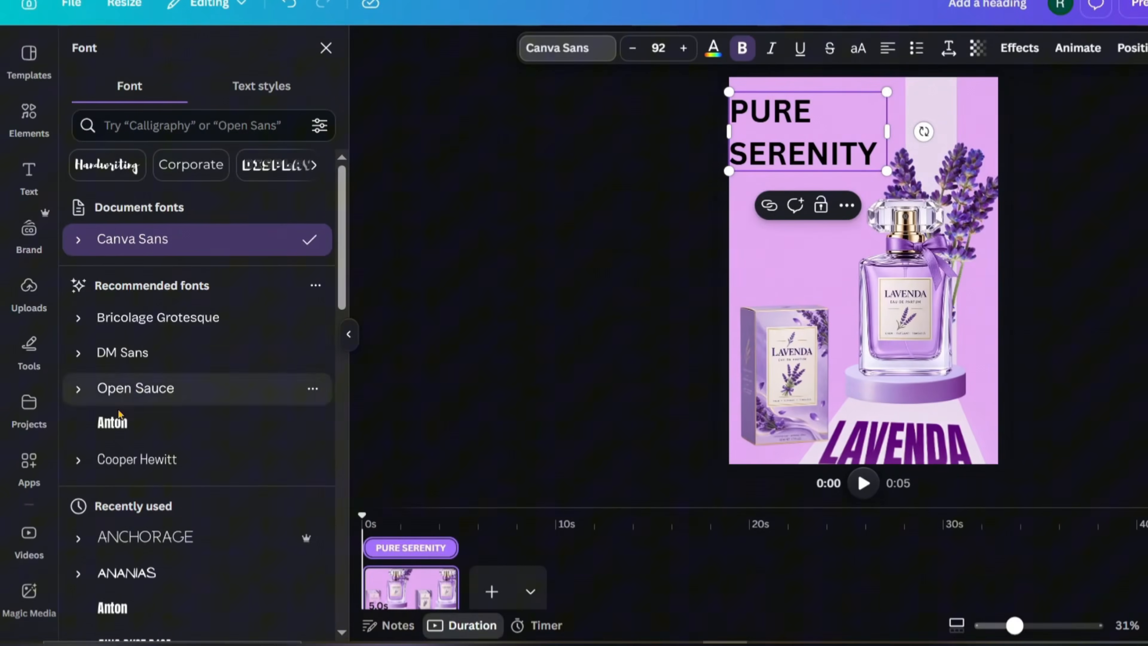
click(1, 482)
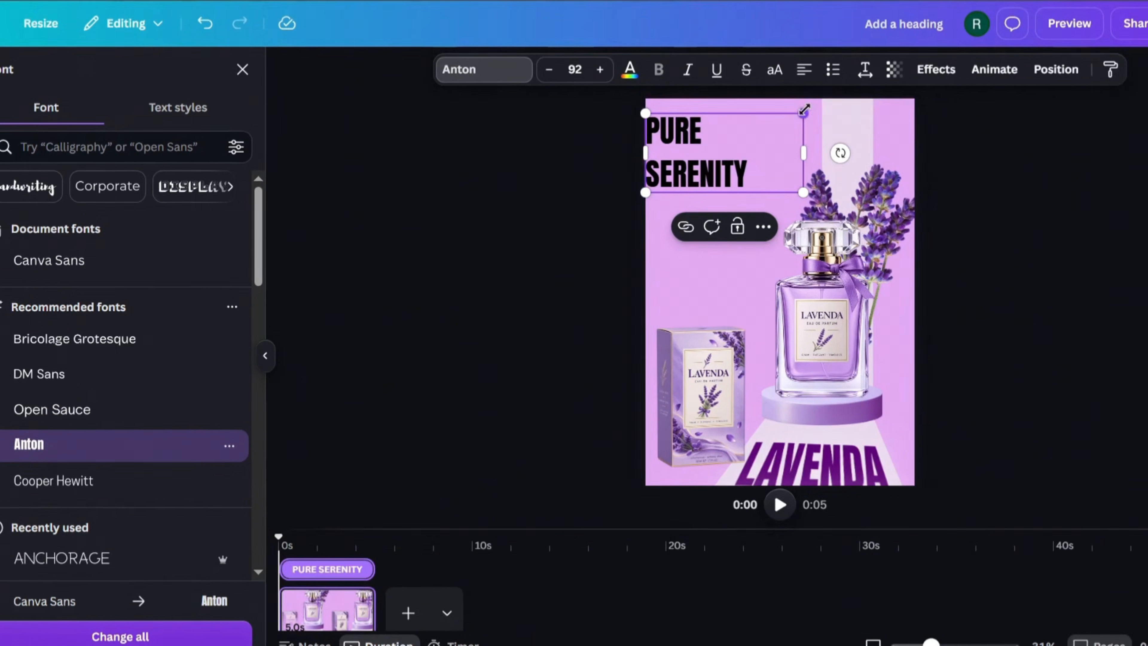
Step: Enlarge the heading to font size 109 and position it slightly inset from the page's upper-left corner
drag(887, 92, 917, 77)
click(881, 144)
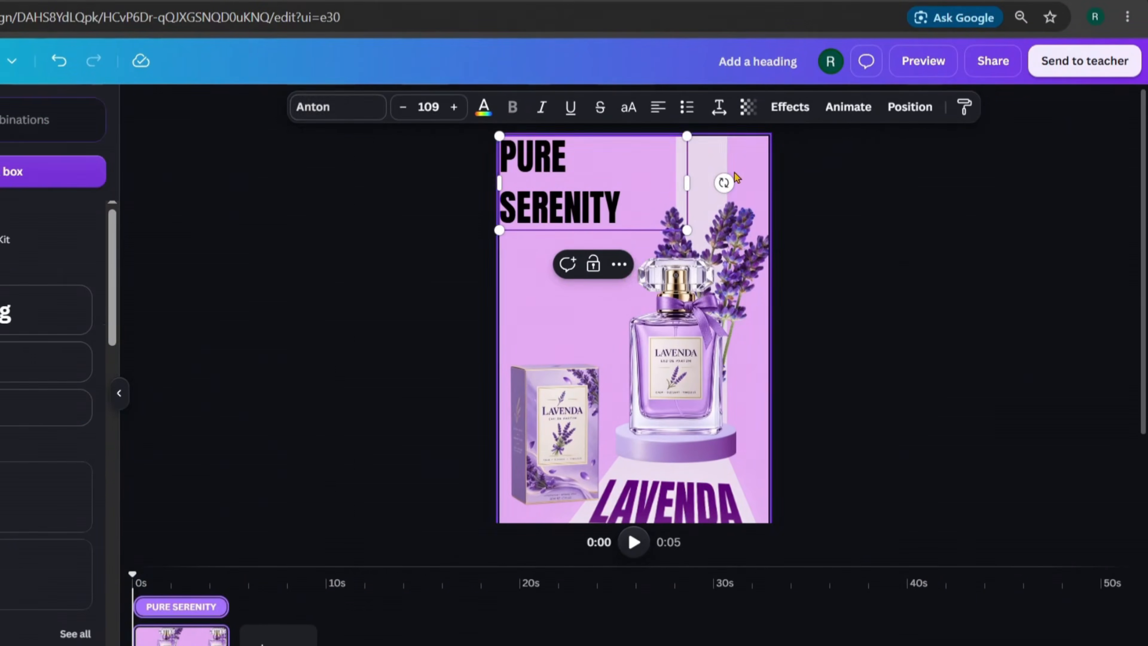
click(968, 121)
drag(785, 138, 798, 142)
Step: Tighten the heading's line spacing to about 1.1 and restyle the text in dark purple at font size 139
click(718, 109)
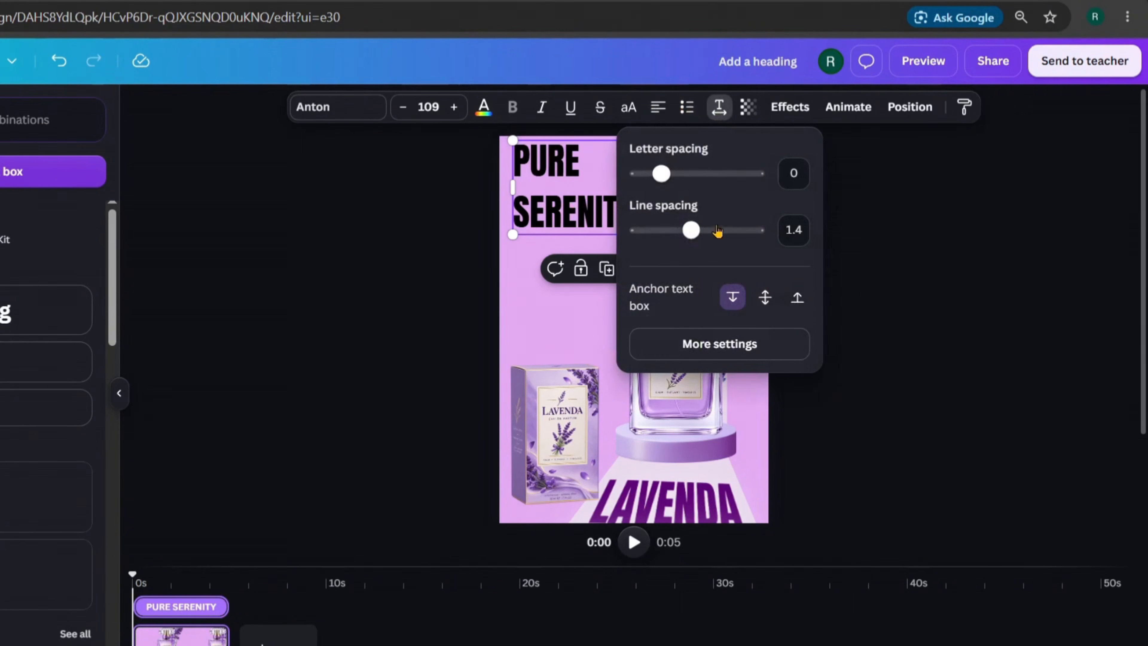
drag(693, 232, 675, 235)
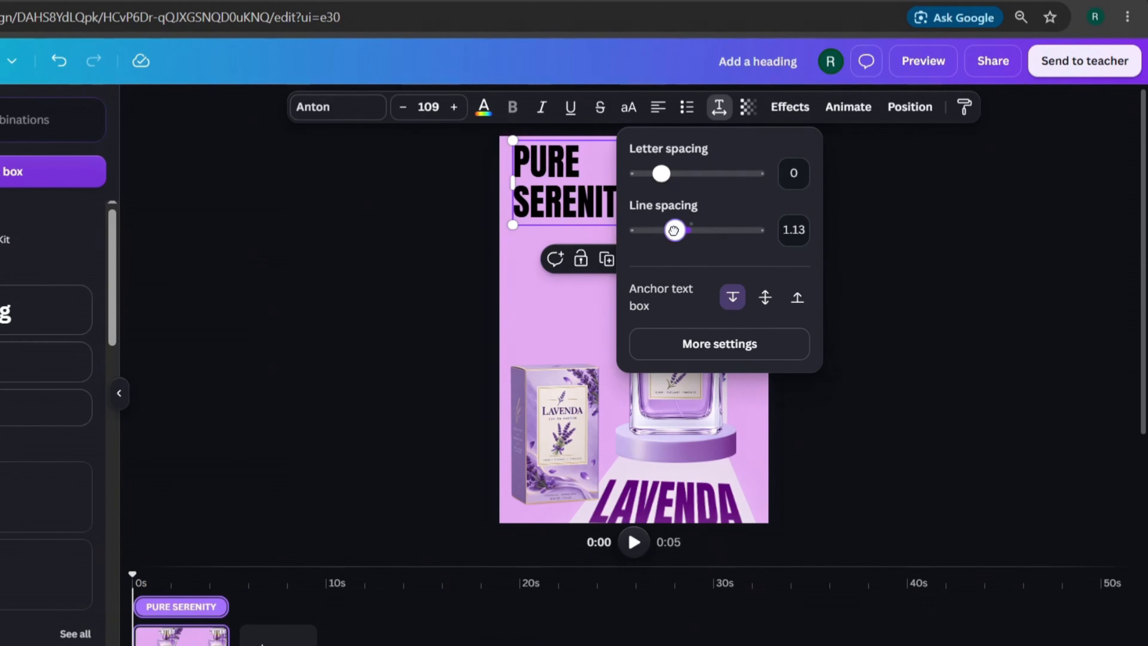
drag(674, 231, 671, 231)
click(575, 195)
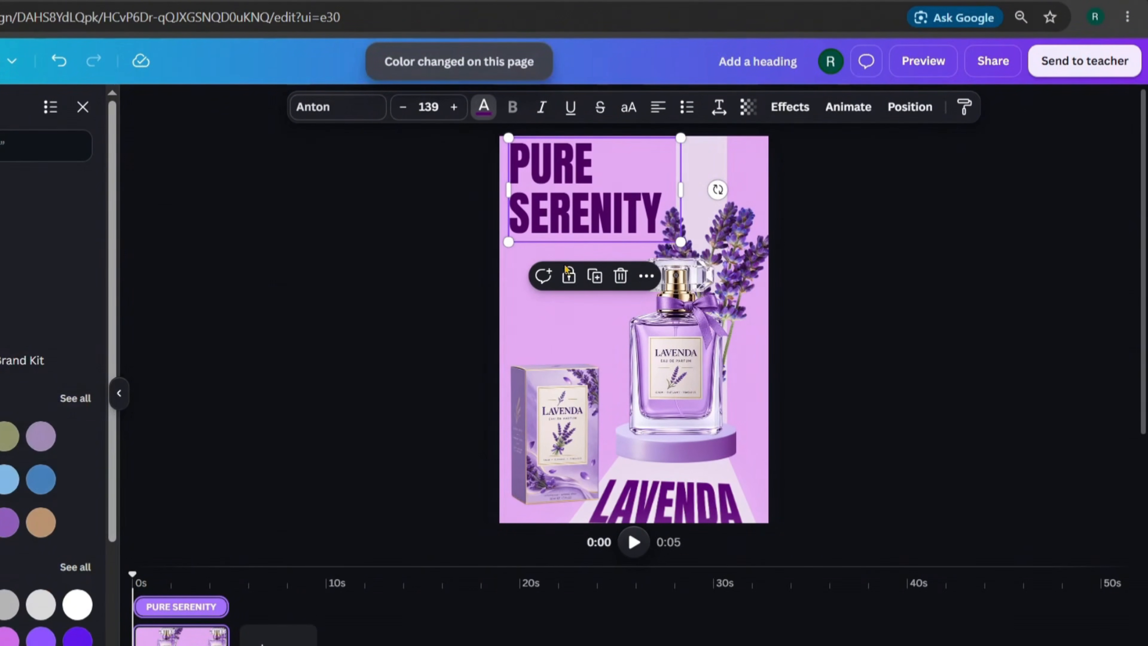
Step: Apply an Outline effect in white with a thickness of 10 to the PURE SERENITY heading
click(790, 107)
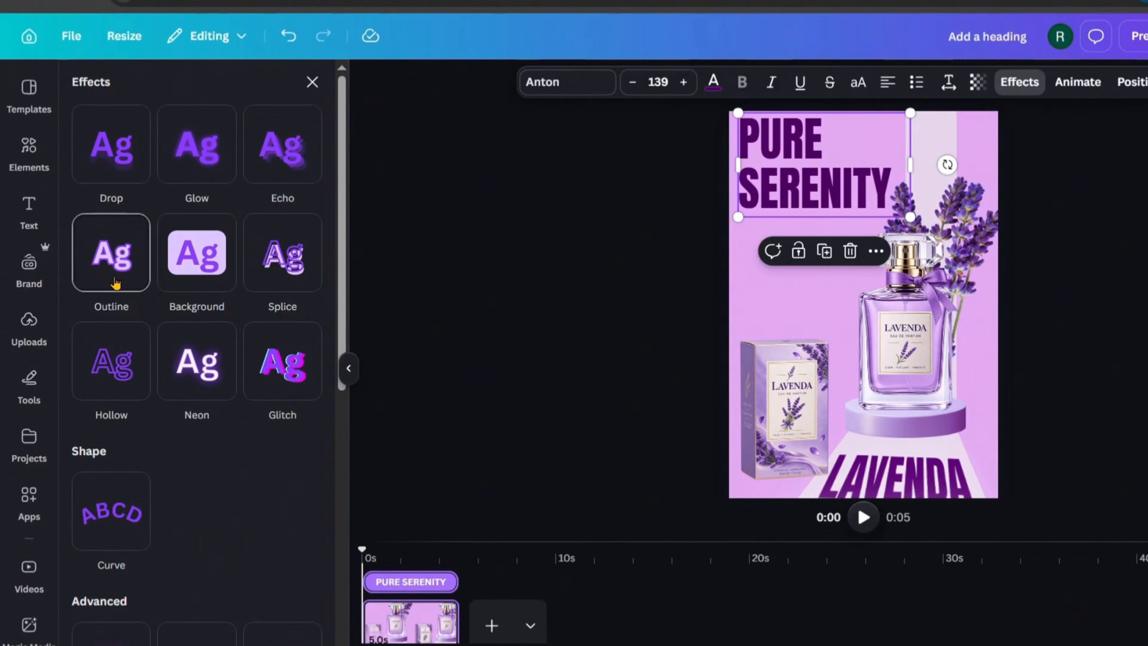
click(114, 283)
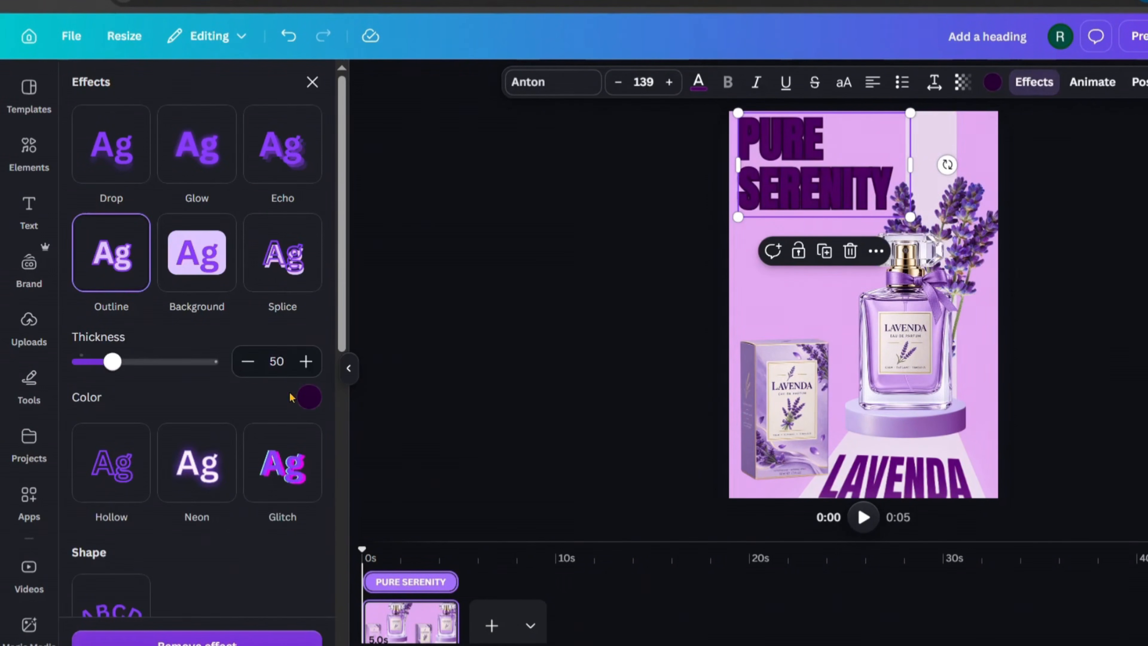
click(308, 397)
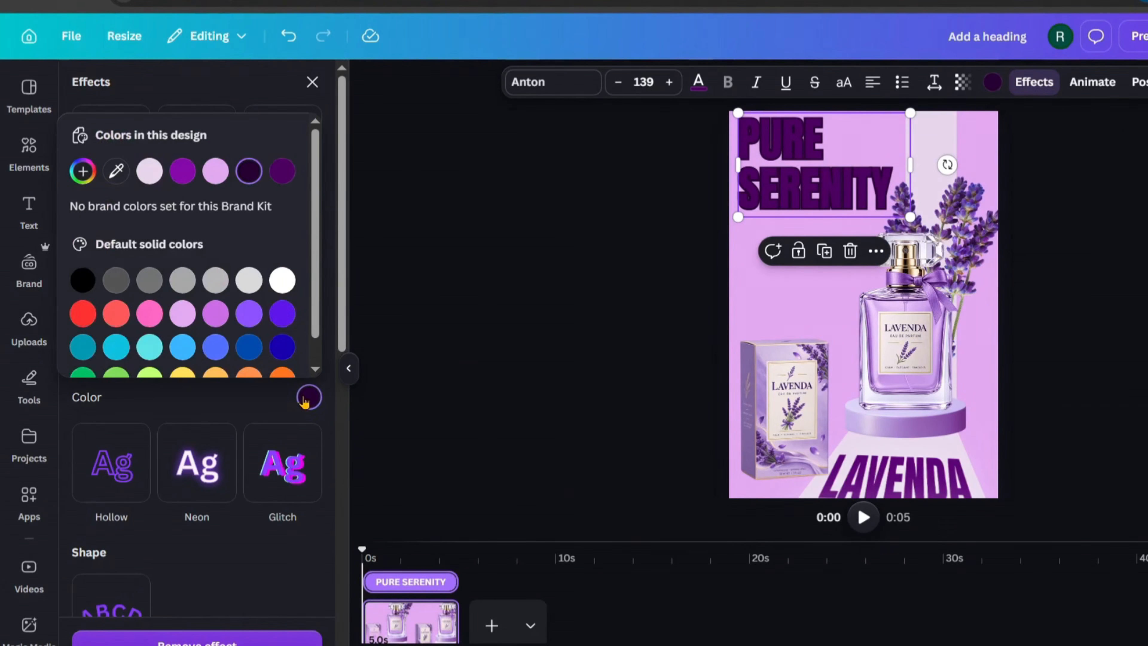
click(283, 281)
click(266, 361)
double_click(266, 360)
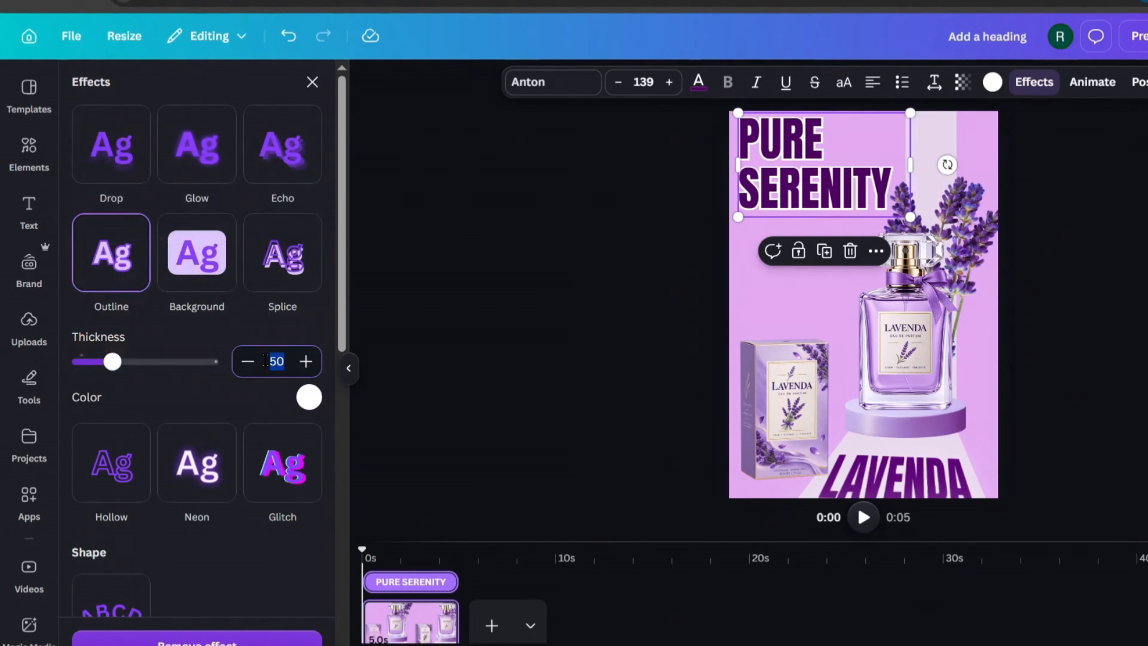
text(10)
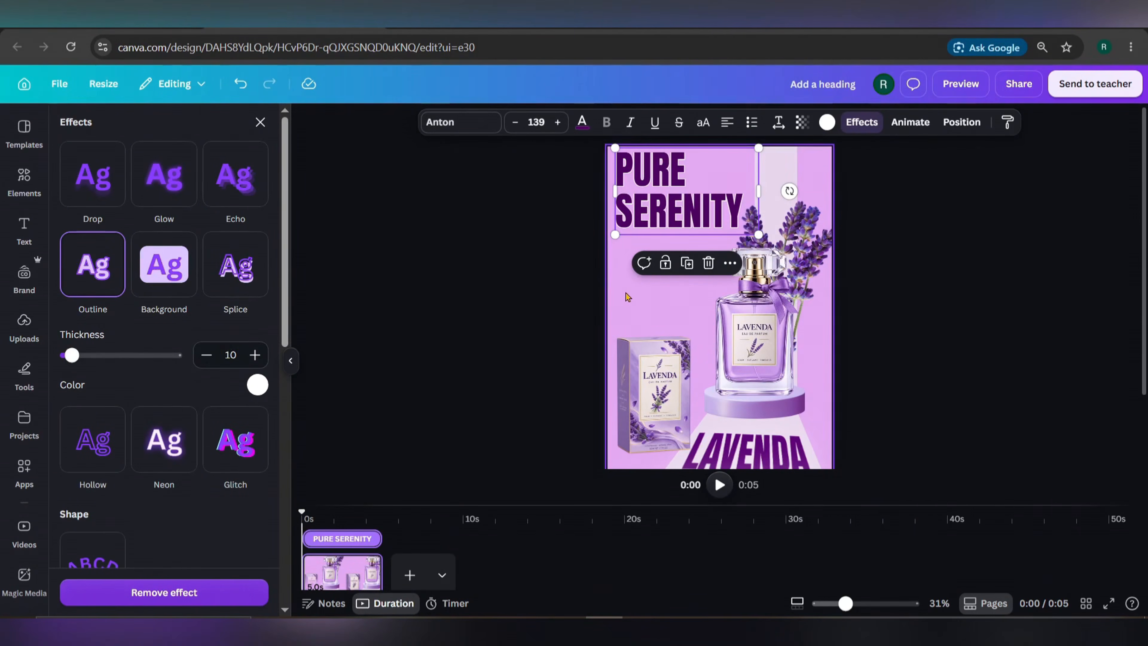
click(626, 297)
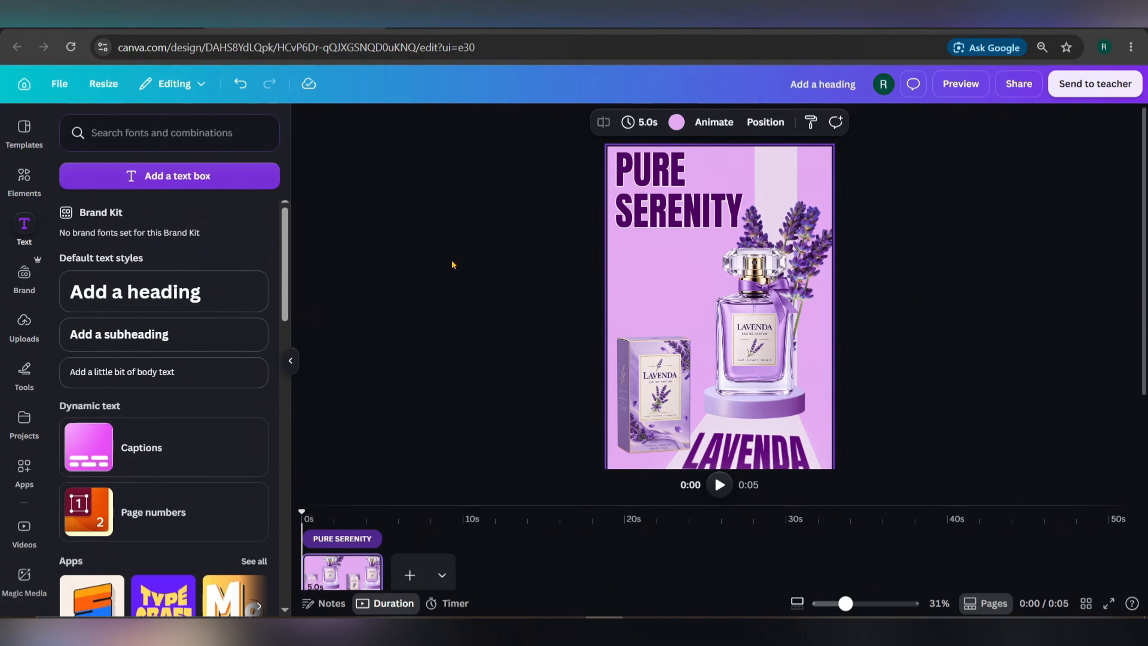
Step: Add a two-line subheading beneath the heading reading "Calm your mind. Elevate your senses"
click(161, 335)
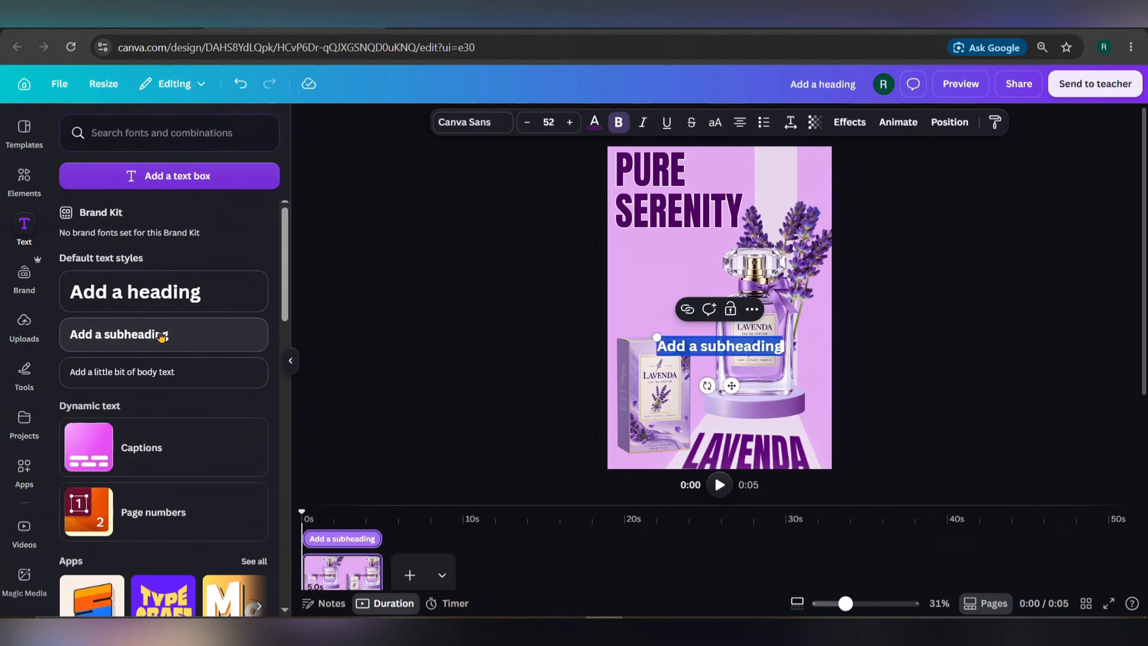
drag(719, 346, 679, 264)
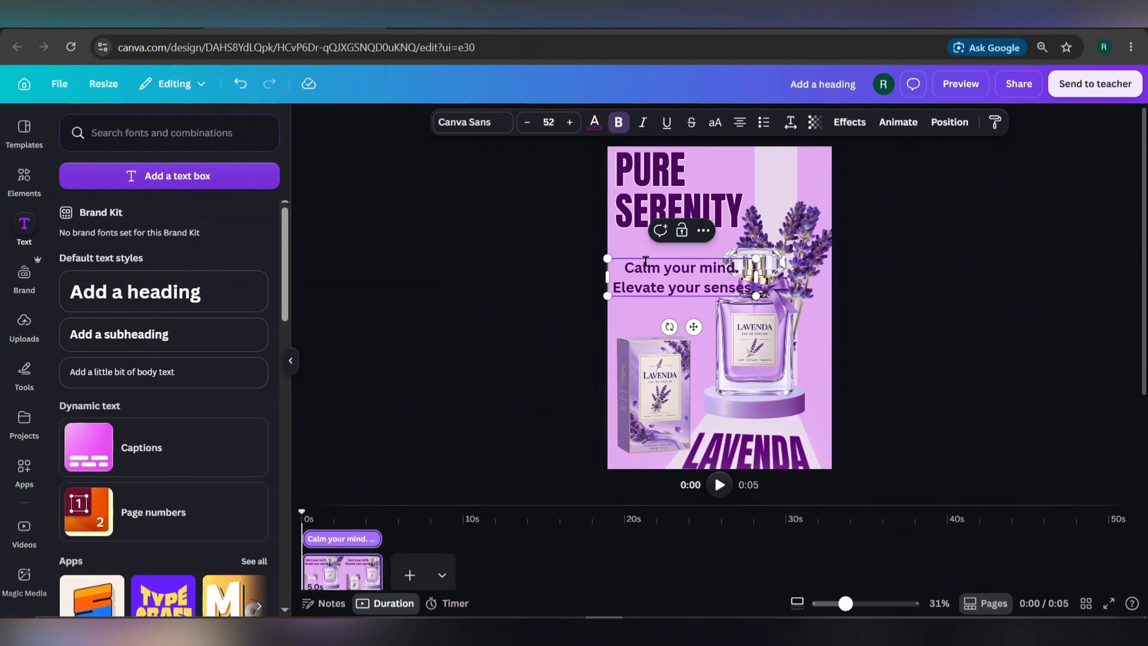
Step: Shrink the subheading, restyle it as left-aligned uppercase text and place it directly under the PURE SERENITY heading
drag(756, 296, 682, 277)
drag(681, 268, 742, 281)
scroll(700, 287, up, 1)
drag(677, 295, 689, 272)
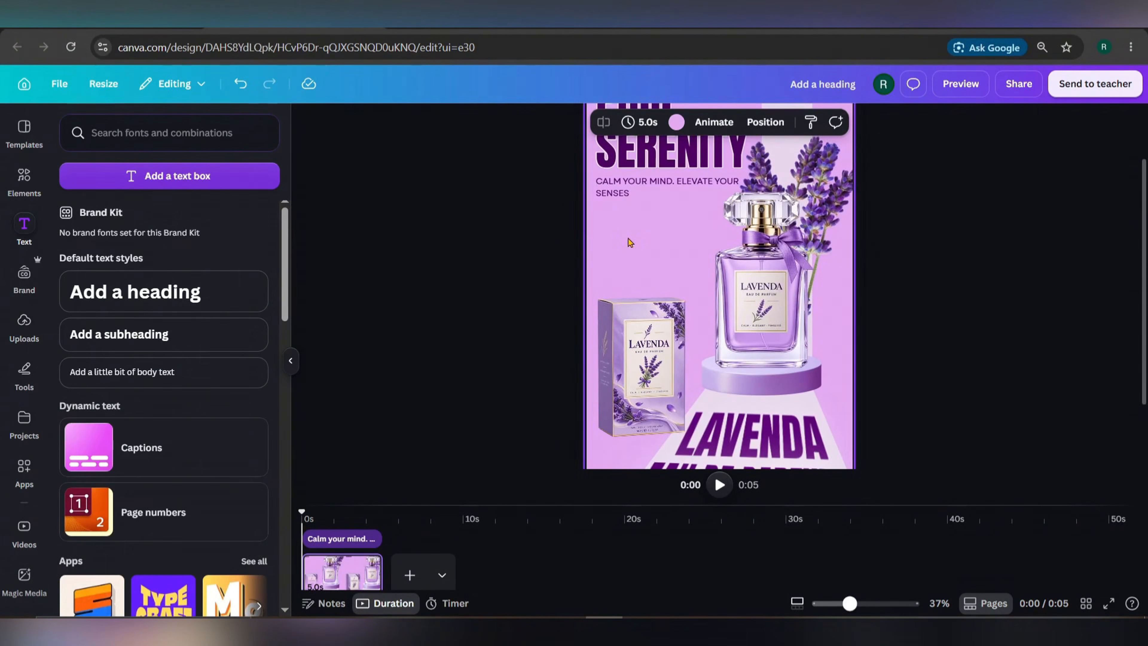
Step: Add the leafy lavender sprig from the recently used elements to the page
click(24, 178)
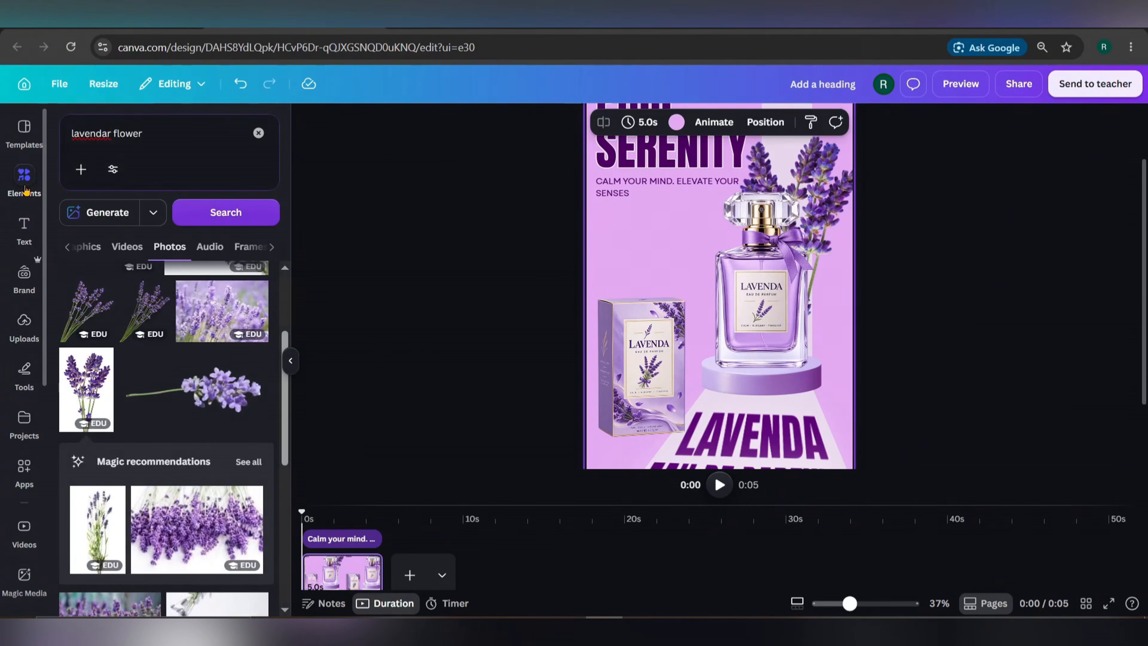
click(258, 133)
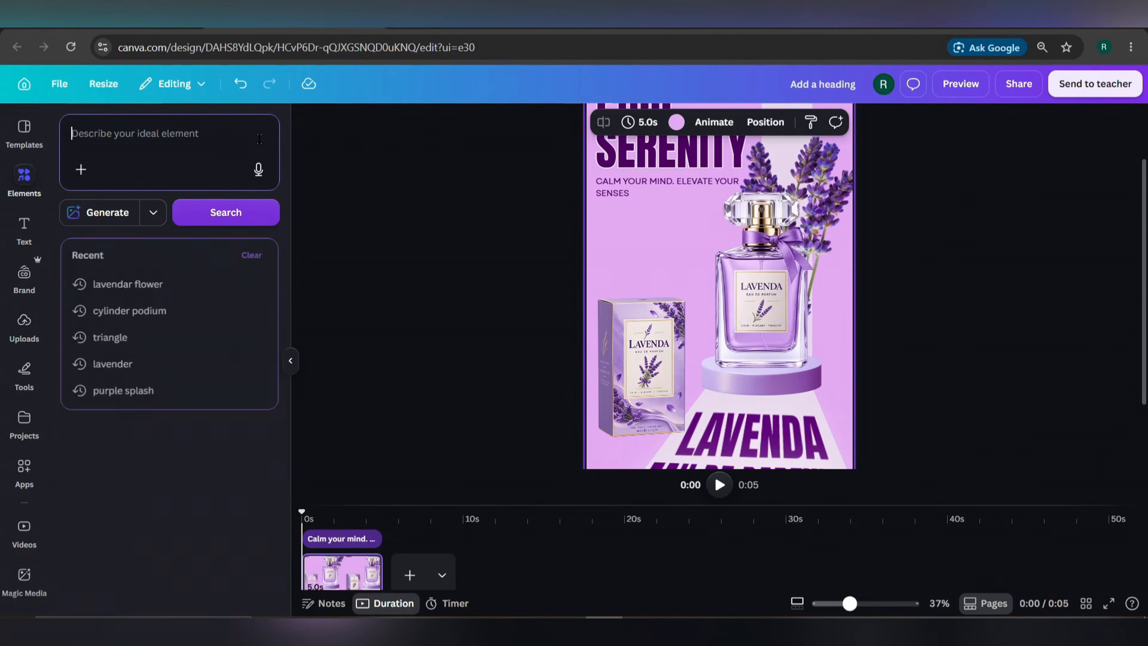
click(254, 207)
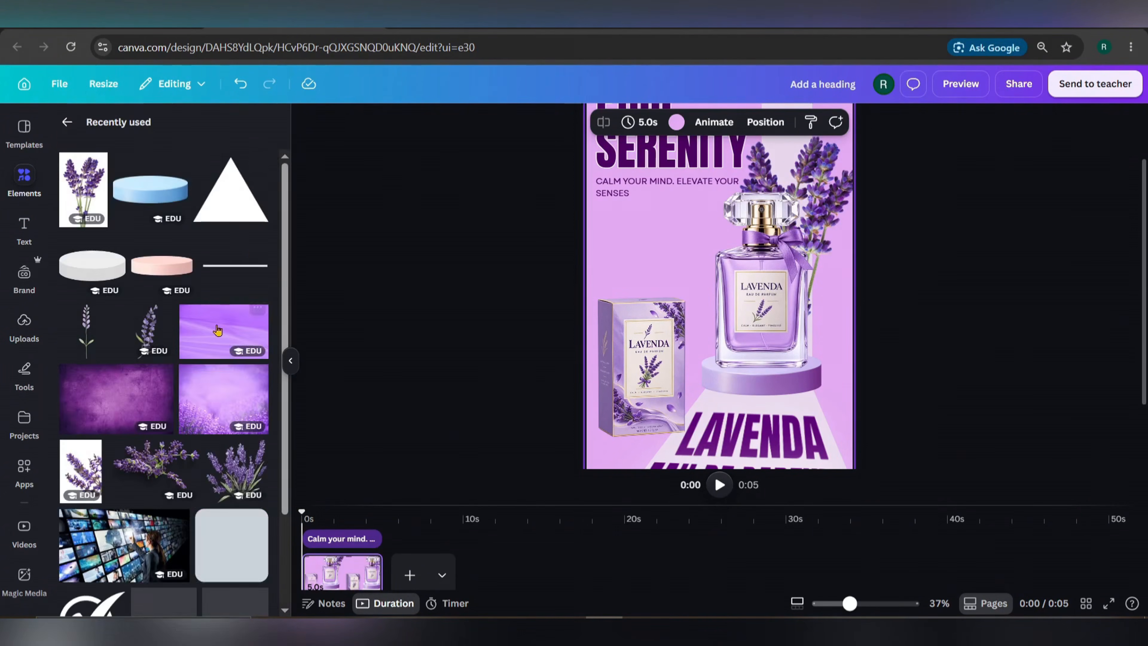
click(152, 333)
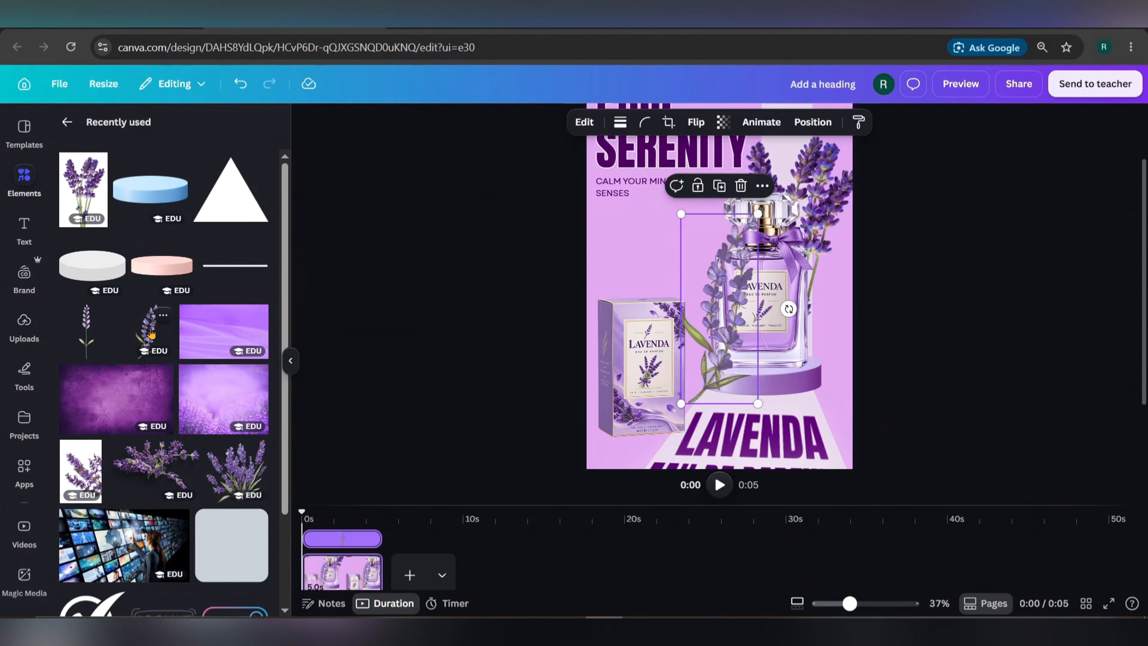
click(291, 364)
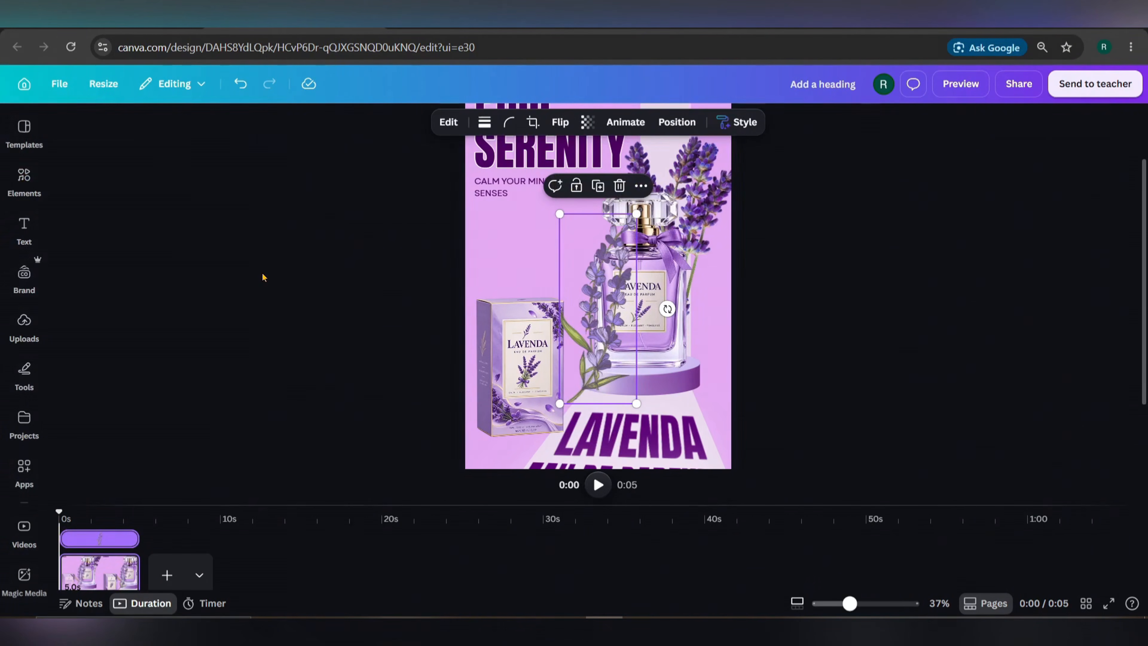
Step: Rotate the lavender sprig to 90°, shrink it and place it below the subheading, fine-tuning its tilt
drag(667, 309, 598, 393)
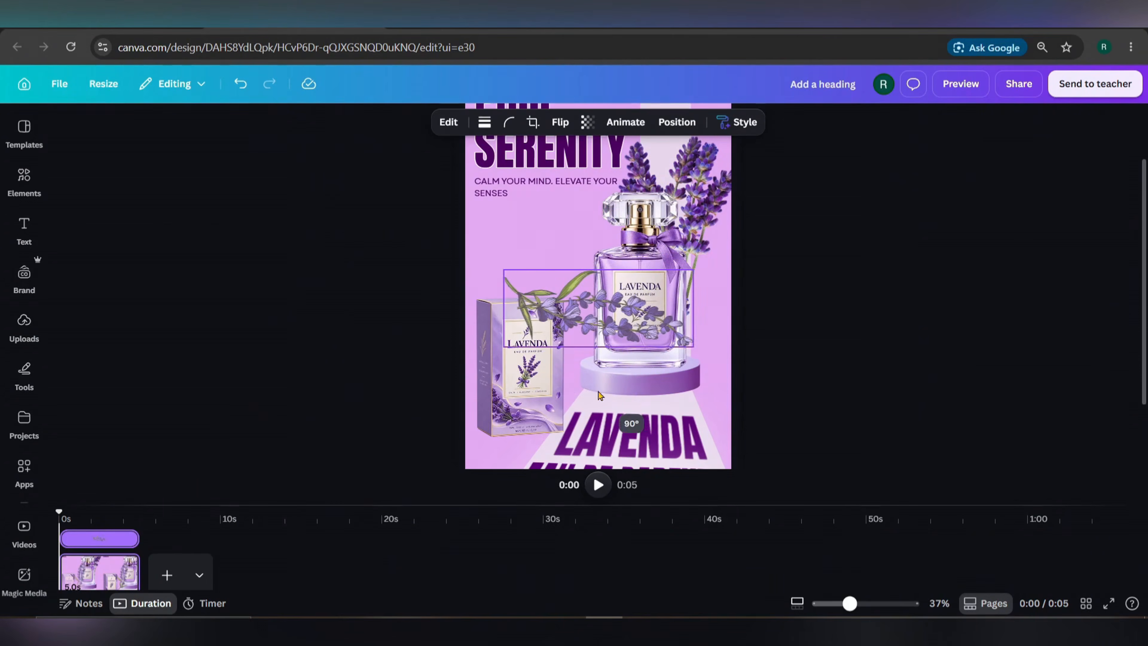
drag(692, 348, 540, 210)
scroll(538, 262, up, 3)
scroll(510, 337, up, 3)
click(502, 373)
drag(510, 333, 509, 338)
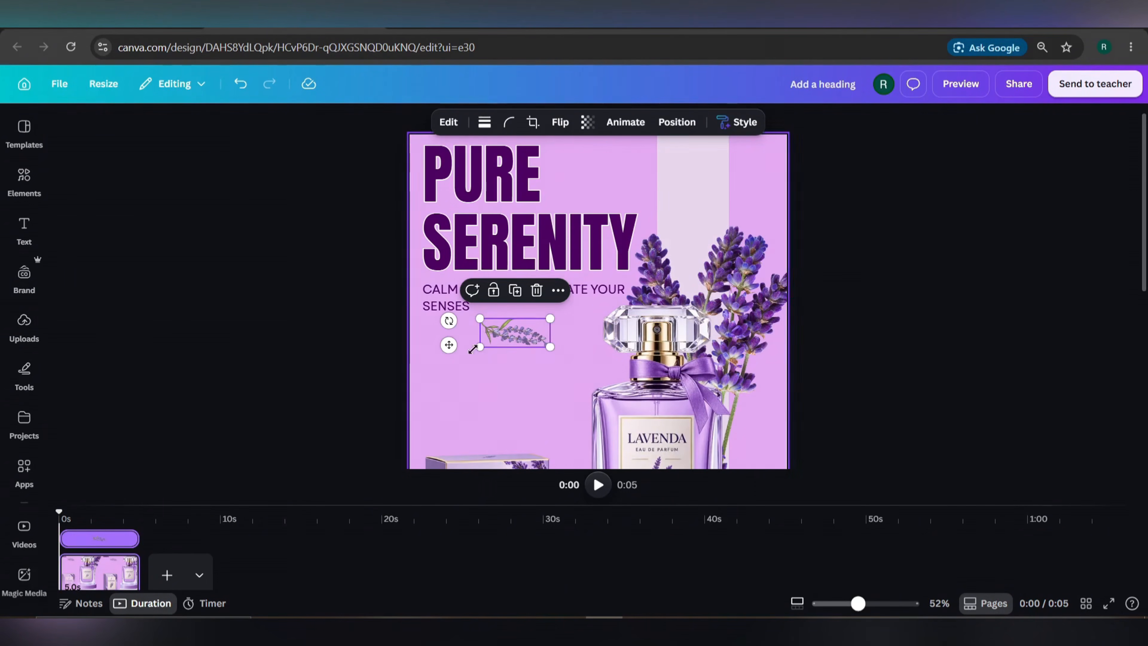
drag(447, 320, 452, 339)
click(485, 387)
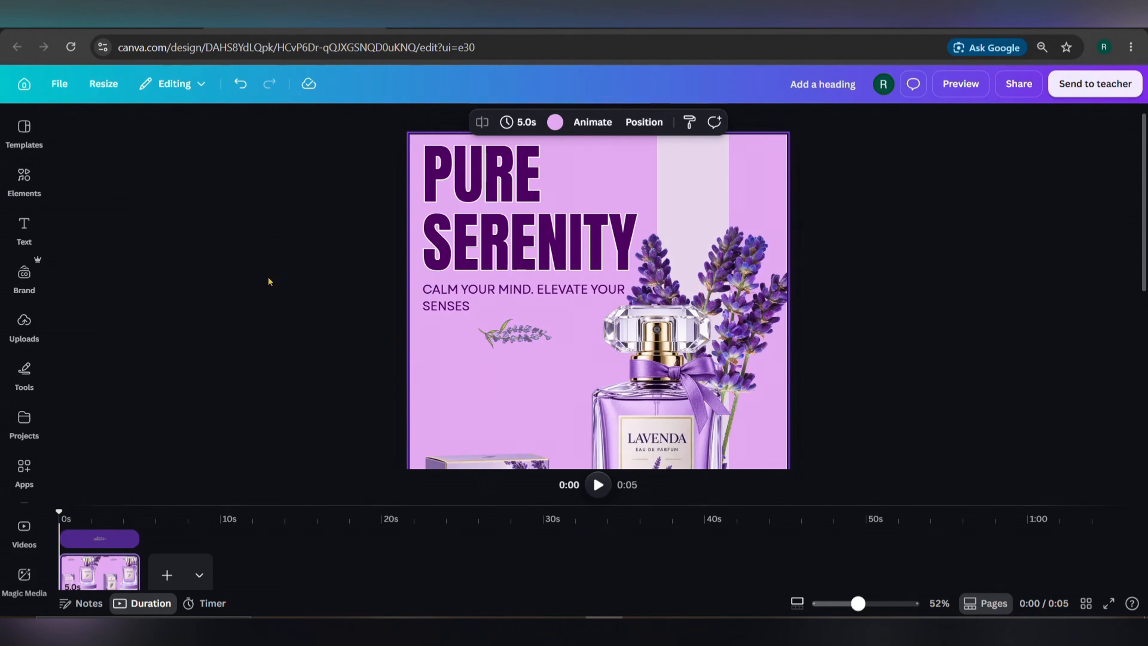
Step: Search the elements for "LINE" and add the plain solid line shape to the page
click(24, 179)
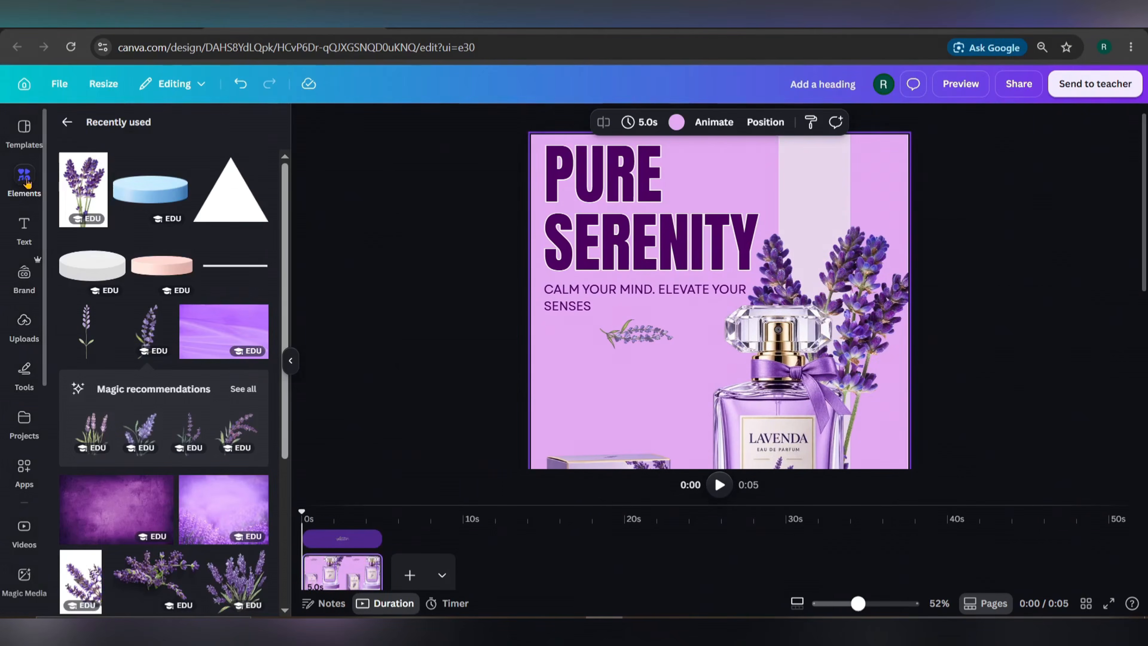
click(67, 122)
click(155, 142)
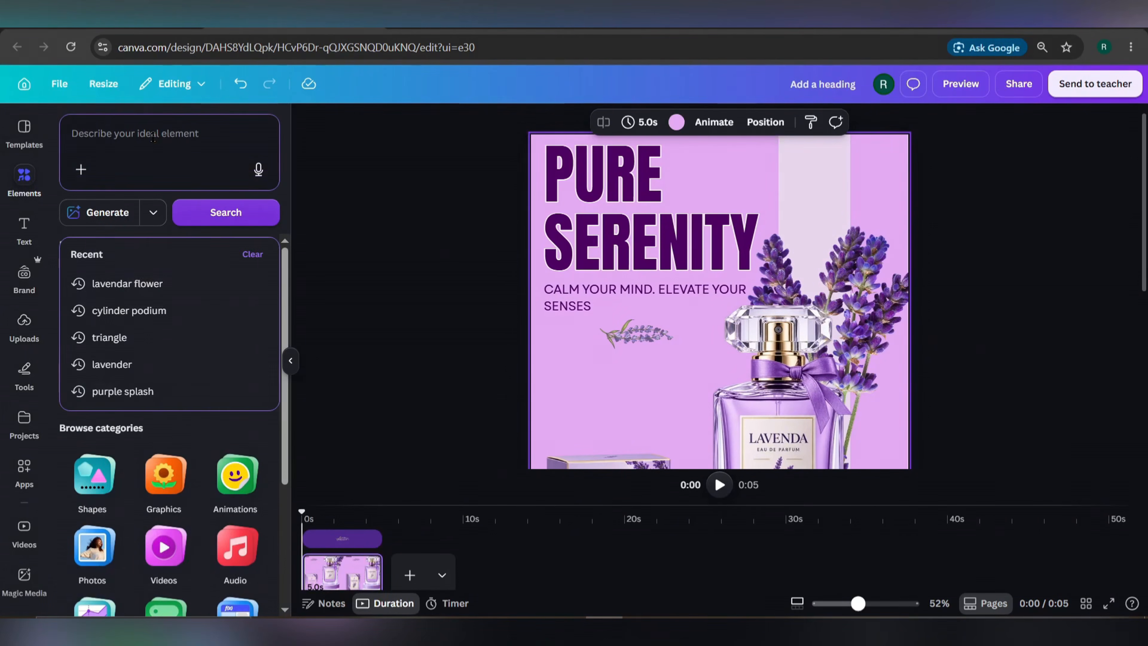
text(LINE)
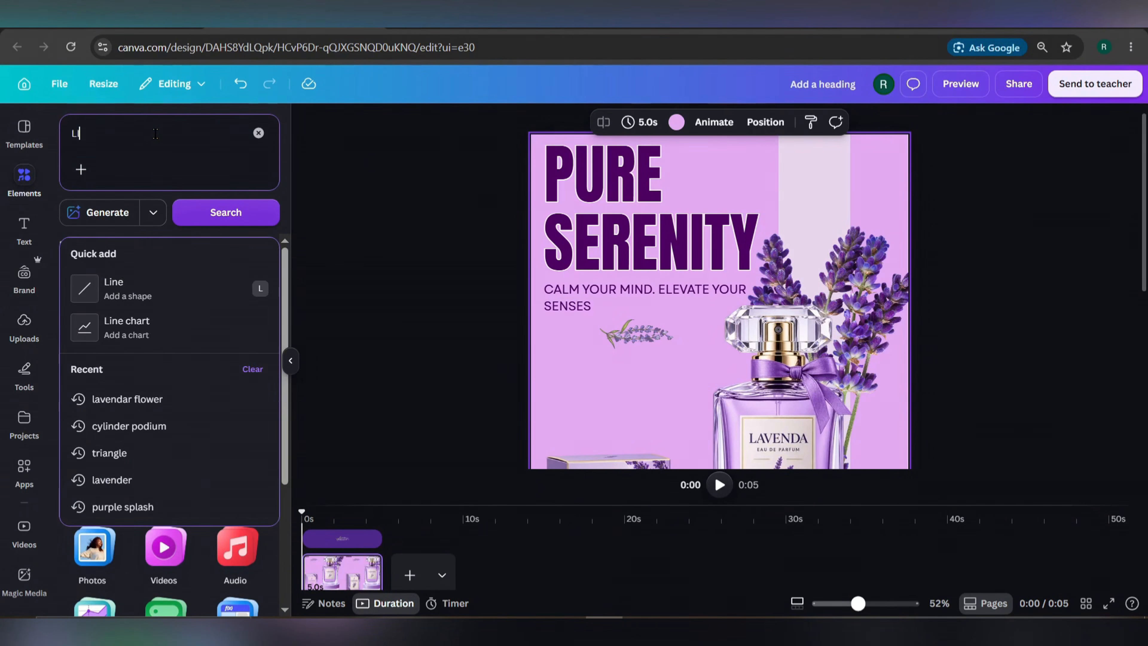
key(Return)
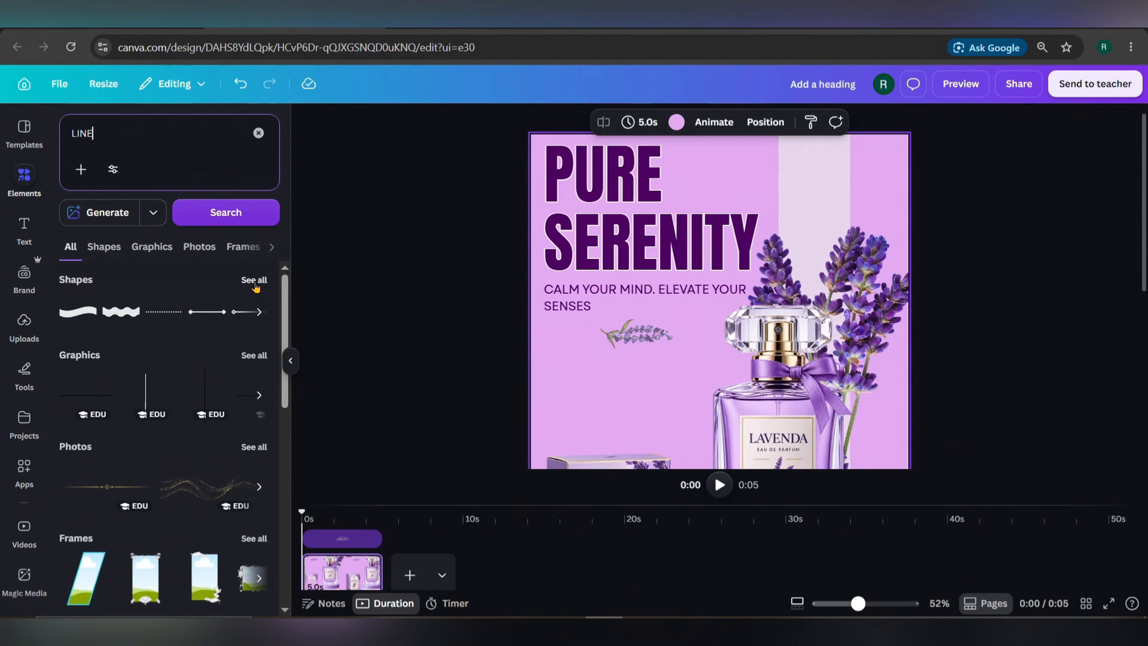
click(104, 246)
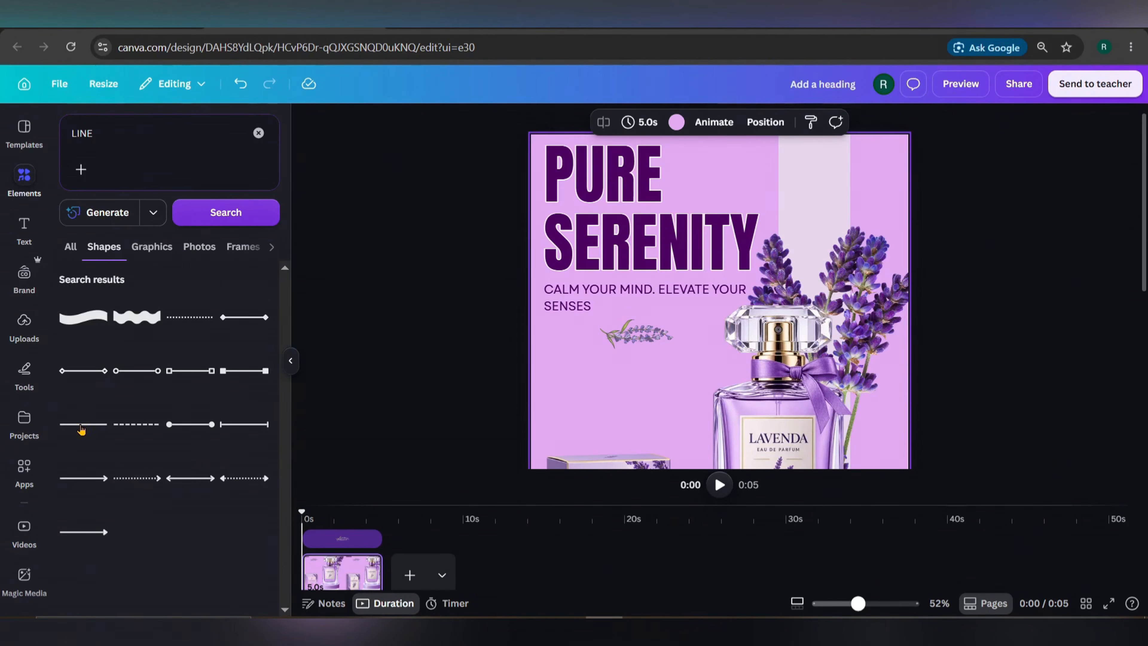
click(80, 425)
Step: Shorten the line and place it beside the lavender sprig, with a matching line on the sprig's other side
click(433, 366)
scroll(543, 339, down, 3)
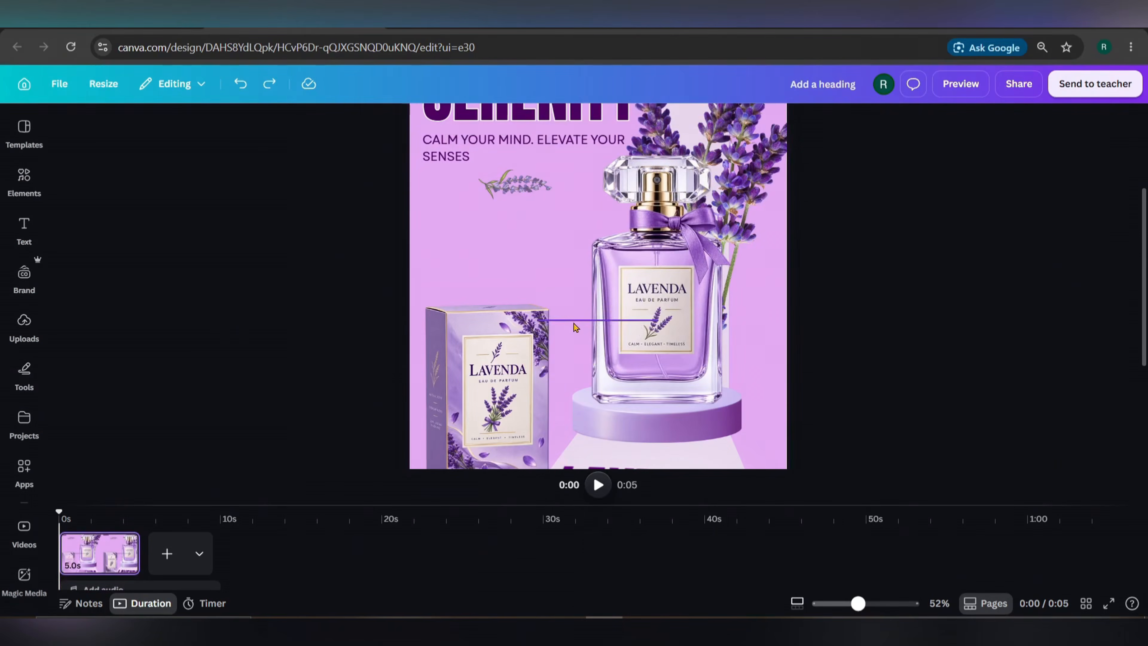
click(574, 322)
drag(606, 321, 519, 319)
drag(451, 315, 461, 314)
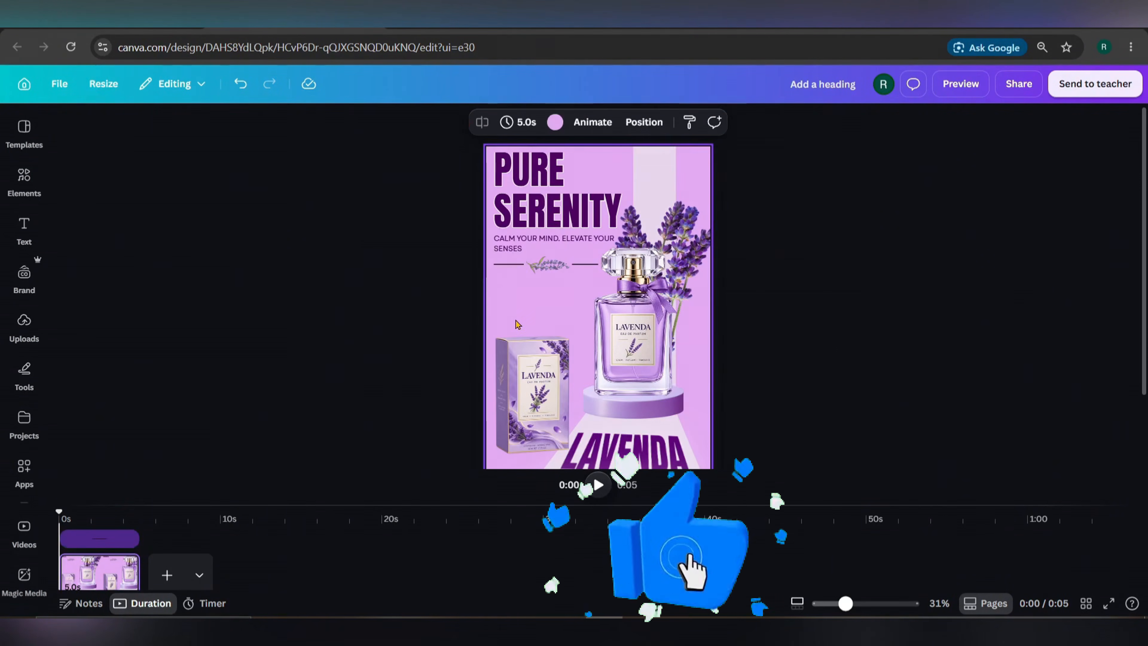
Step: Recolor the divider line with the design's dark purple and apply the change to all black elements on the page
click(511, 266)
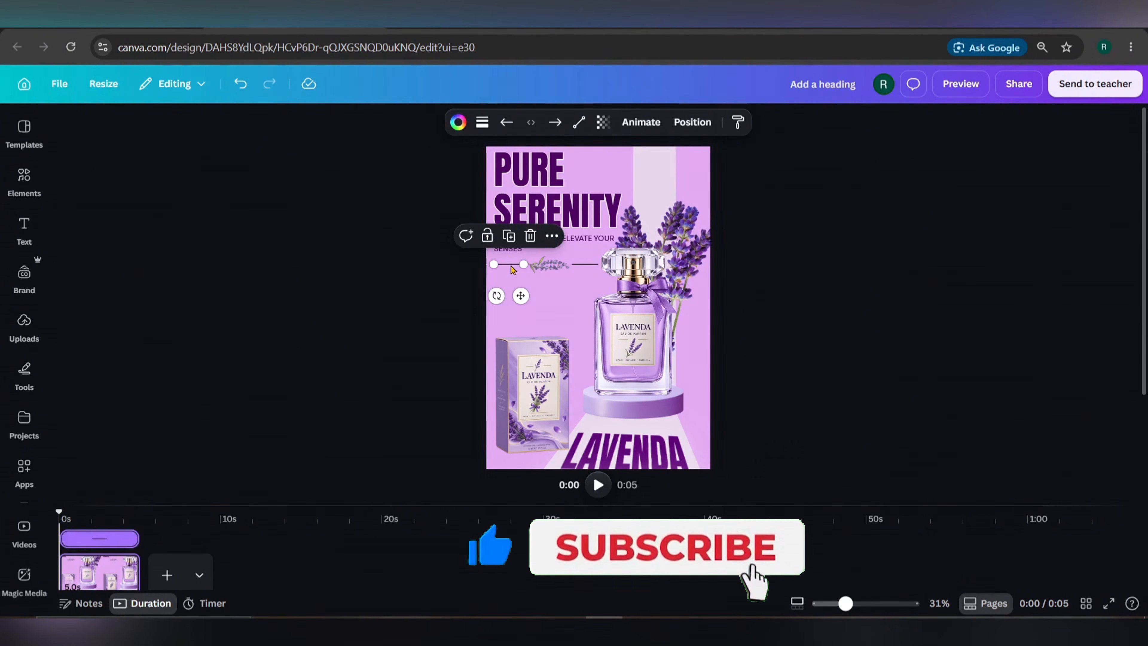
click(458, 122)
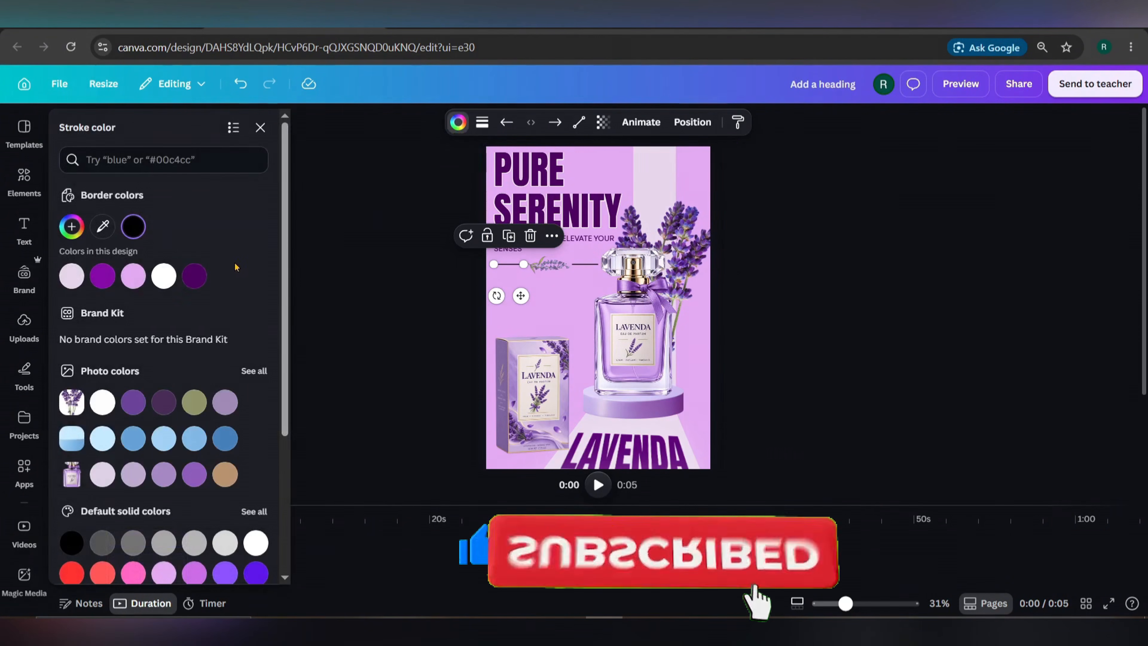
click(195, 276)
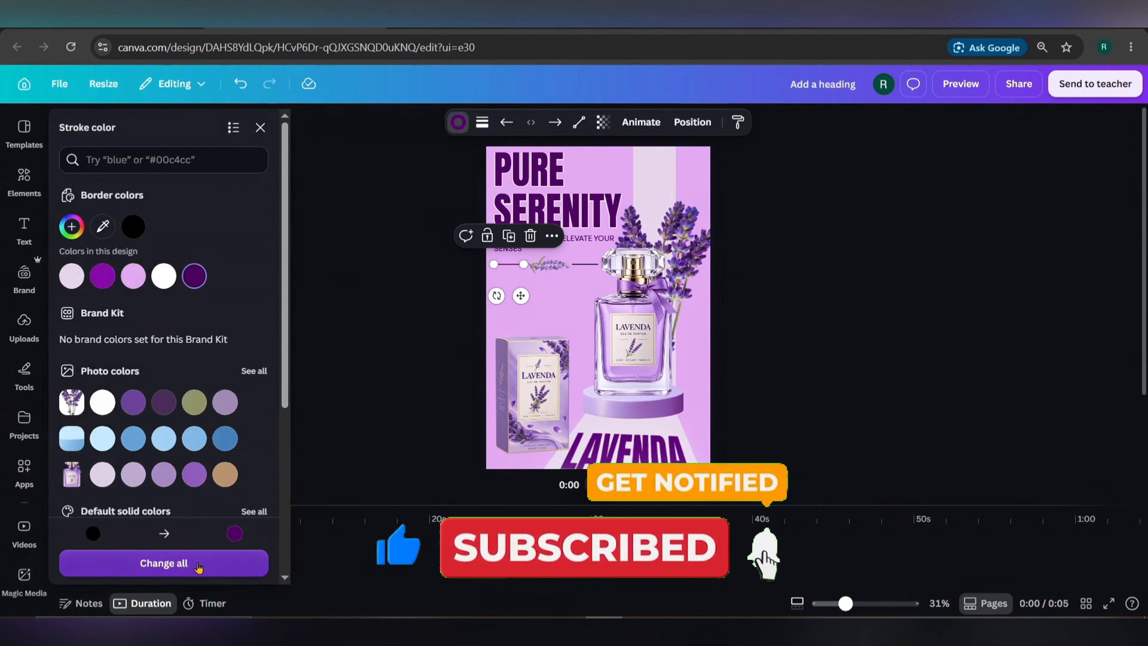
click(163, 562)
click(565, 283)
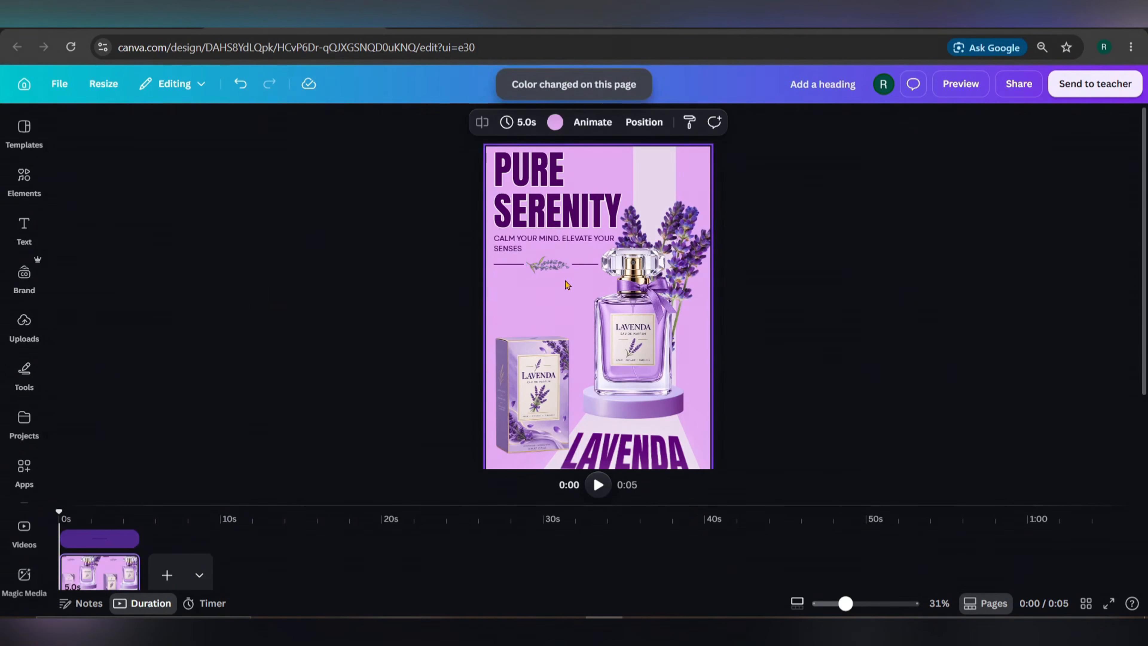
Step: Add body text below the sprig divider reading "Lavenda Eau de Parfum a soothing blend of lavender, floral notes, and soft musk for timeless elegance."
click(23, 236)
click(217, 372)
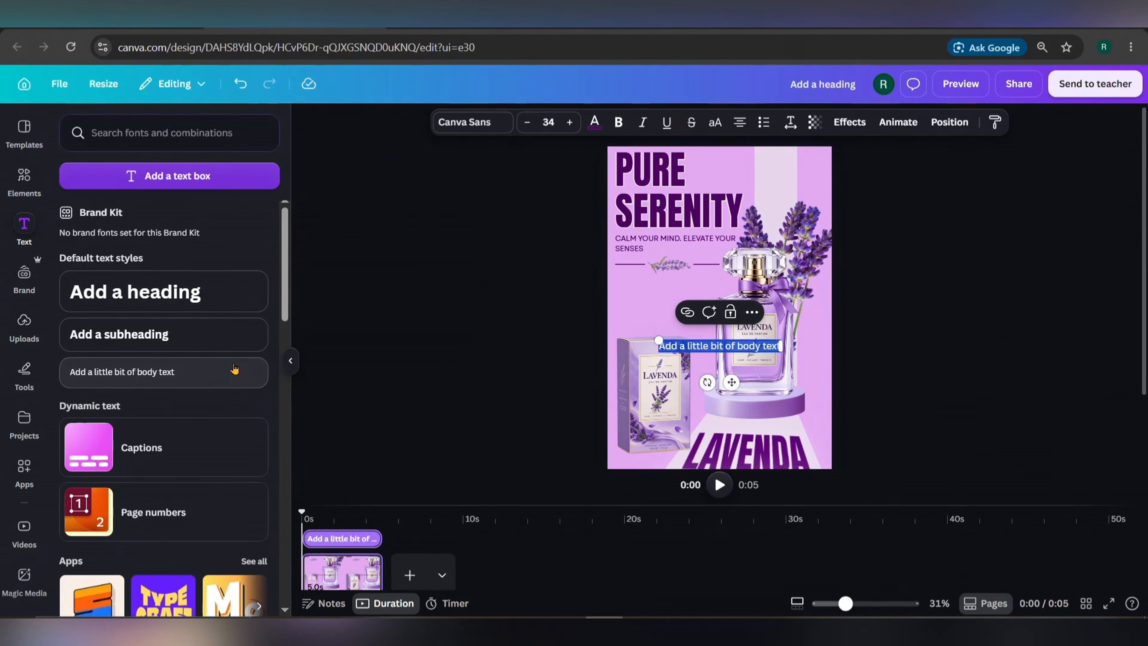
click(291, 361)
drag(571, 350, 535, 298)
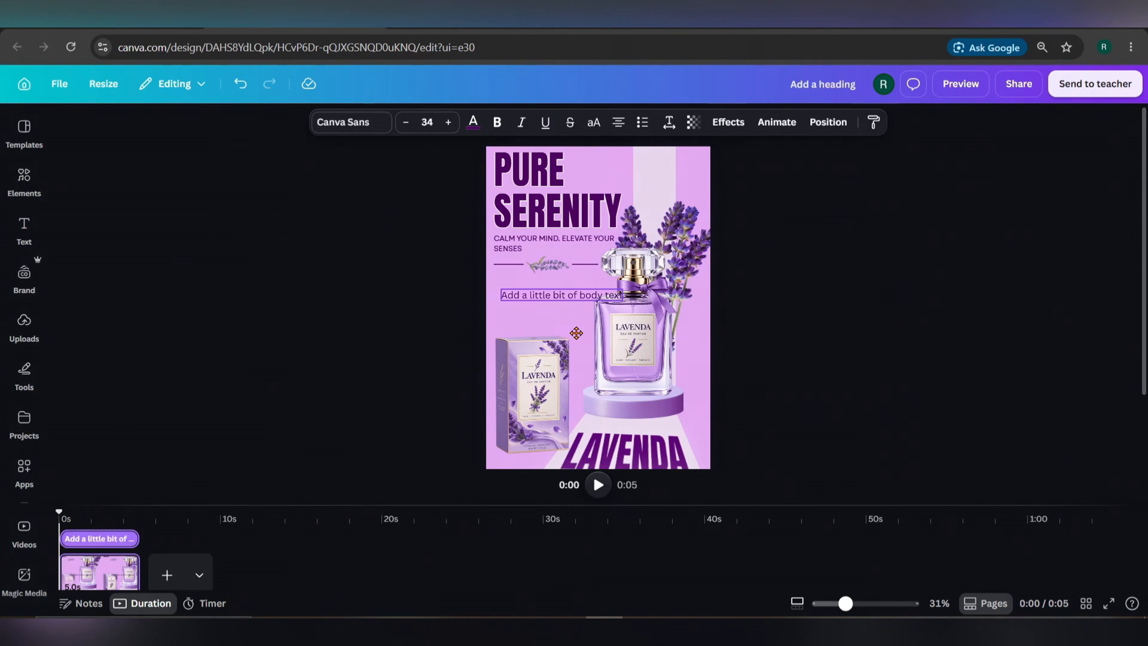
double_click(534, 296)
text(Lavenda Eau de Parfum a soothing blend of lavender, floral notes, and soft musk for timeless elegance.)
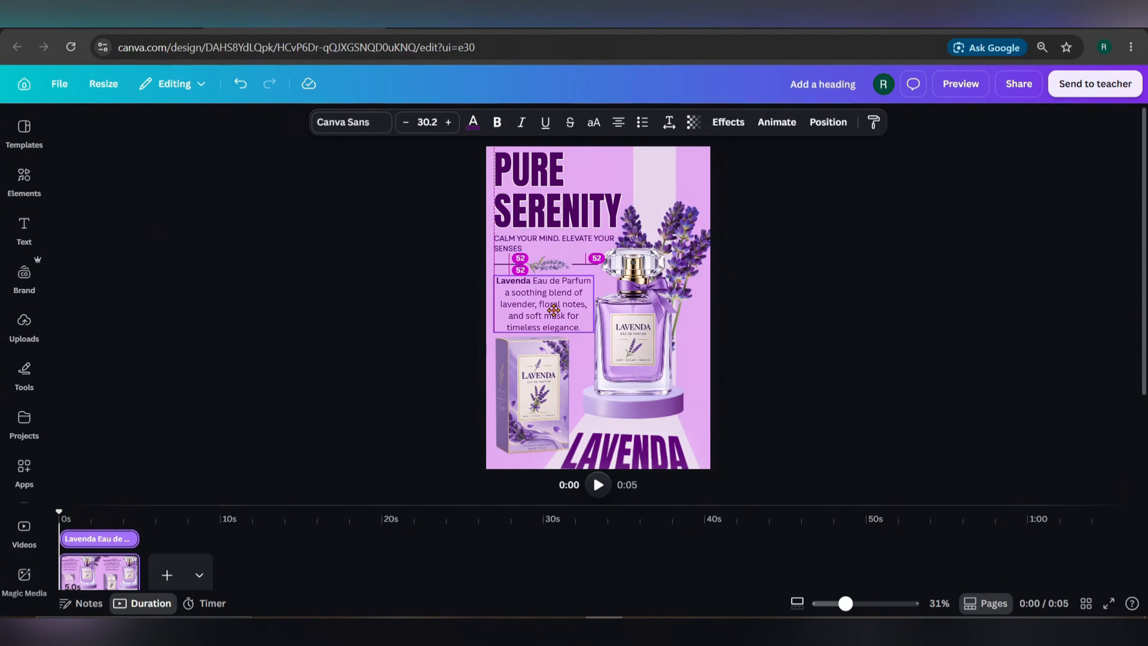
Step: Left-align the description paragraph between the divider and the perfume box, and nudge the box slightly down
drag(547, 308, 545, 338)
click(626, 112)
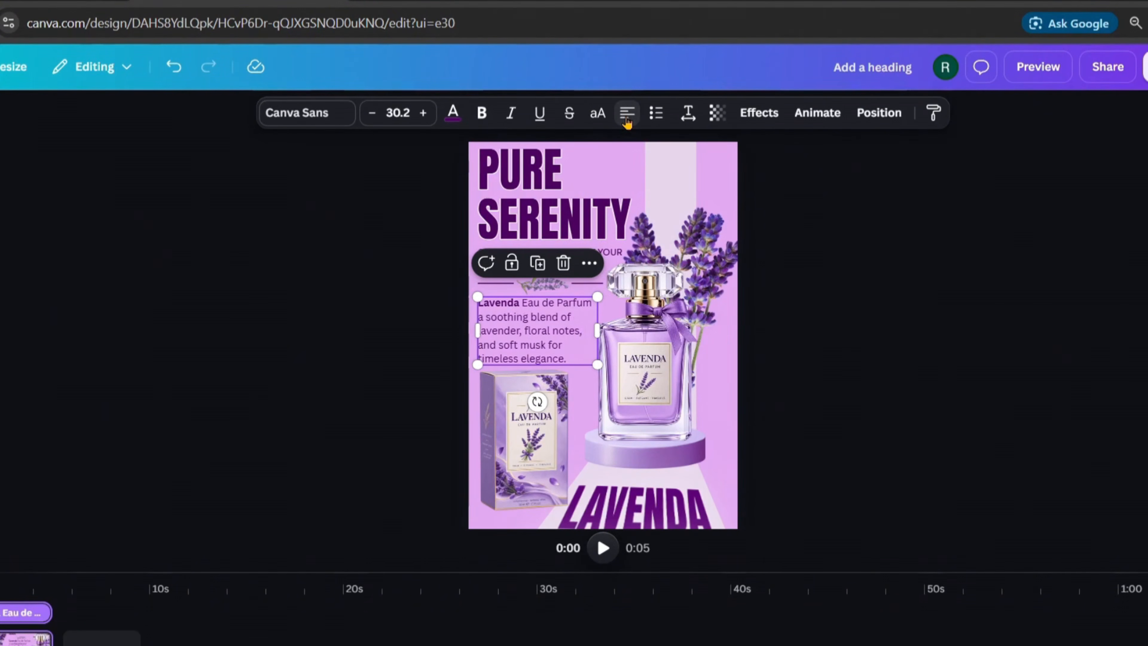
click(757, 308)
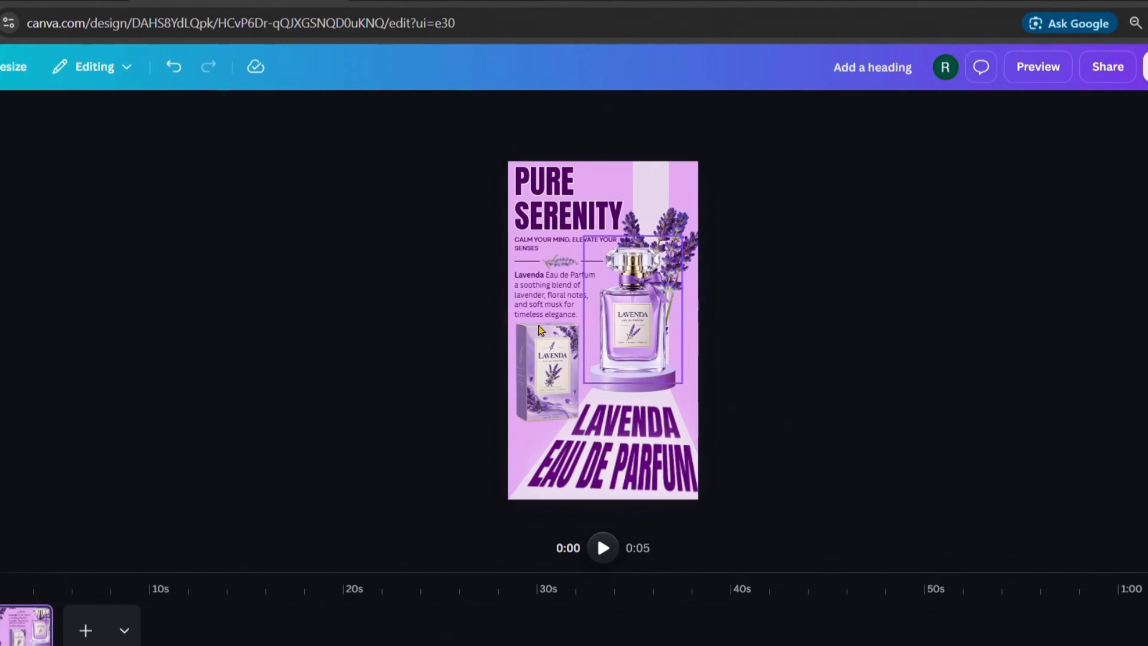
drag(546, 362, 541, 368)
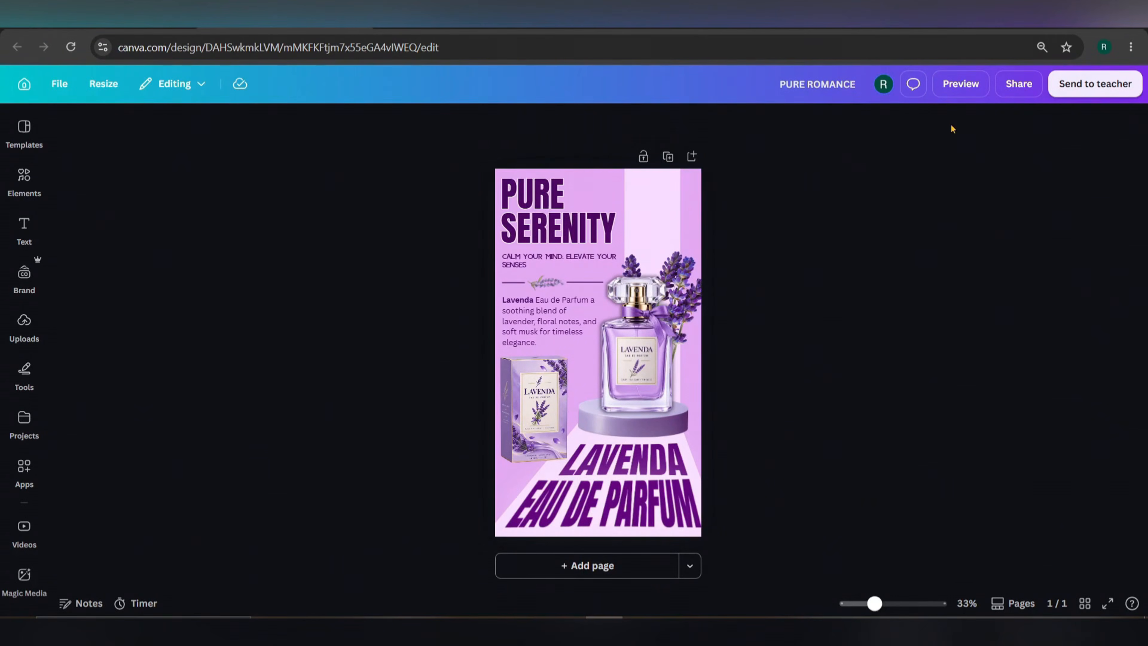
Step: Download the finished PURE ROMANCE poster as a PNG file
click(1017, 85)
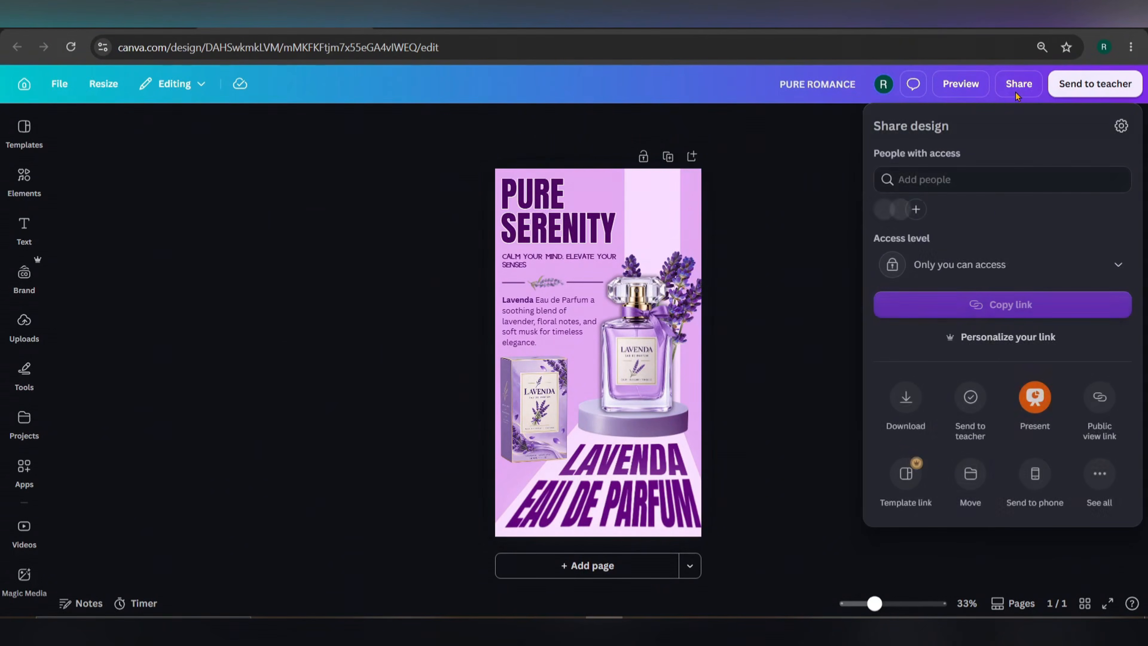
click(911, 410)
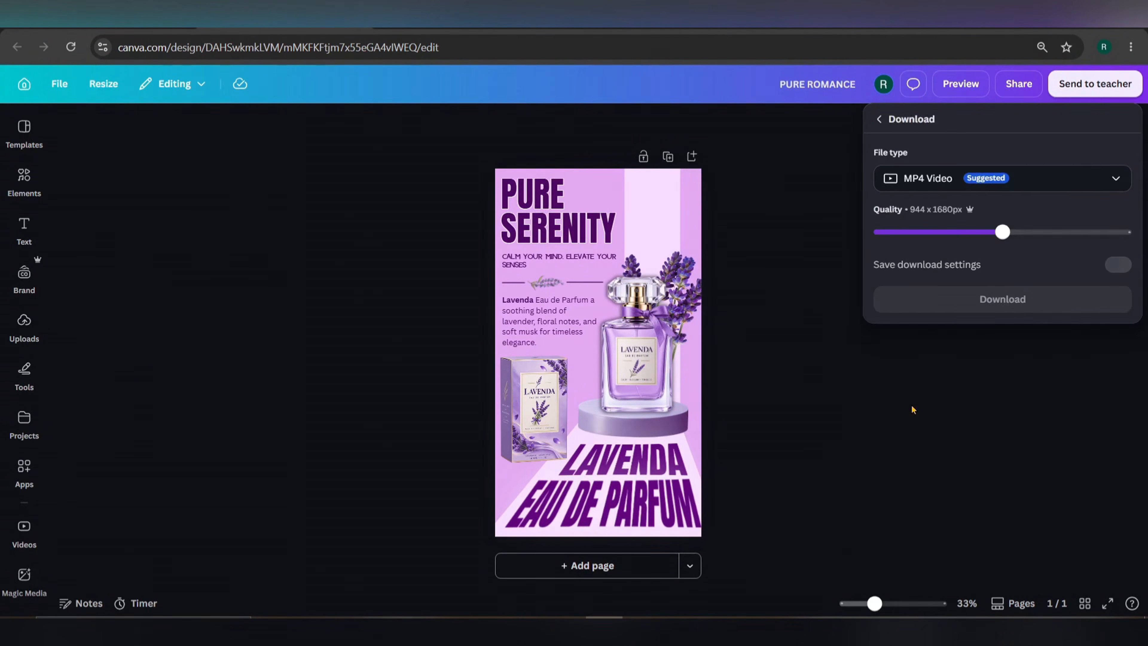
click(1042, 189)
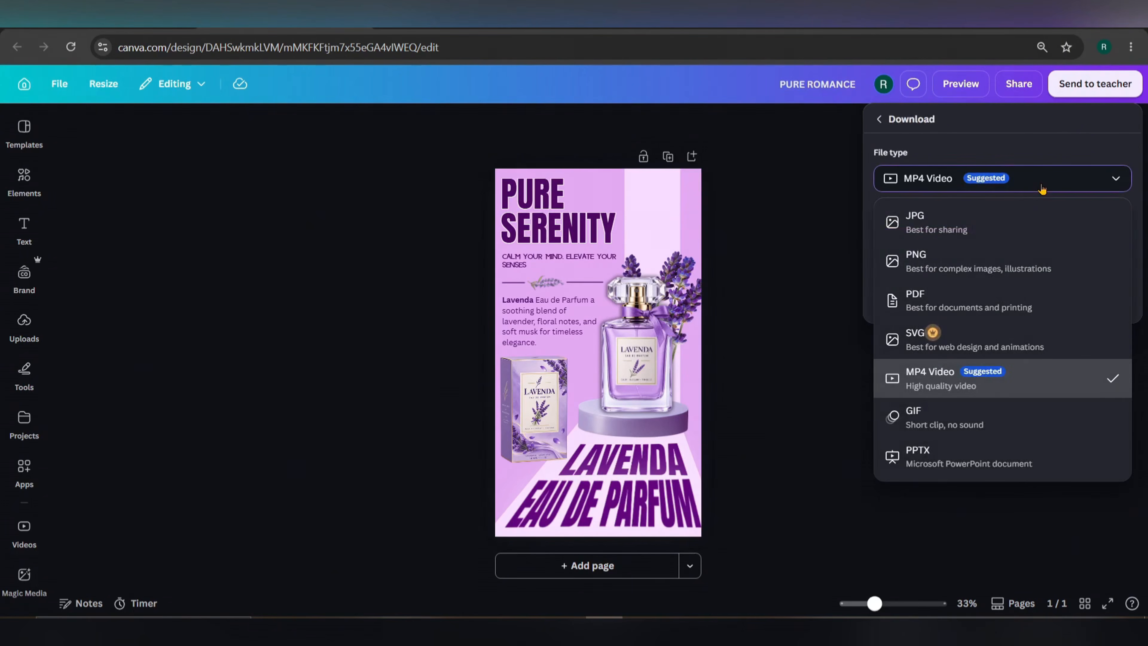
click(954, 270)
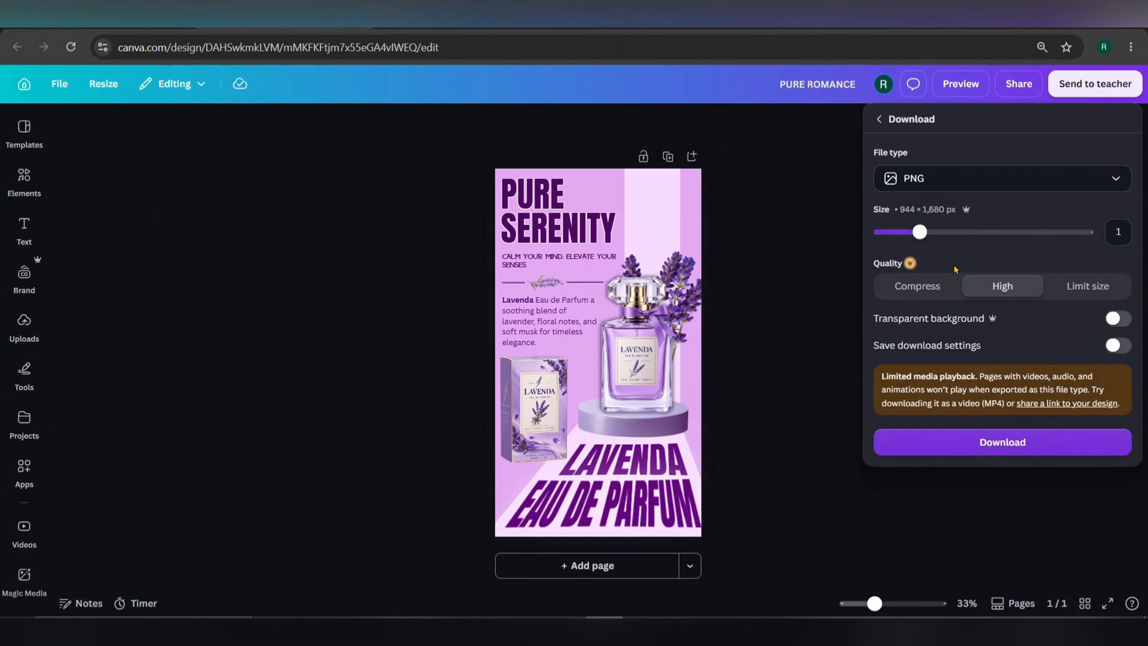
click(1029, 446)
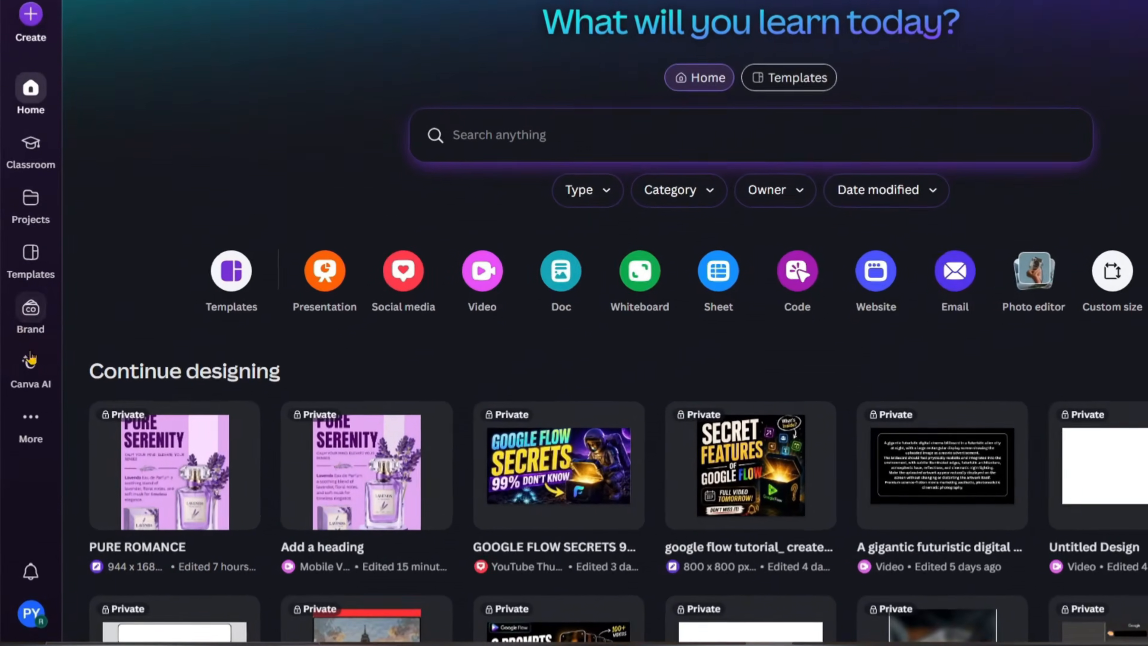
Step: Go from the home page to the Dream Lab AI image generator
click(31, 359)
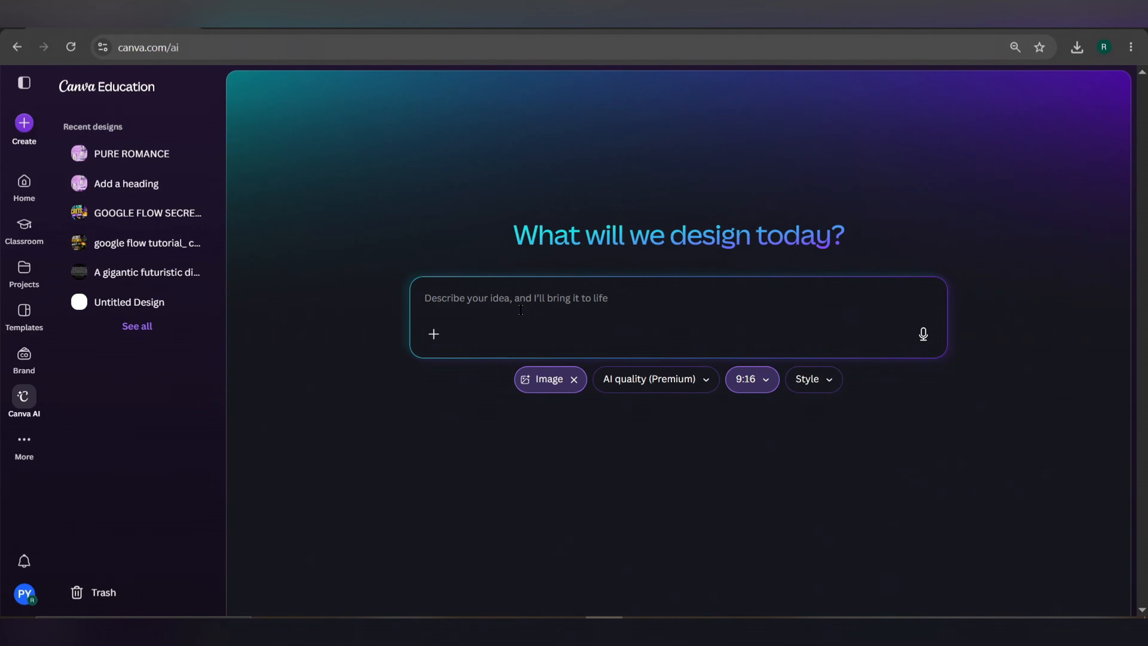
click(24, 439)
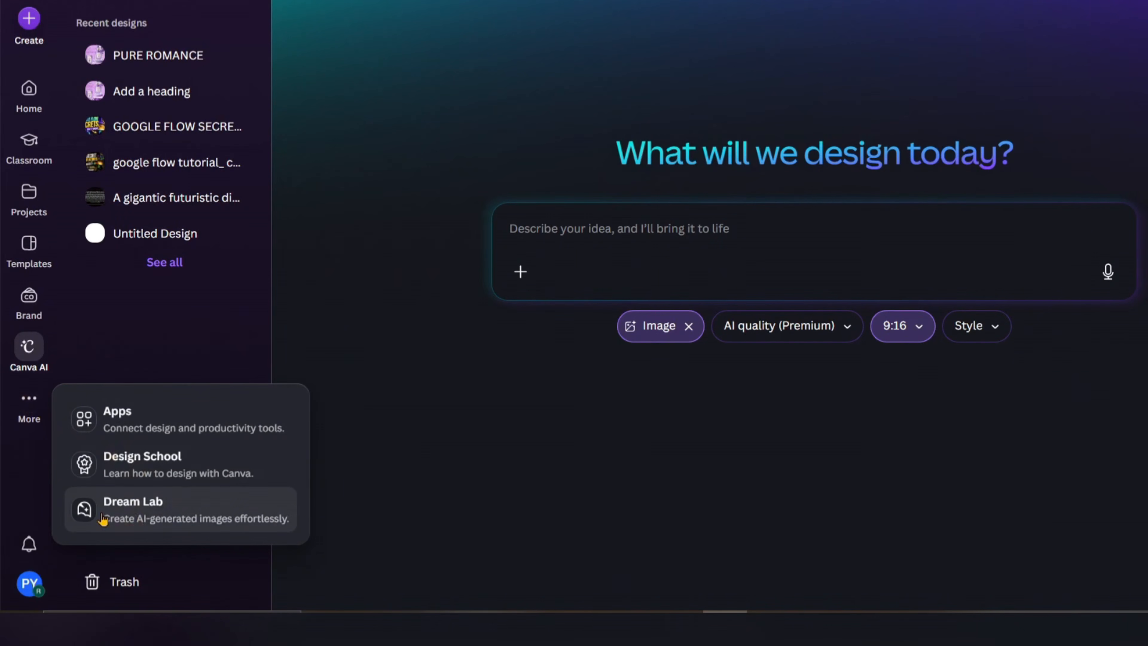
click(162, 514)
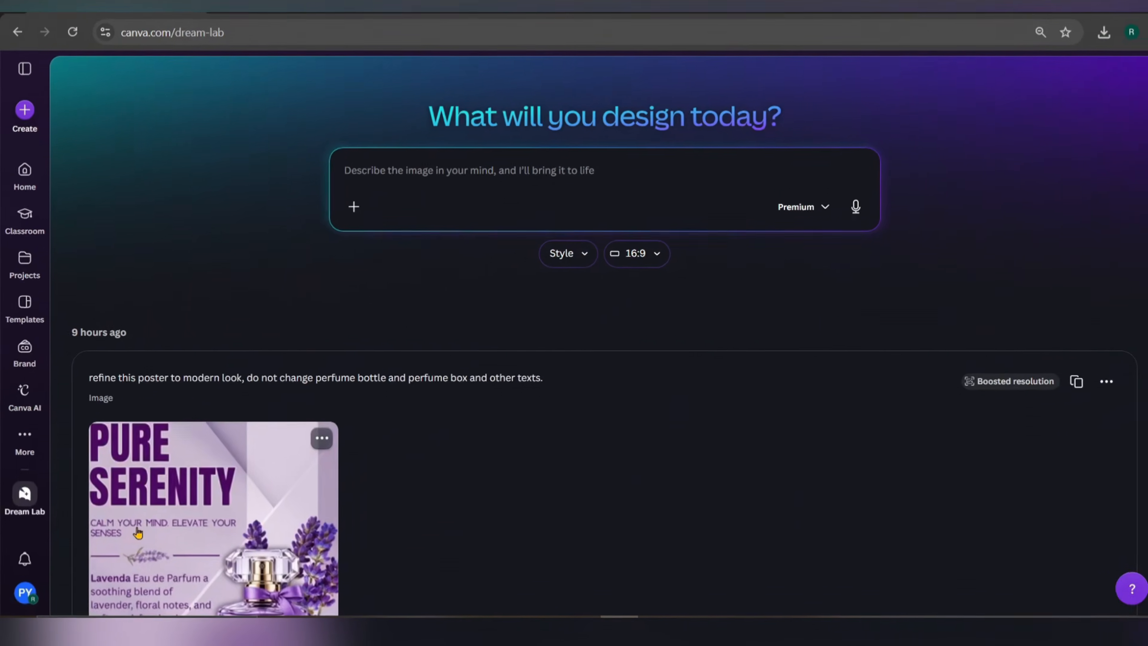
Step: Enter the prompt "refine this poster to modern look, do not change perfume bottle and perfume box and other texts." and attach PURE ROMANCE (1).png
click(267, 385)
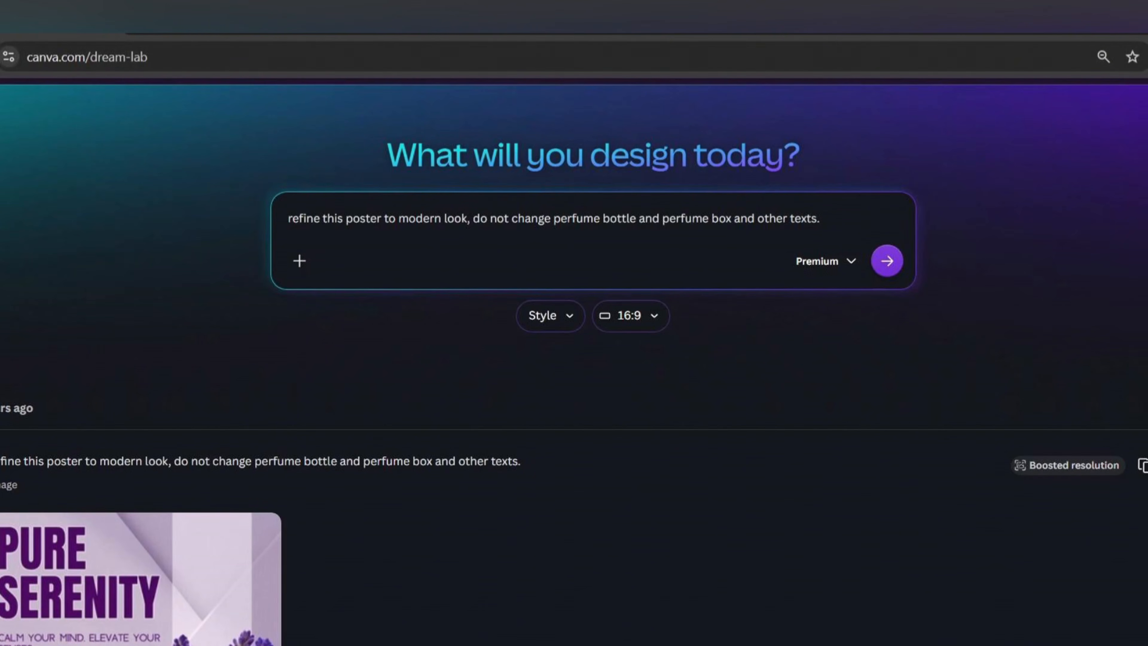
click(1063, 57)
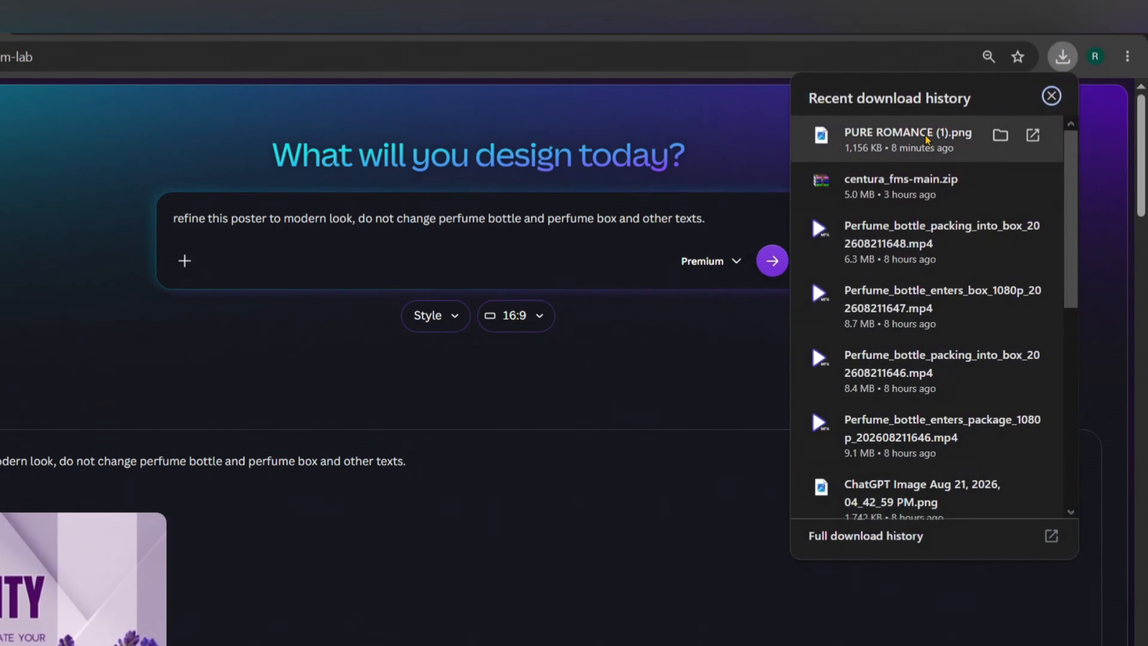
drag(899, 136, 466, 220)
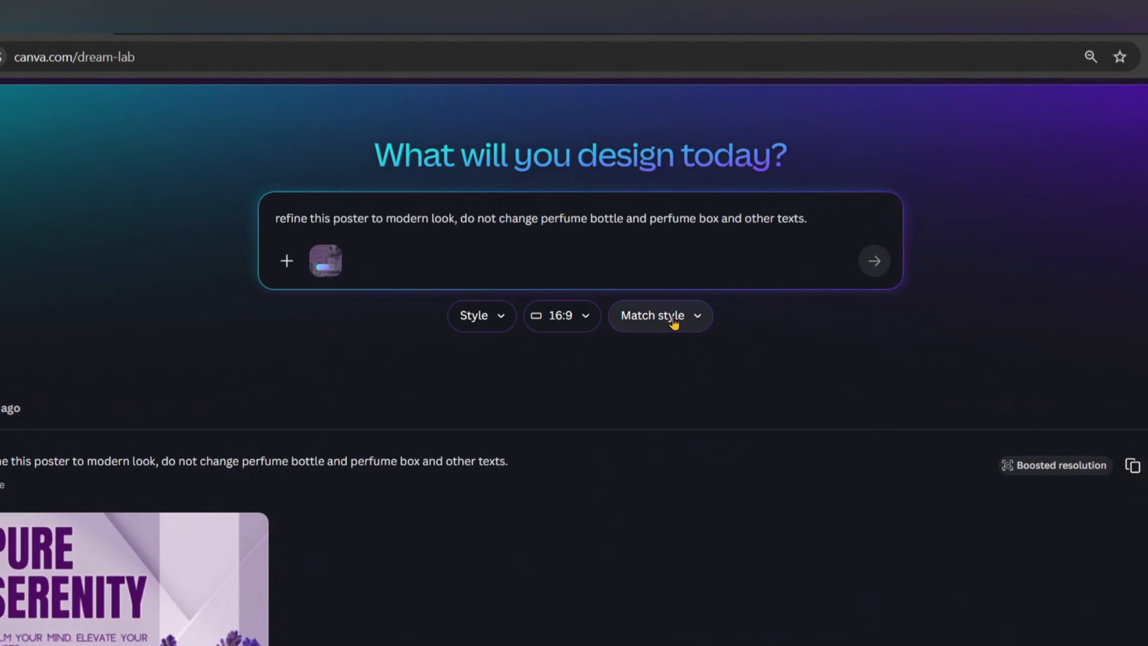
Step: Set the attached poster to Edit image with a 9:16 aspect ratio, generate the refined version and view the result
click(679, 324)
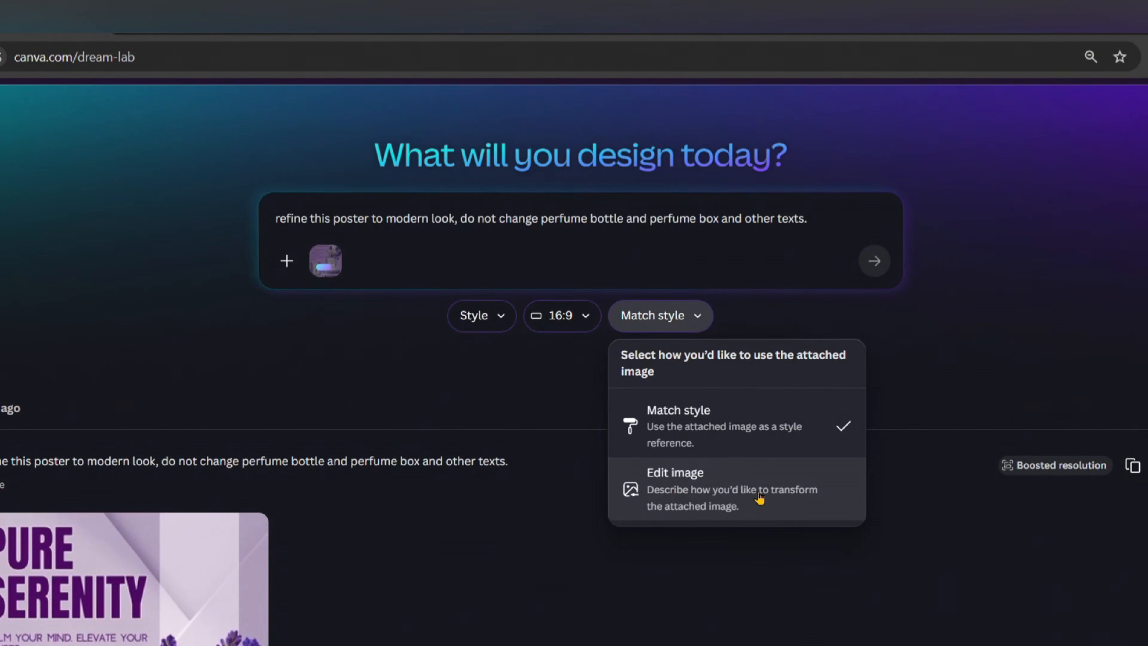
click(740, 500)
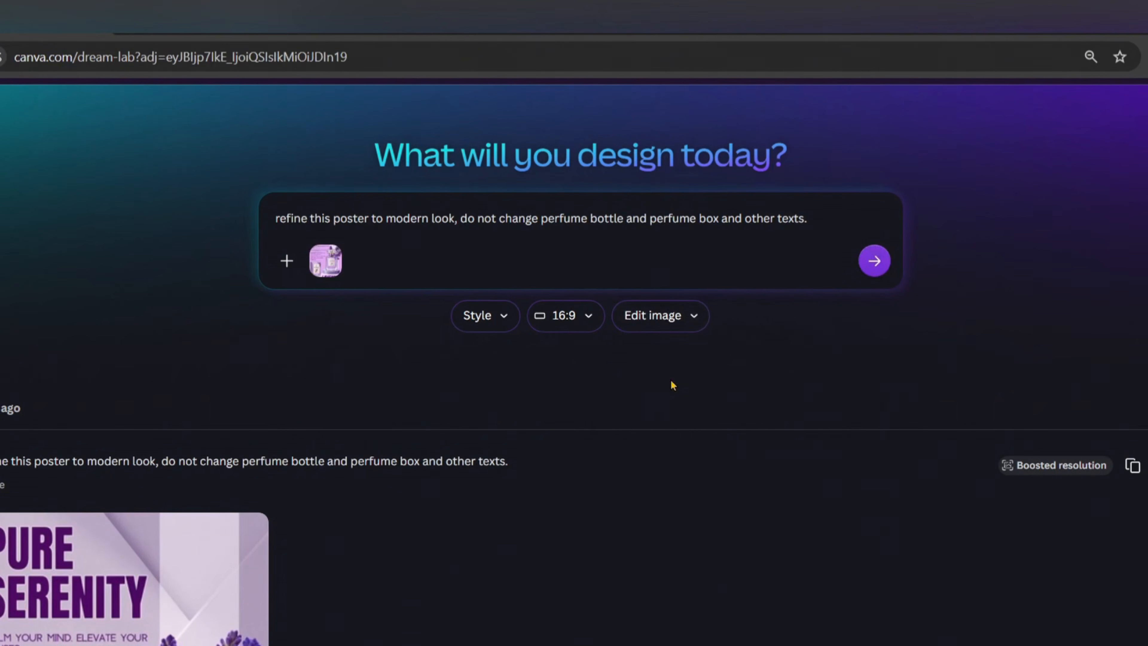
click(587, 326)
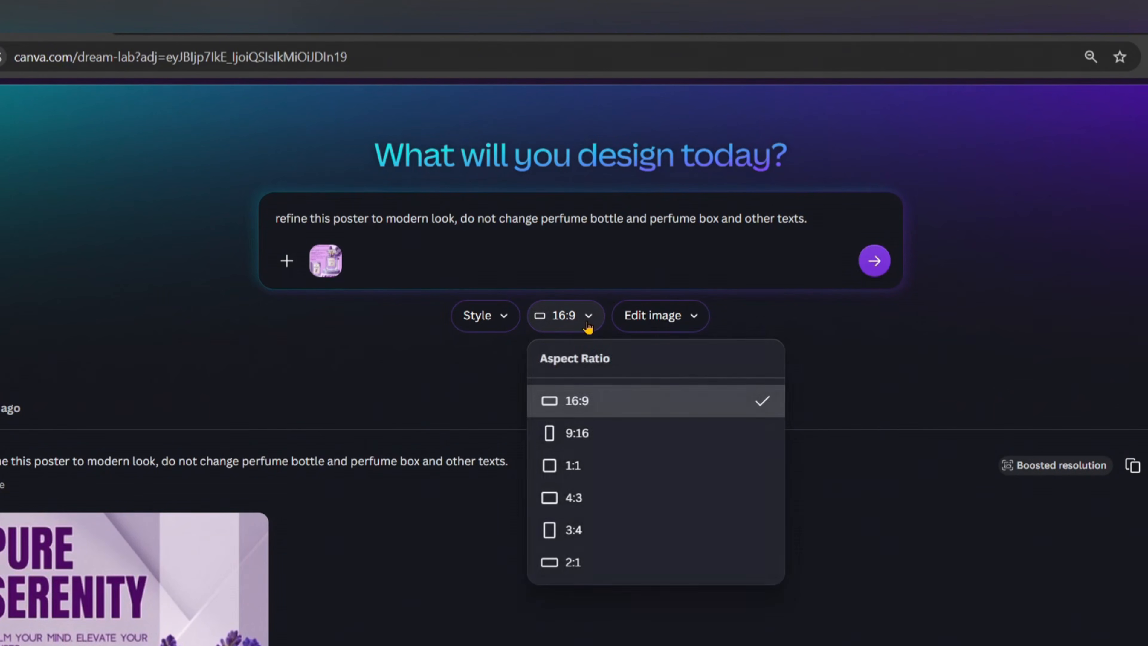
click(575, 434)
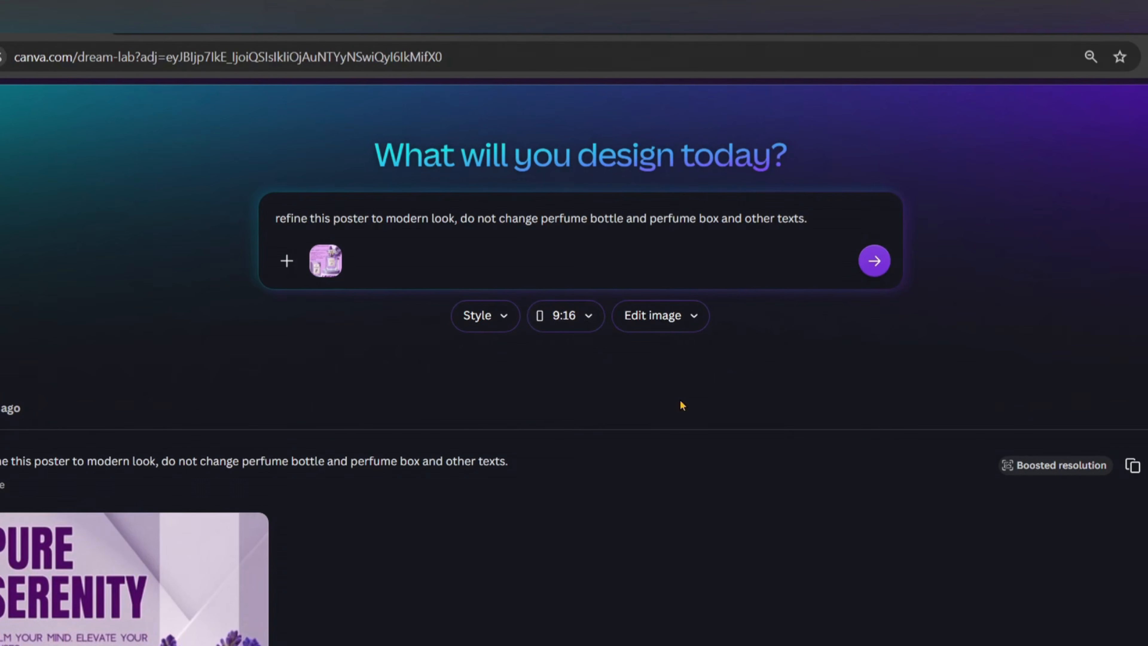
click(875, 261)
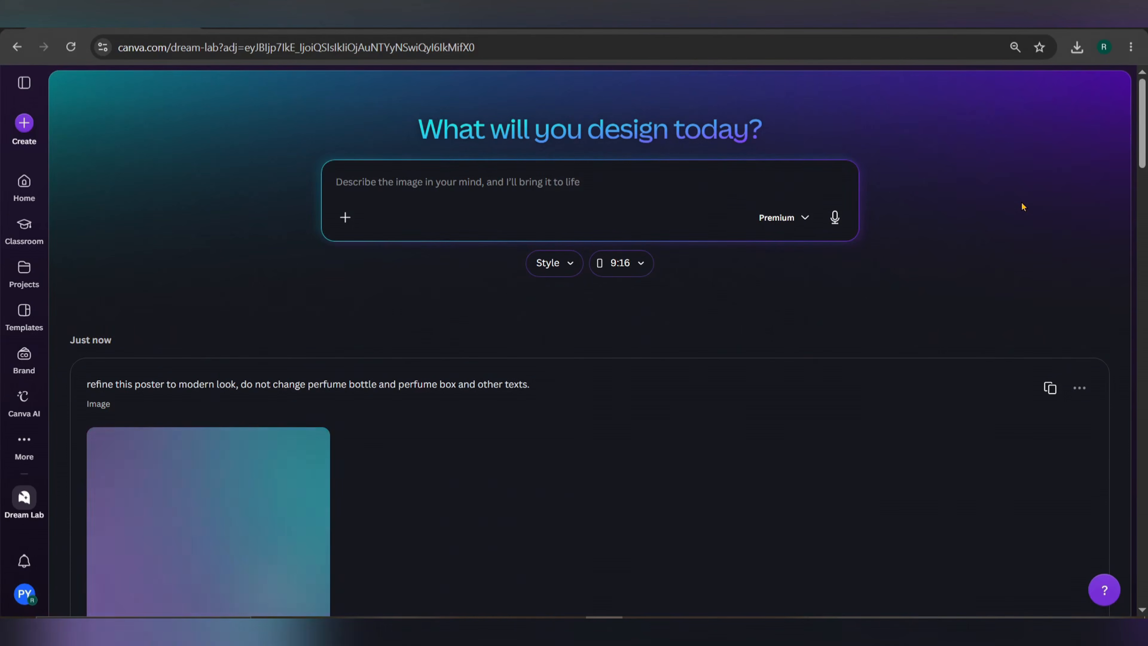
scroll(551, 384, down, 1)
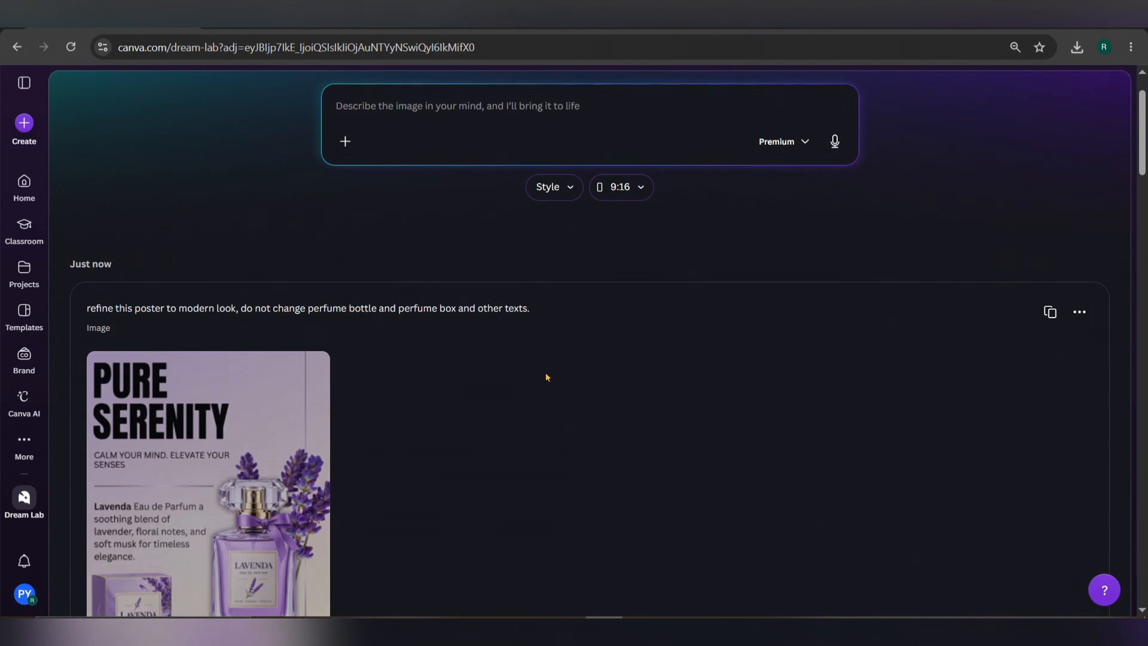
scroll(546, 376, down, 3)
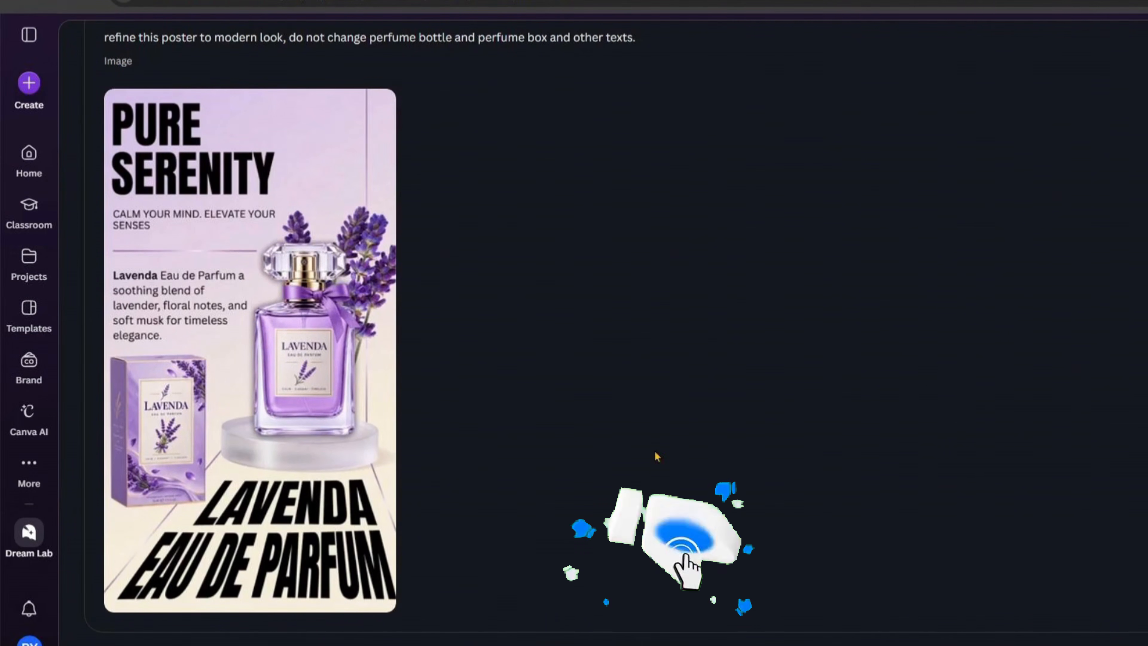
Step: Compare the newly refined Lavenda poster with the earlier refined version in the Dream Lab results
scroll(555, 457, up, 4)
scroll(555, 457, up, 4)
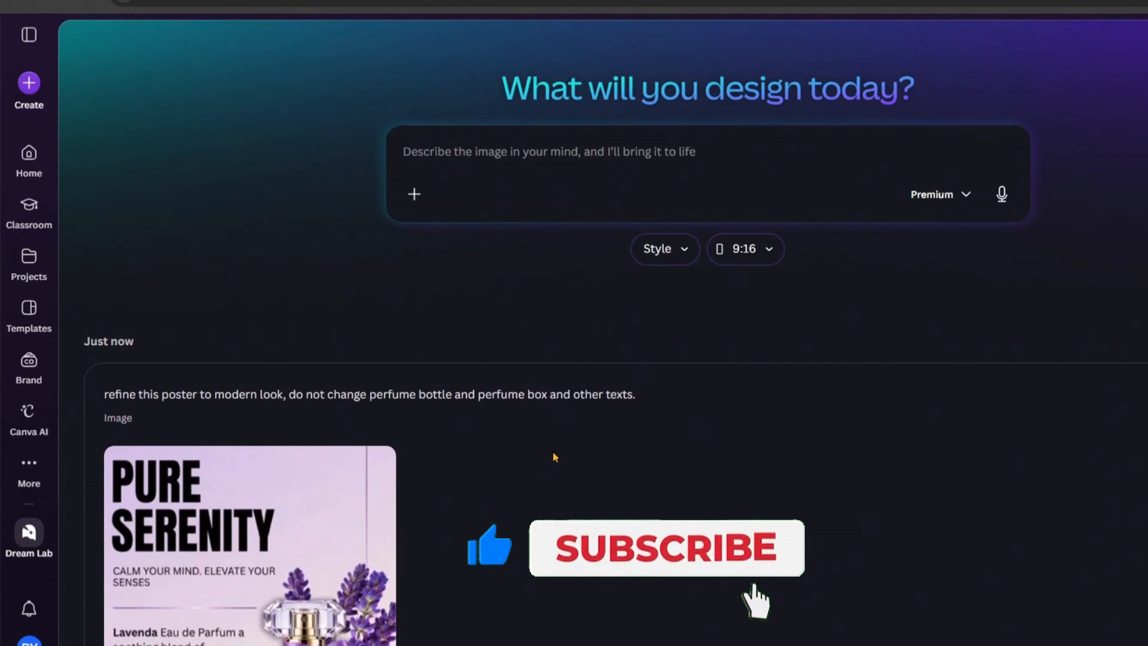
scroll(555, 457, down, 8)
scroll(556, 458, down, 8)
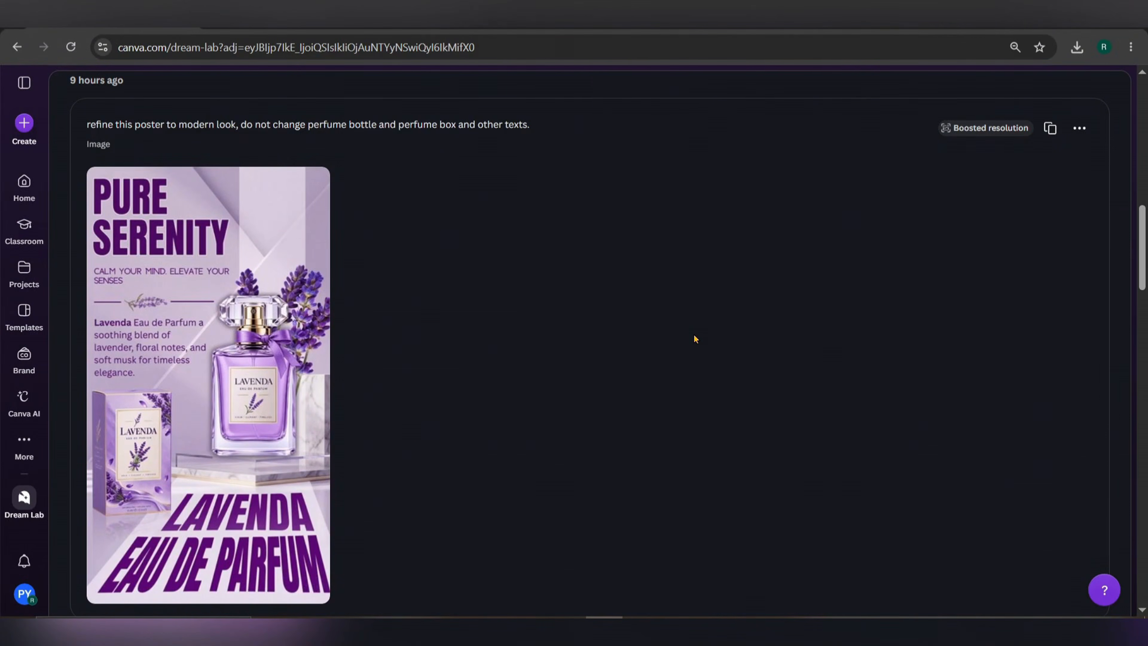
scroll(695, 336, up, 5)
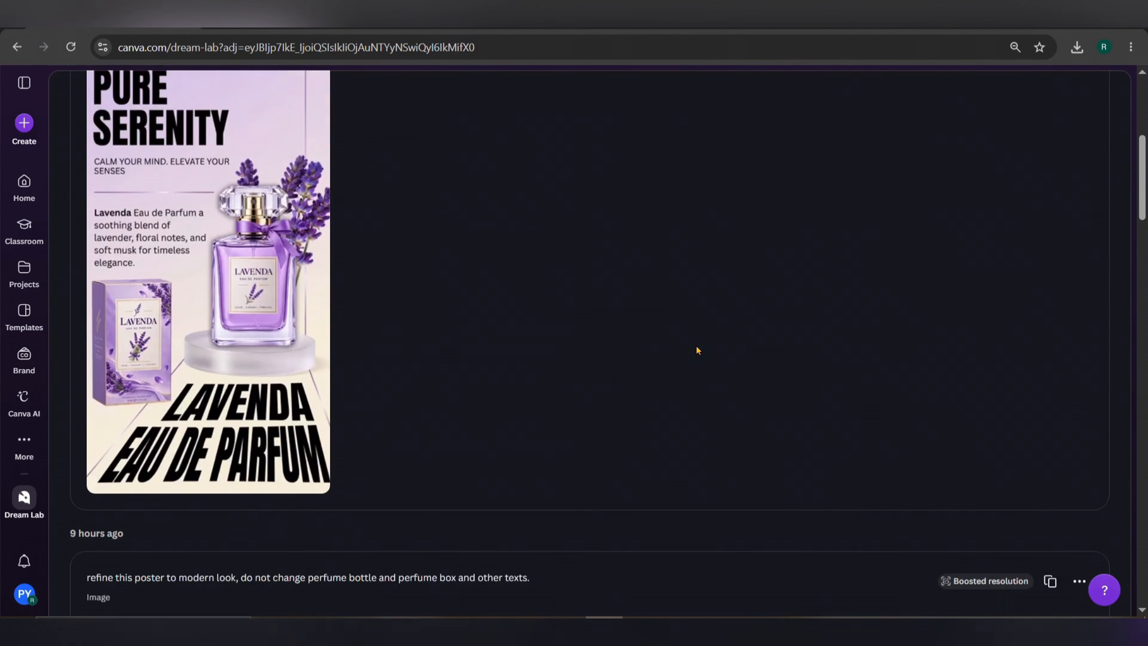
scroll(696, 348, up, 2)
scroll(694, 347, down, 1)
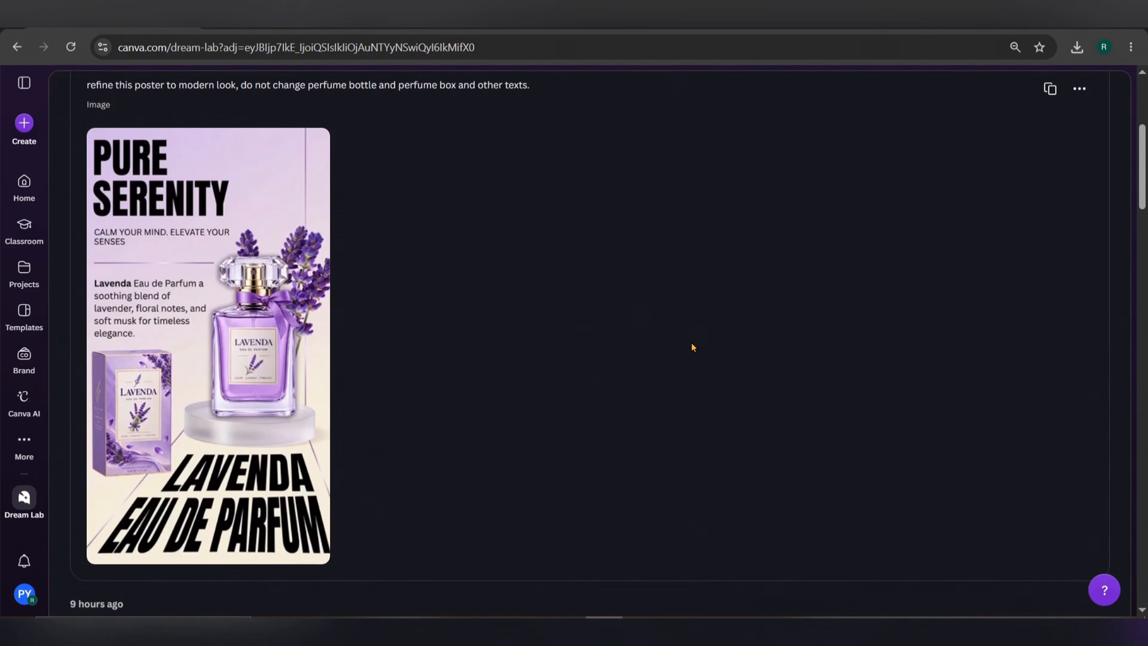
Step: Open the newest refined poster and request the edit "change large texts colors to dark purple."
click(192, 392)
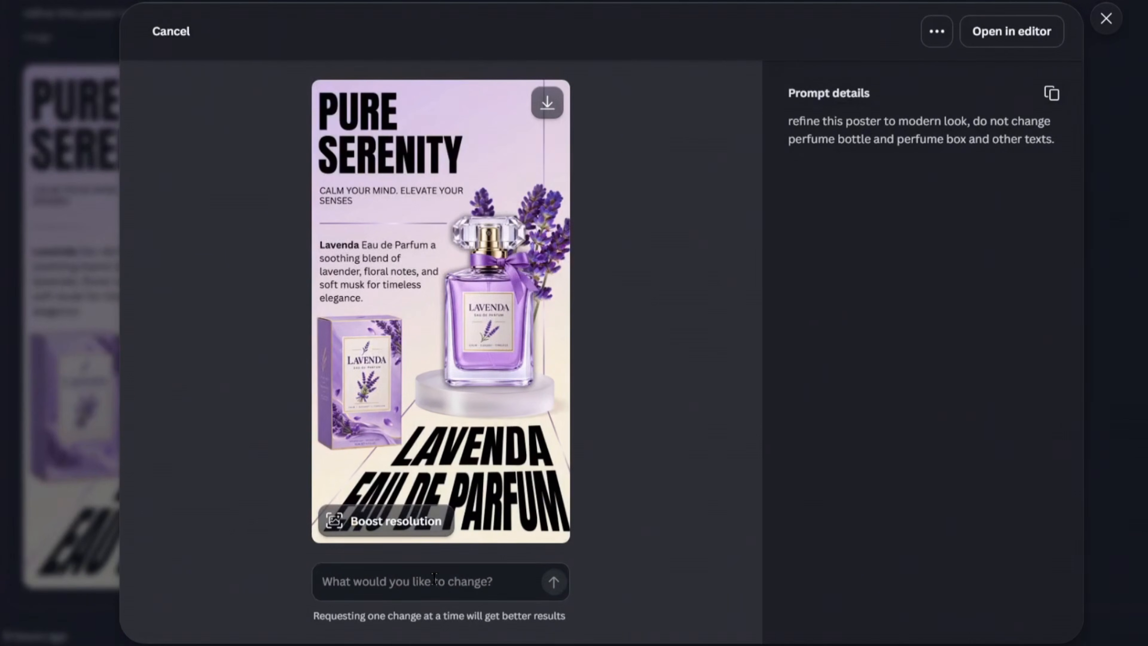
click(434, 579)
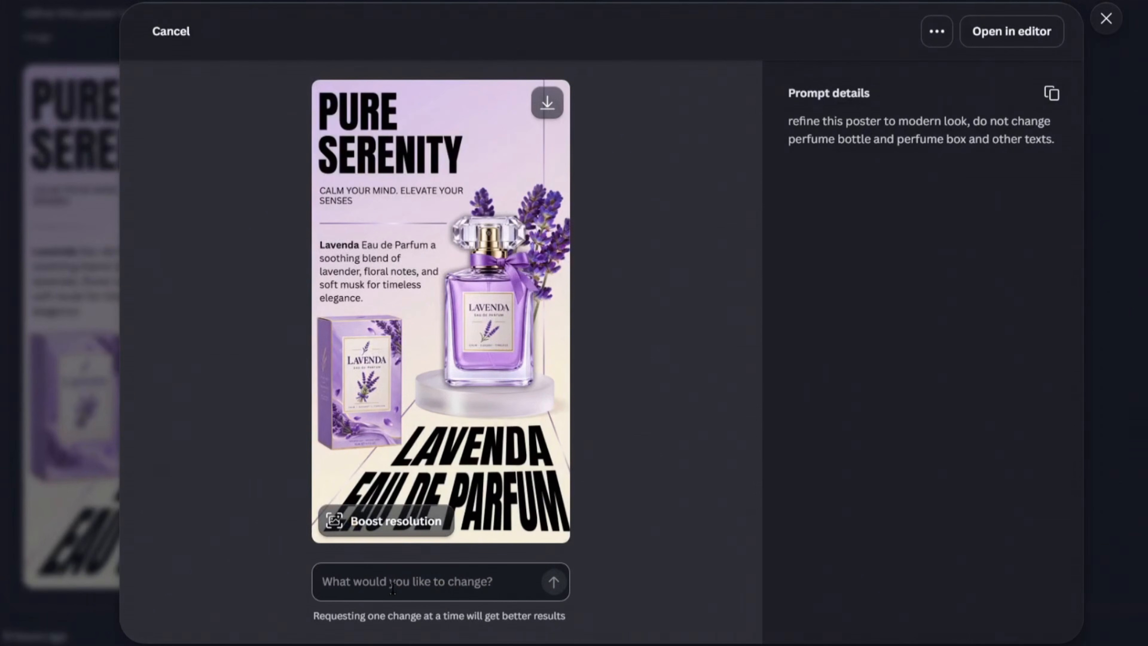
click(432, 587)
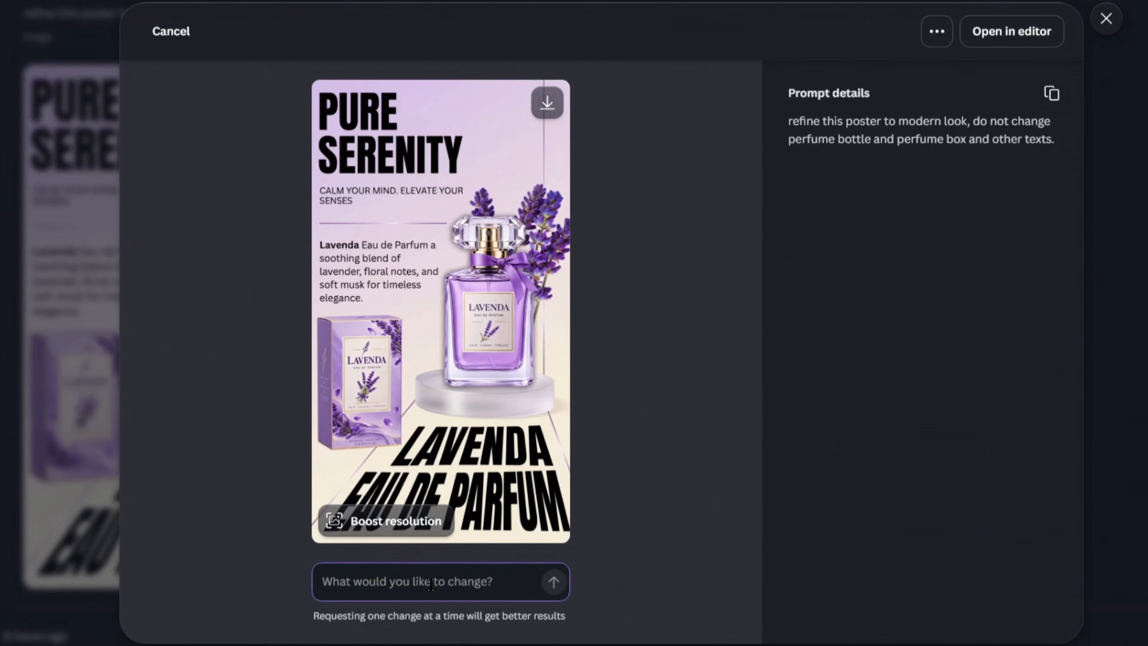
text(change large texts c)
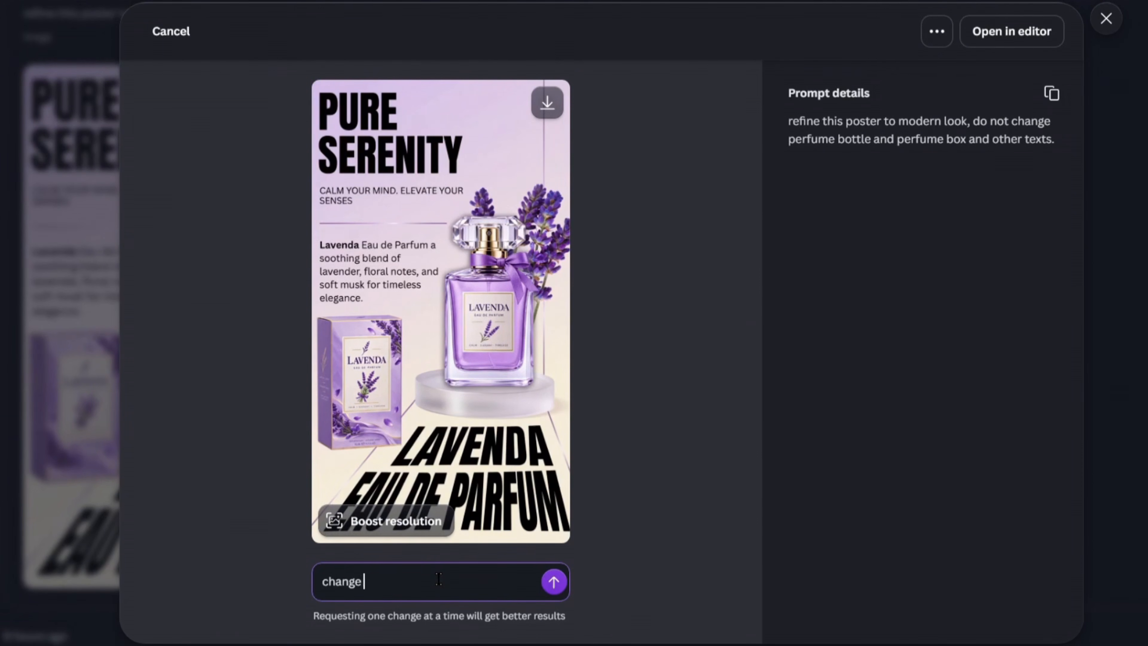
text(olo)
key(BackSpace)
key(BackSpace)
key(BackSpace)
key(BackSpace)
key(BackSpace)
text(s colors to dark purple.)
click(554, 581)
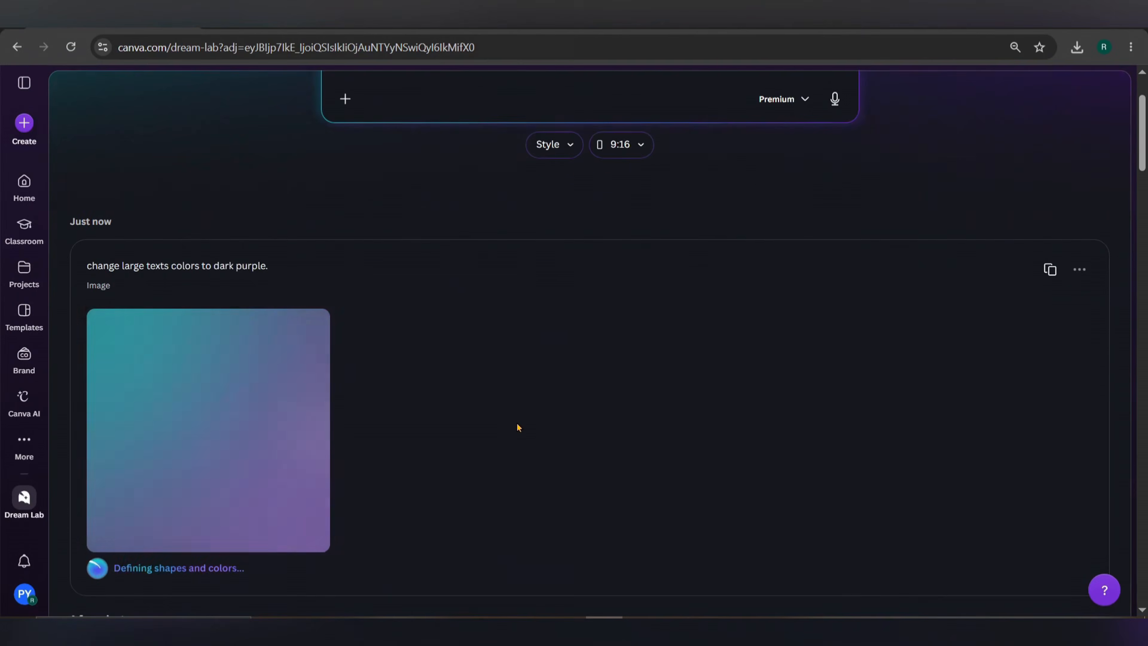
Step: Examine the recoloured poster enlarged and compare it with the earlier refined version that has the marble podium
scroll(518, 428, up, 2)
scroll(516, 428, down, 5)
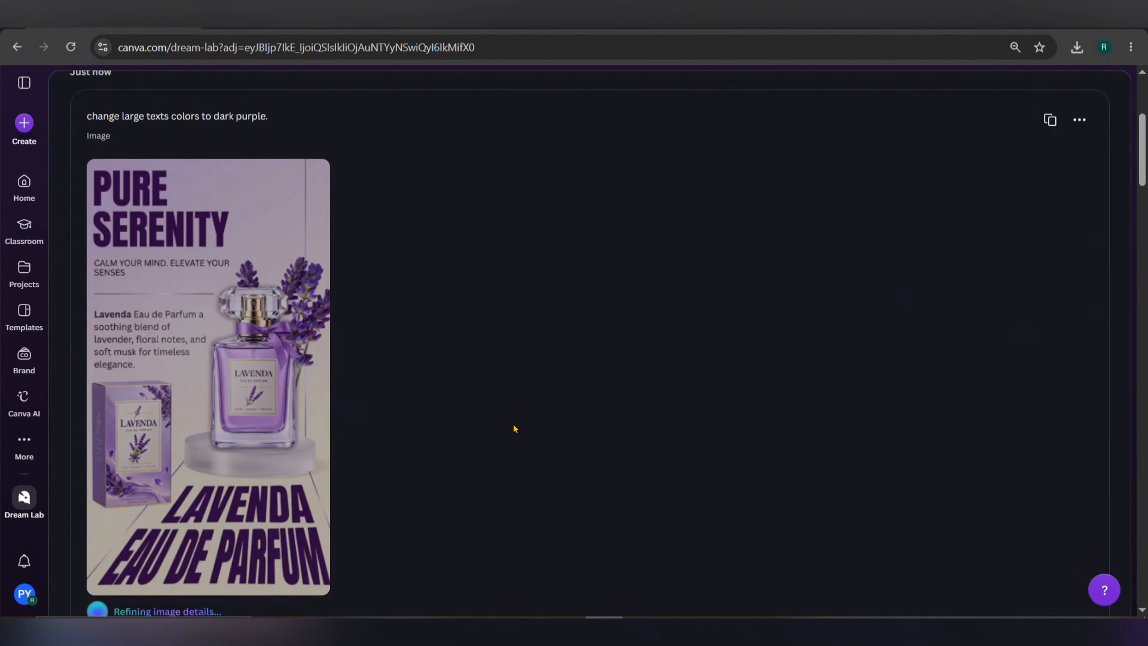
scroll(515, 428, down, 3)
mouse_move(233, 407)
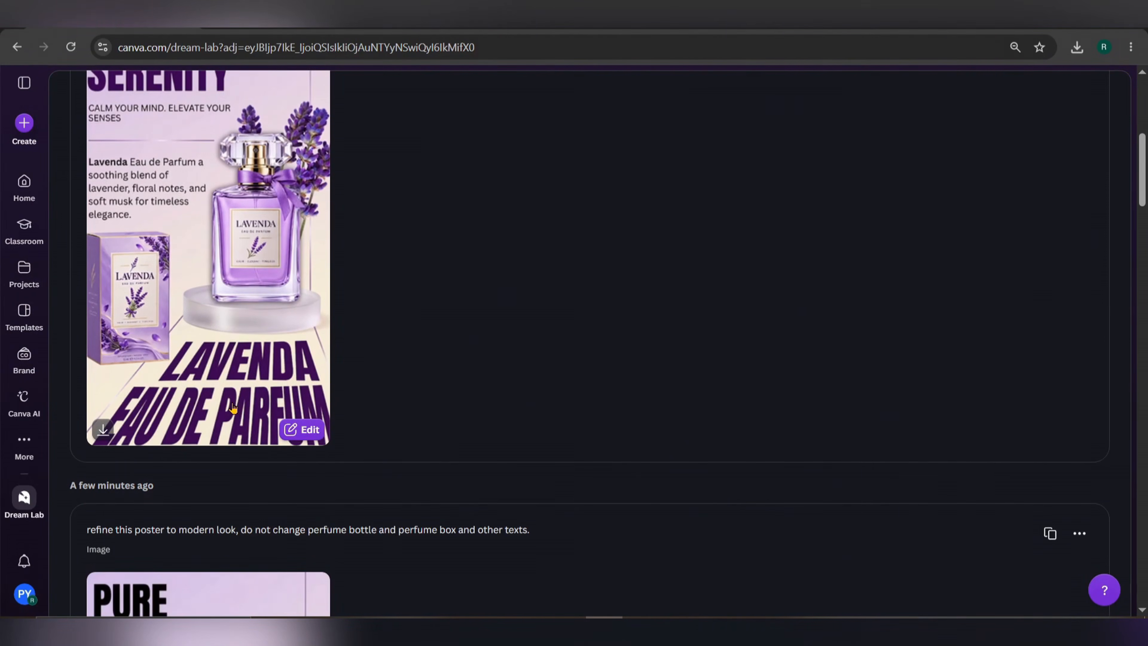
scroll(418, 360, up, 2)
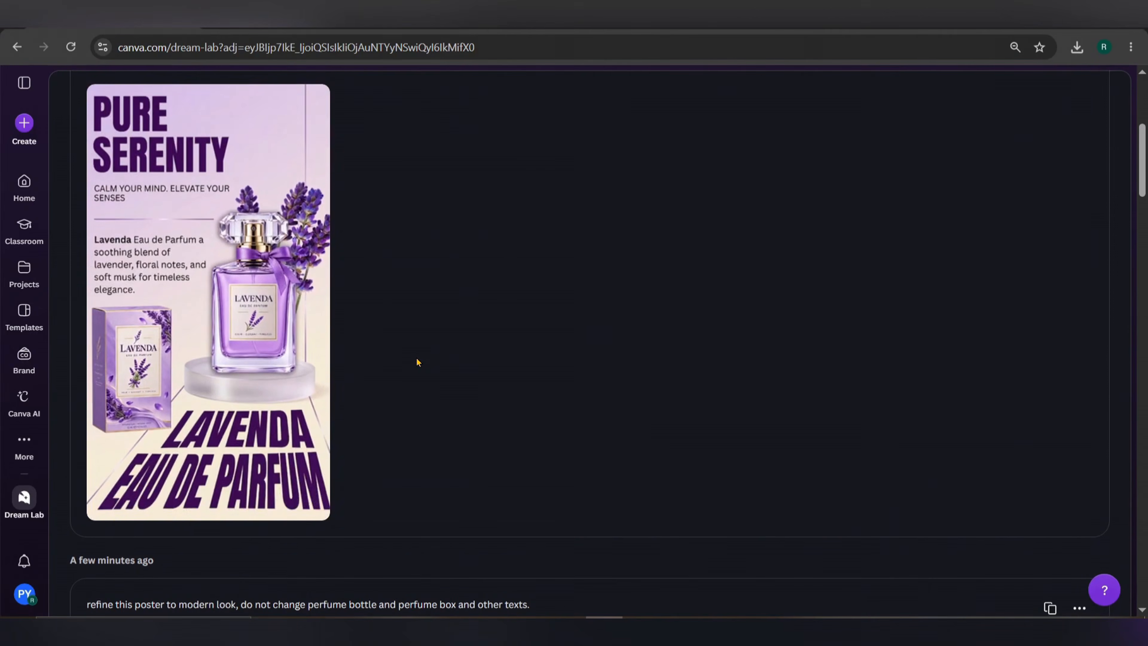
click(270, 349)
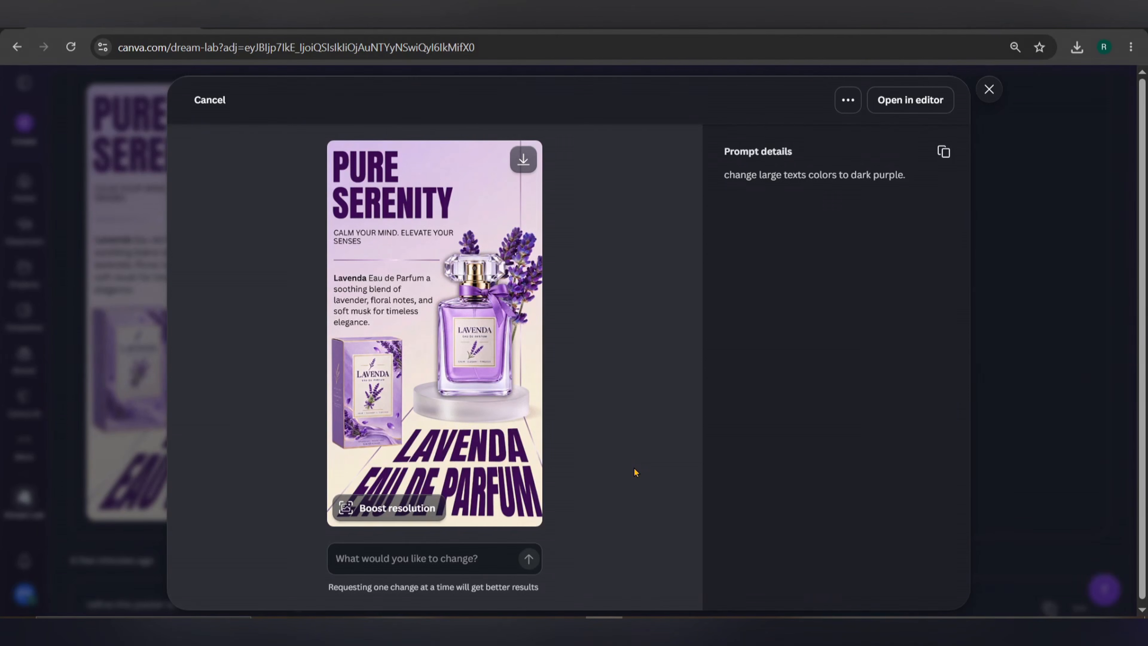
click(989, 89)
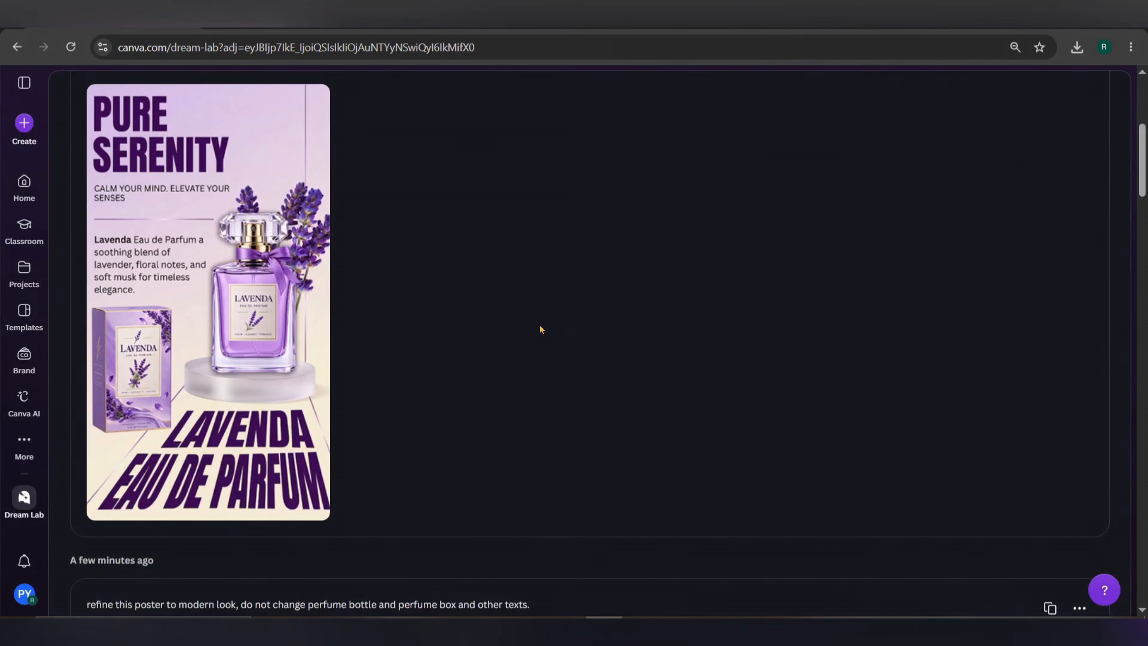
scroll(541, 328, down, 5)
scroll(540, 330, down, 14)
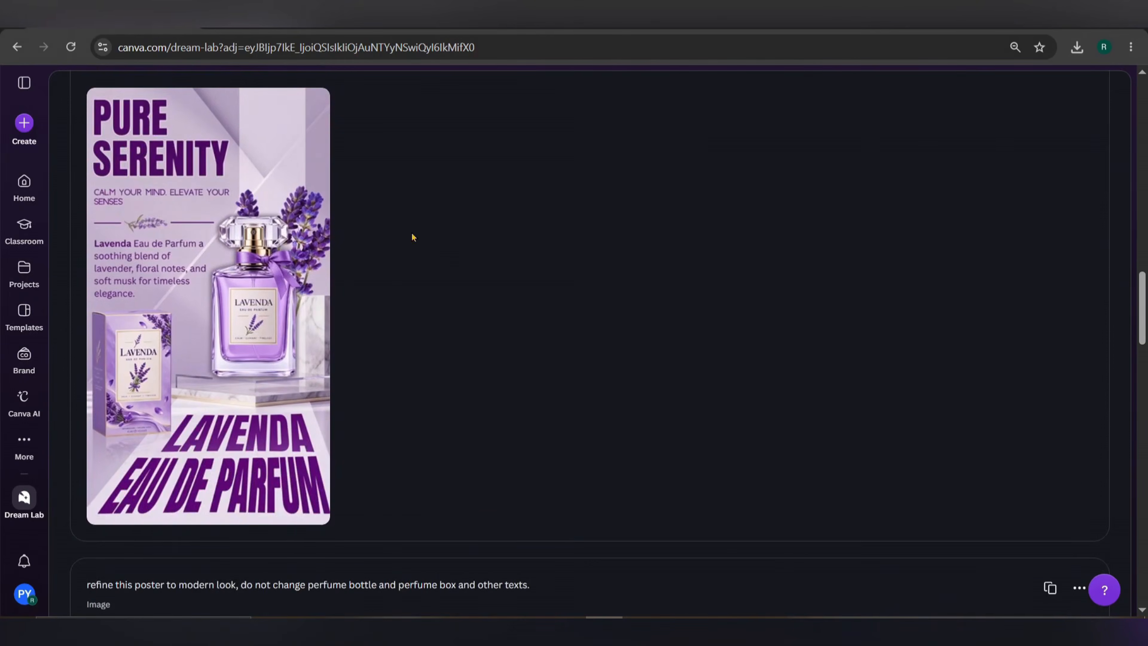
scroll(542, 310, down, 8)
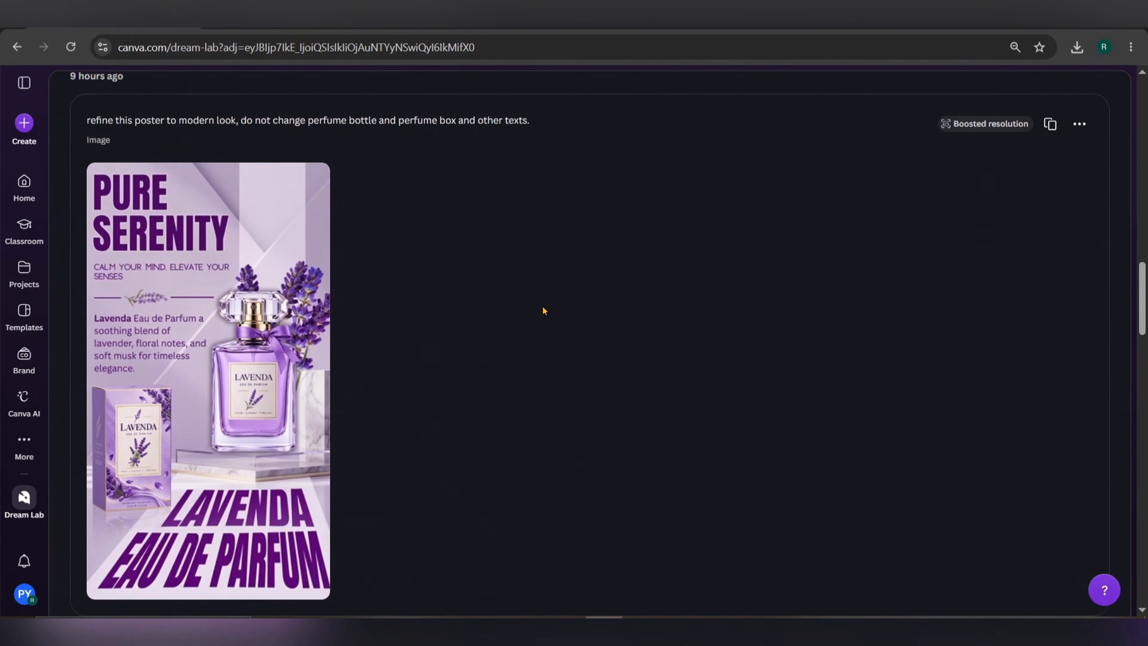
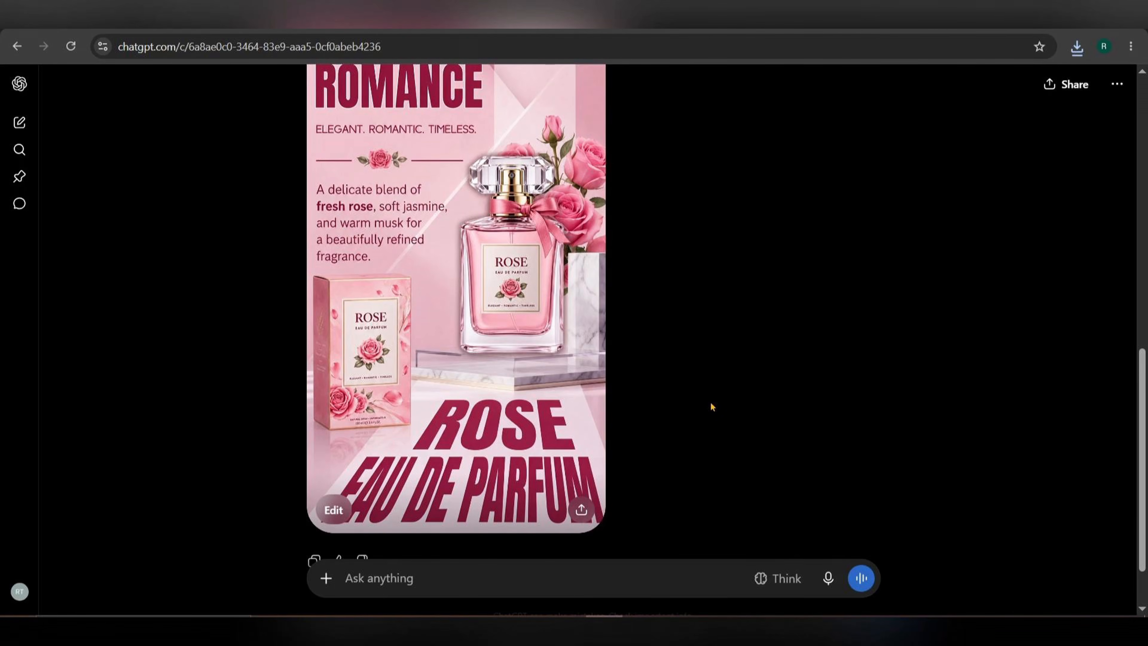
Step: In the ChatGPT rose poster conversation, send the prompt "like wise give poster for cinnamon perfume." and review the generated poster
scroll(636, 478, down, 2)
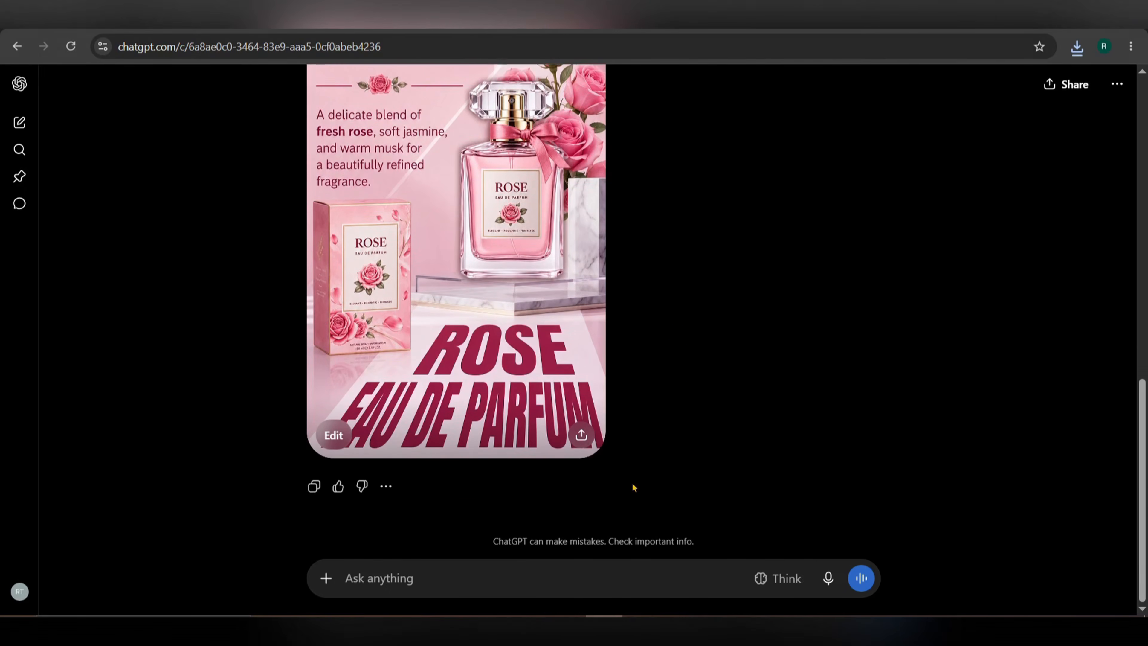
text(like wise give poster for)
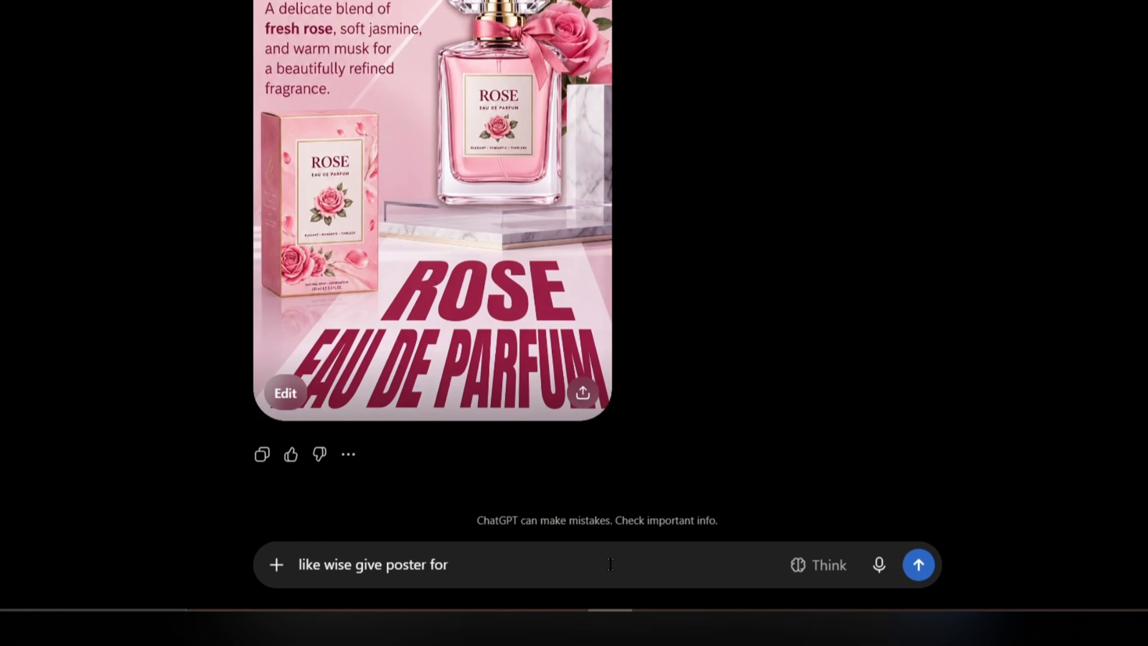
text(cinnamon perfume.)
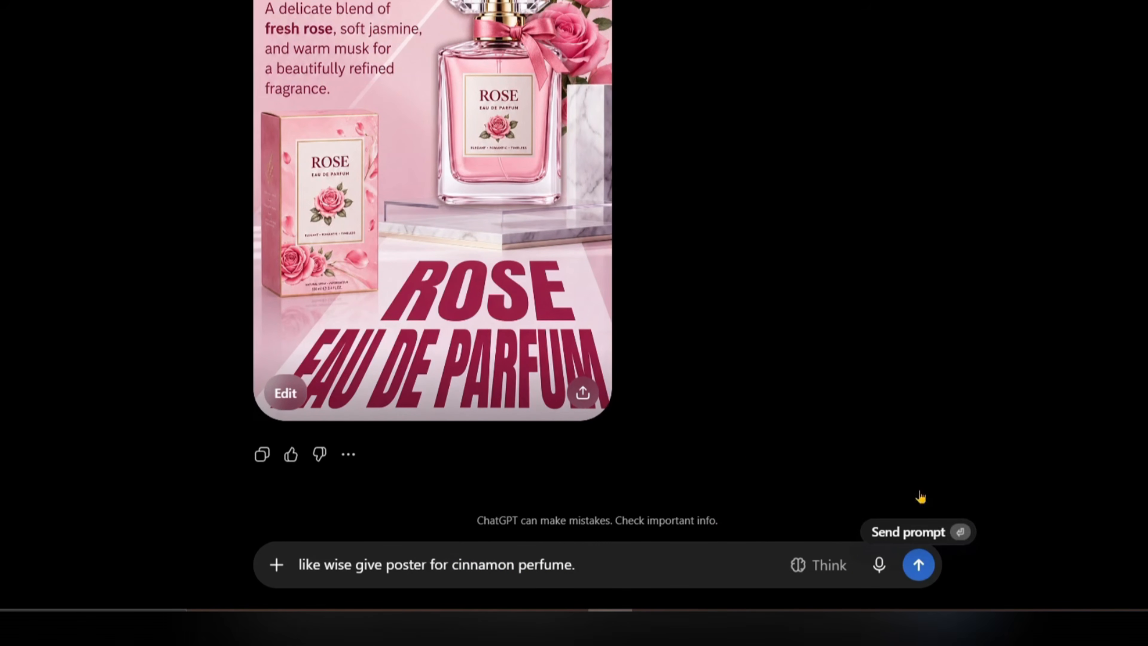
click(920, 554)
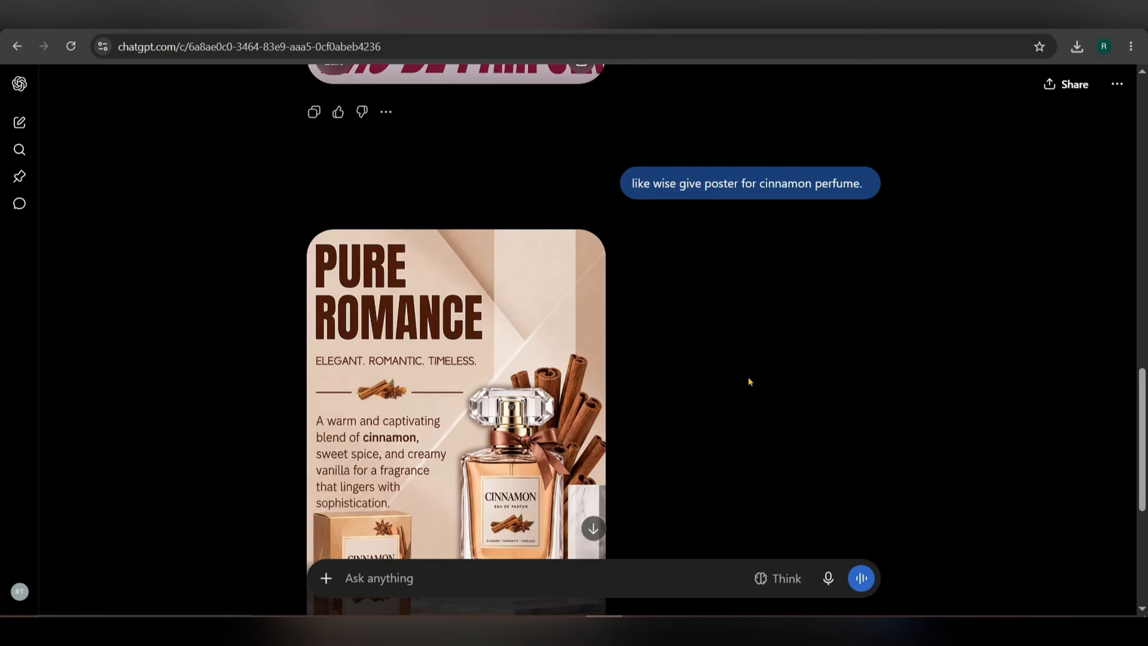
scroll(749, 383, down, 5)
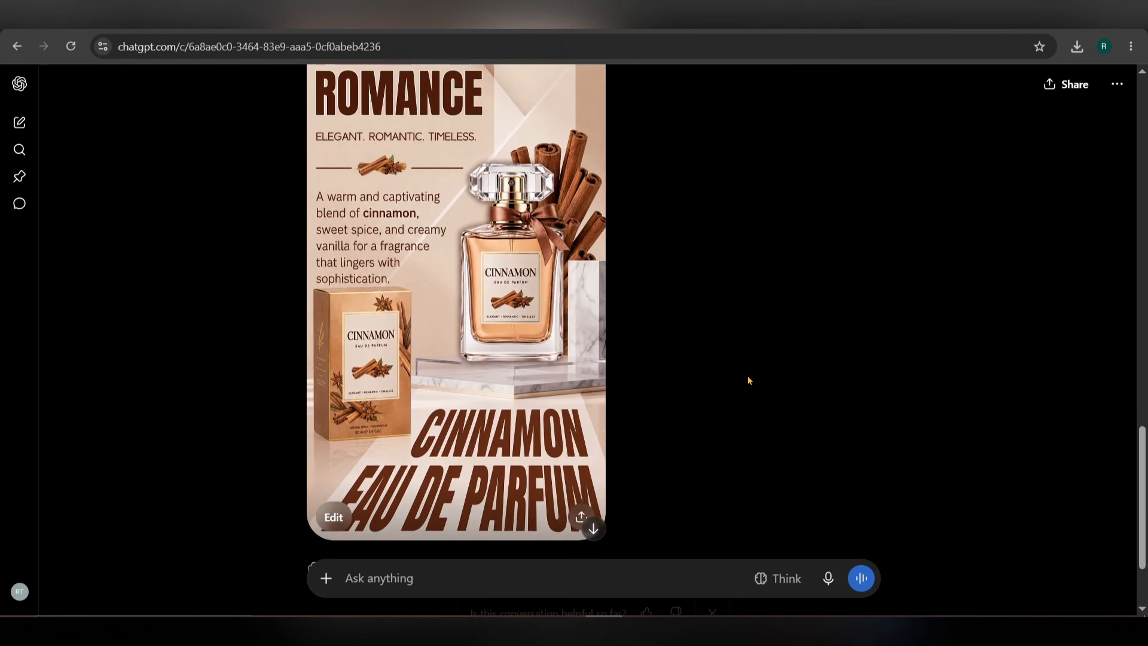
scroll(749, 381, up, 2)
scroll(748, 381, down, 2)
scroll(748, 381, up, 2)
scroll(749, 381, down, 2)
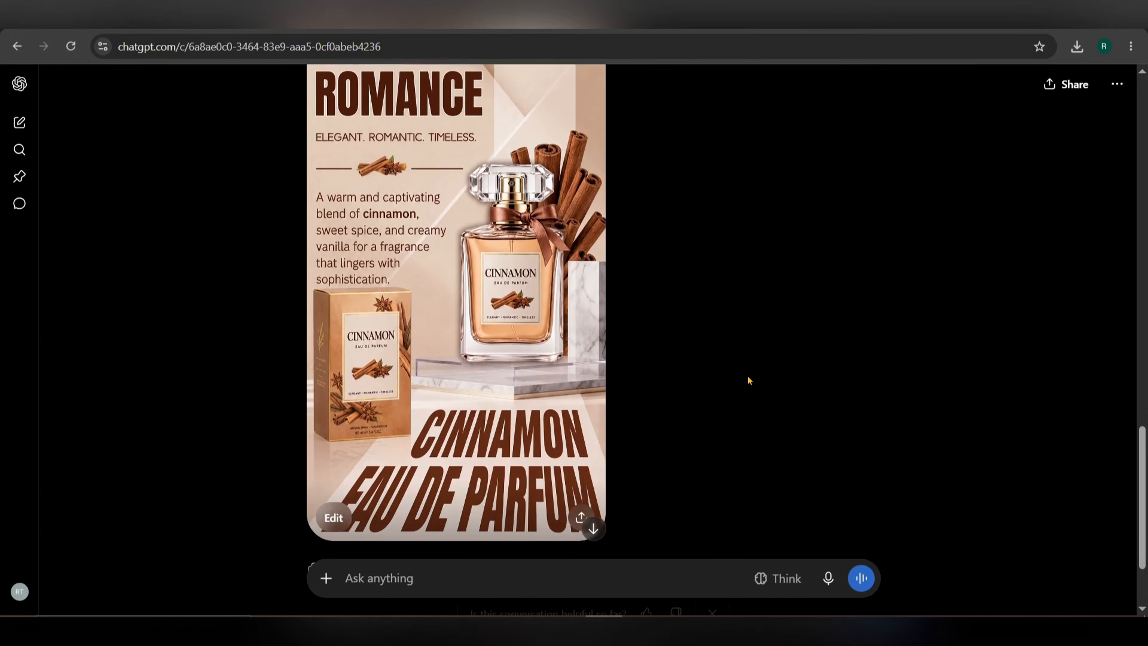
click(535, 325)
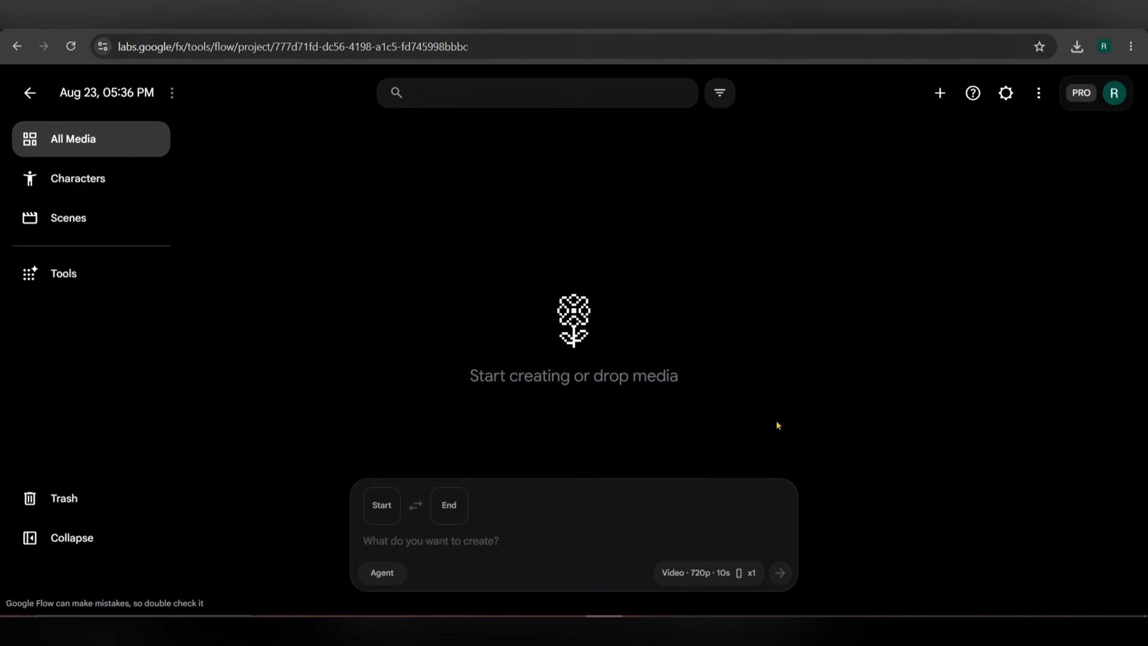
Step: In Google Flow, add the Lavenda poster image to the project and set it as the start frame for the 9:16, 10-second video
key(alt+Tab)
drag(801, 163, 491, 538)
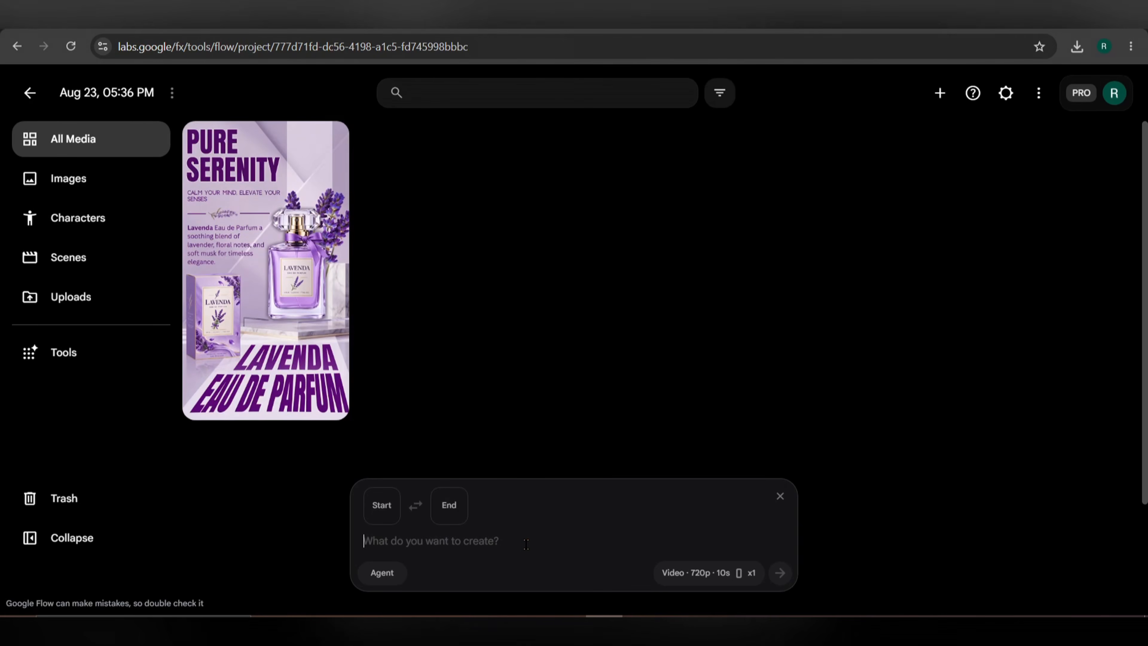
click(686, 572)
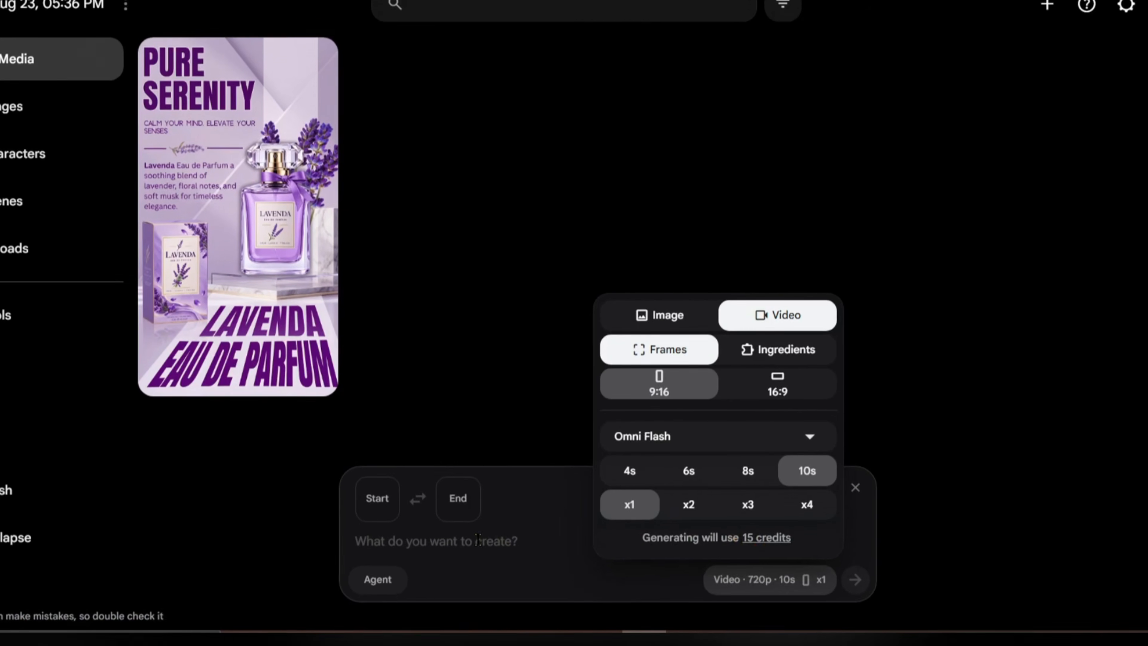
click(373, 511)
click(368, 530)
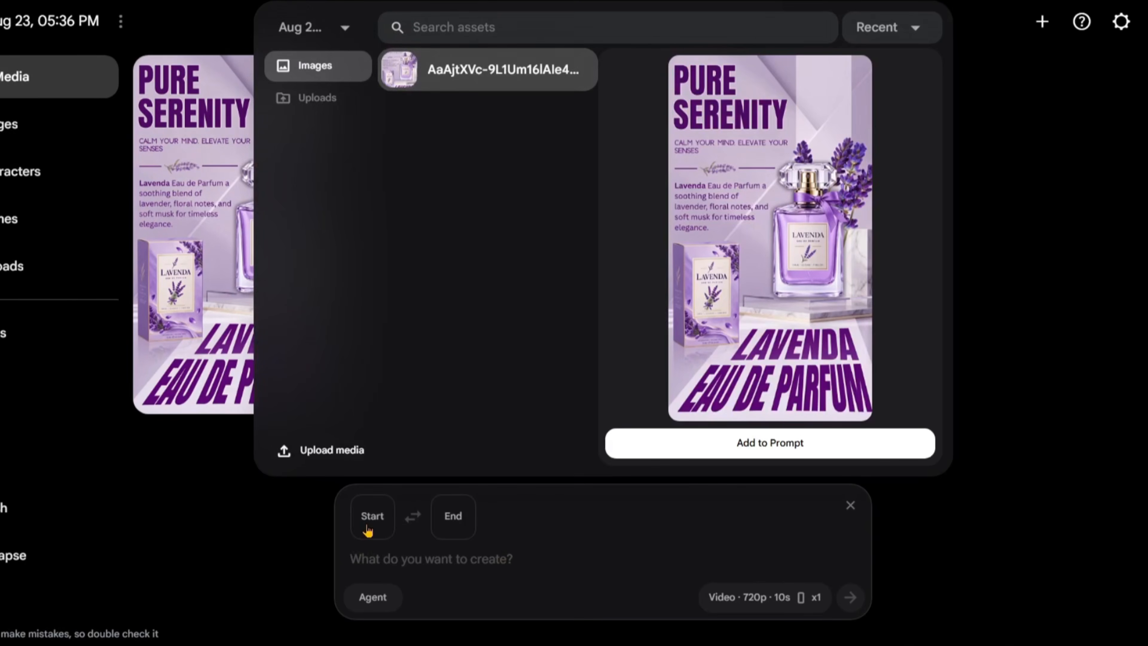
click(671, 452)
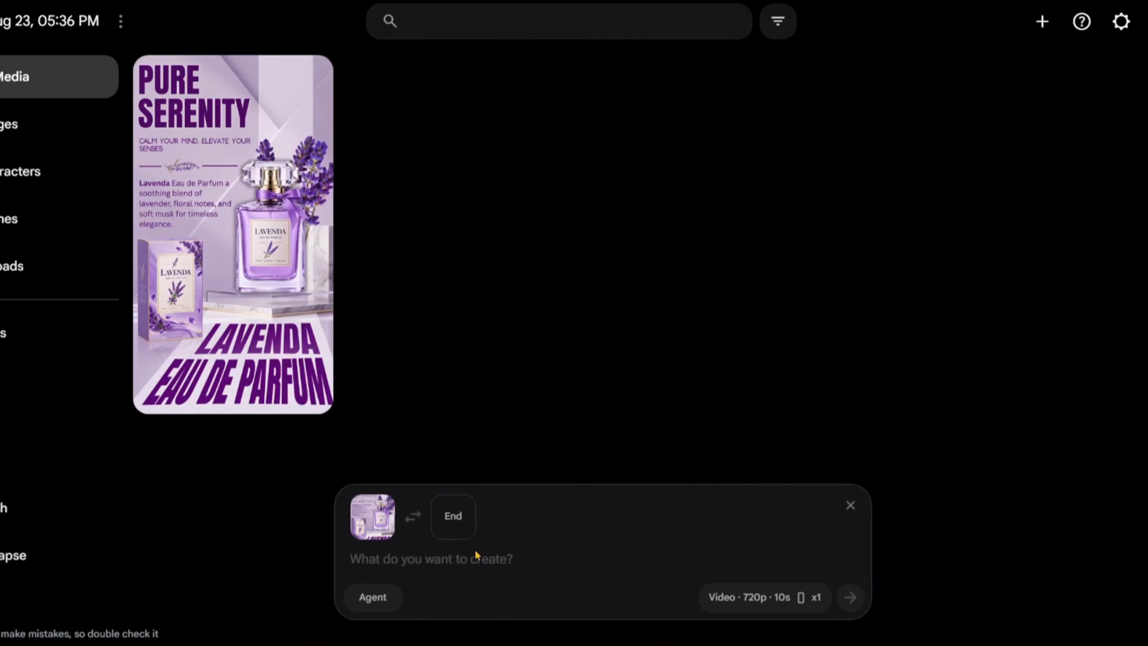
Step: Paste the copied prompt about the bottle lifting, rotating 360 degrees and entering its box, generate the video, view it and return to the project
click(443, 557)
key(super+v)
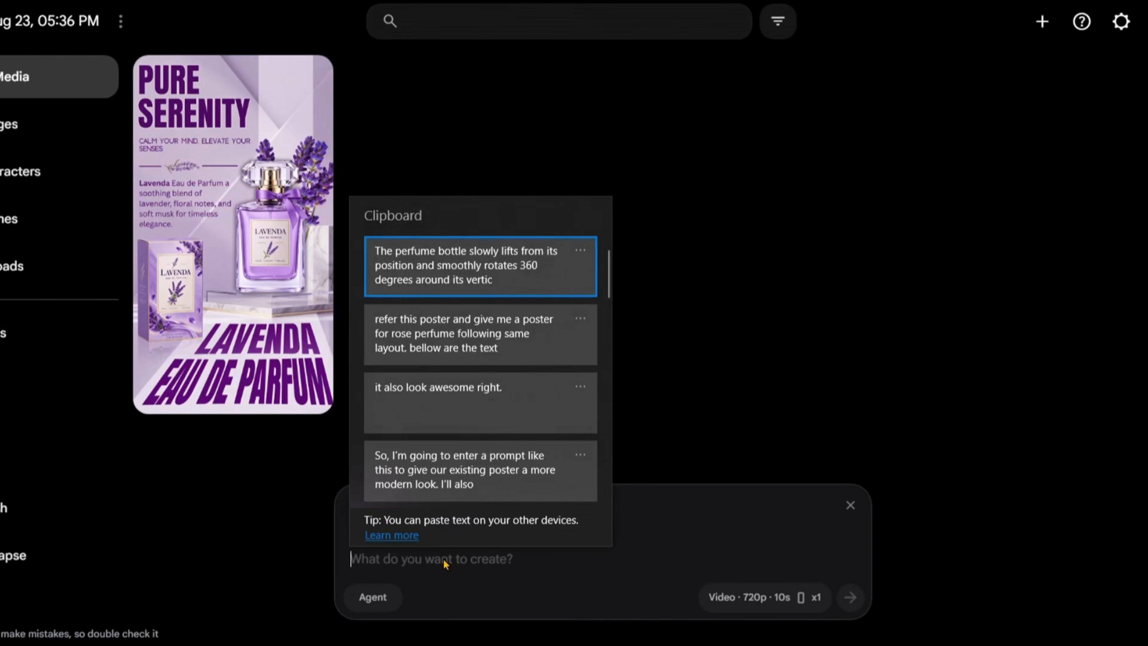
click(503, 252)
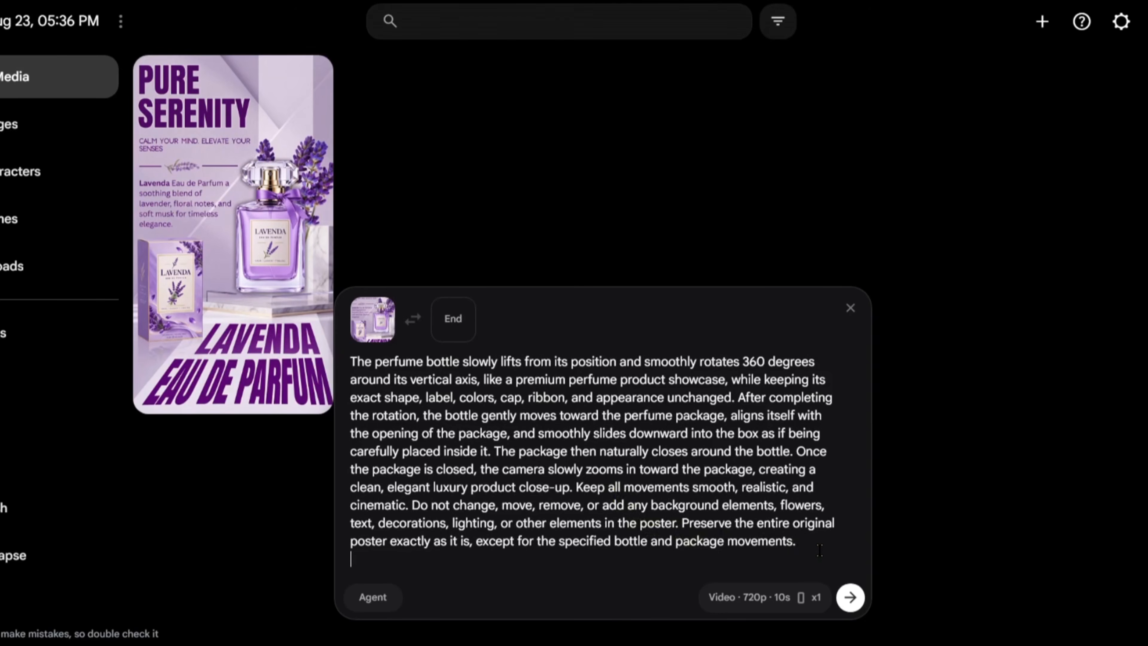
click(842, 605)
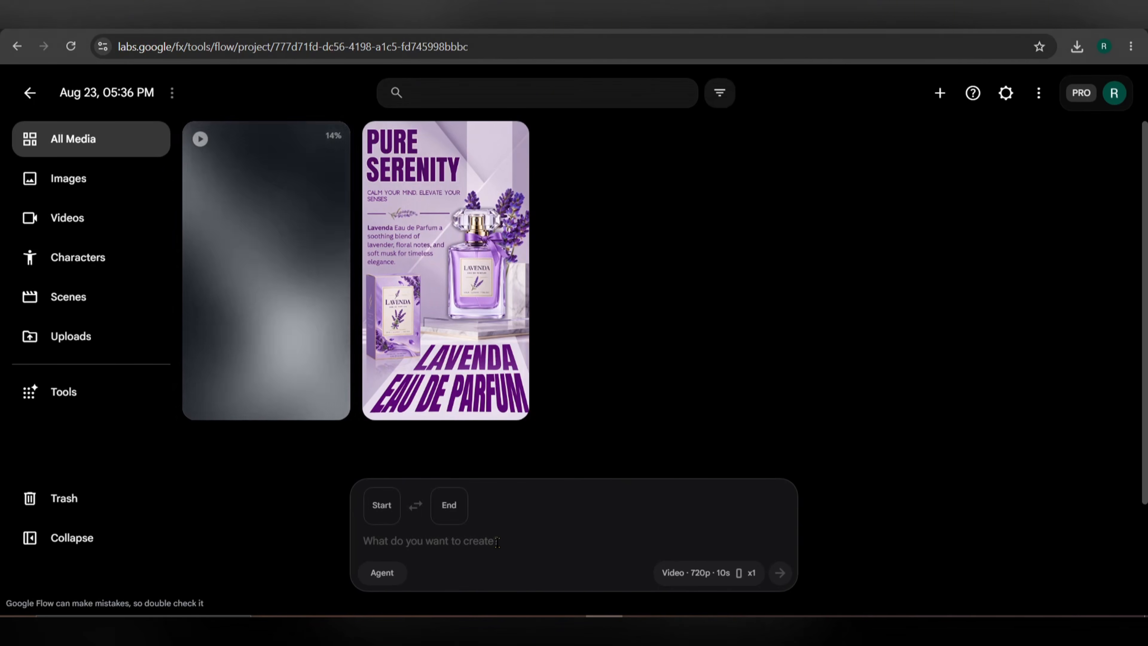
click(280, 325)
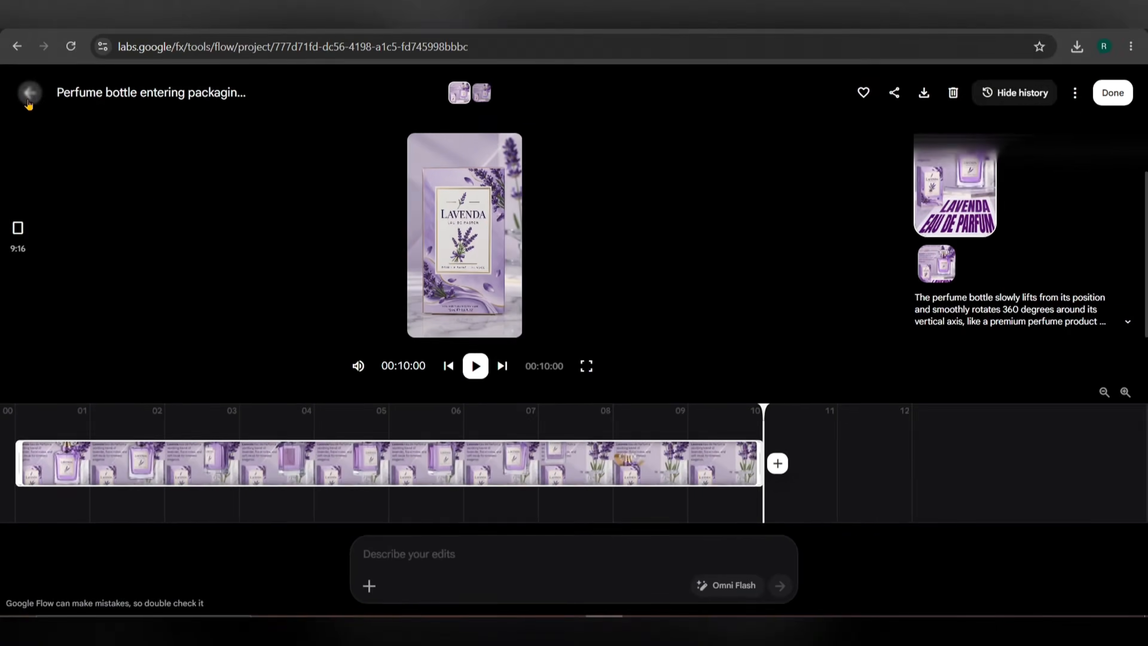
click(38, 47)
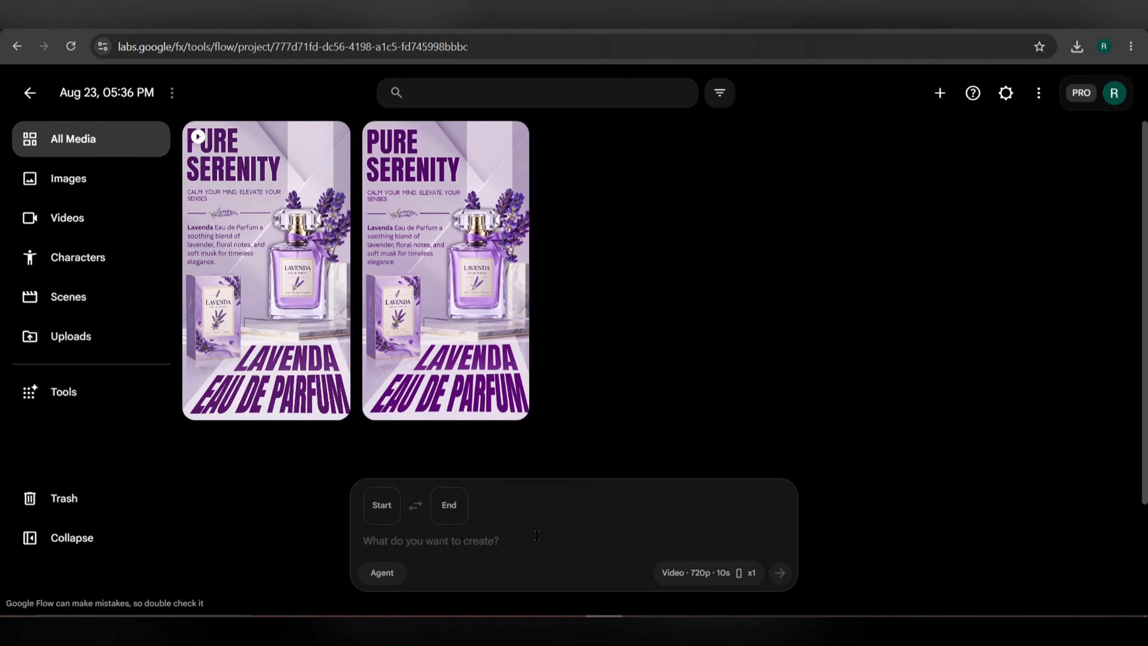
Step: Add the cinnamon poster ChatGPT Image Aug 23, 2026, 05_33_44 PM.png from the New folder to the Flow project
key(alt+Tab)
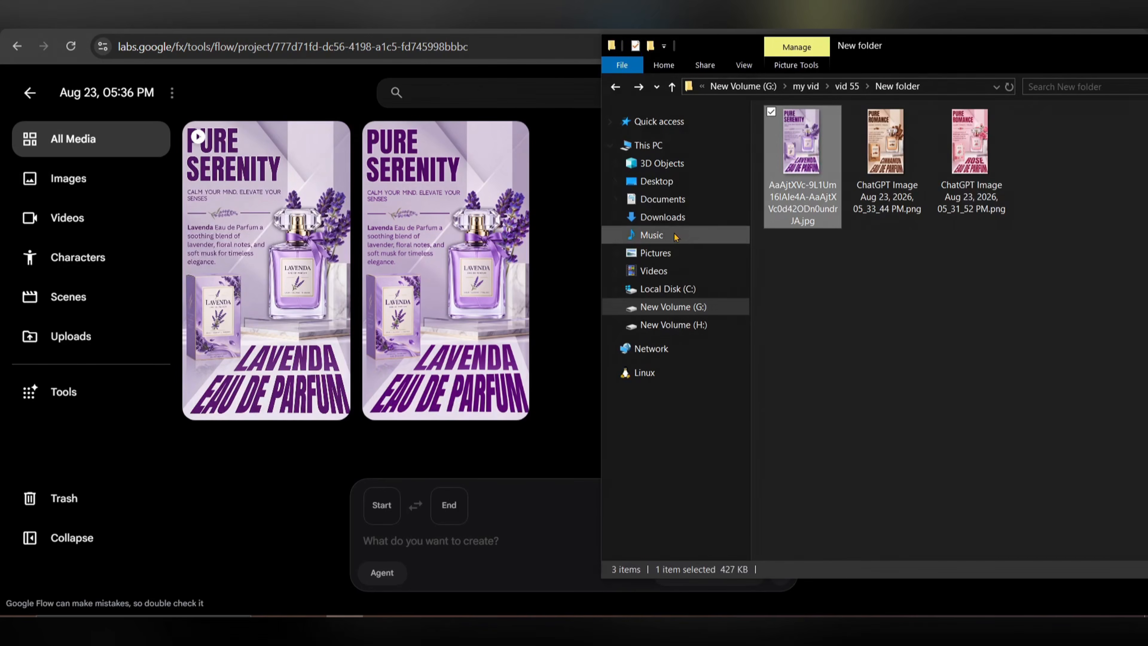
click(902, 164)
drag(894, 147, 521, 542)
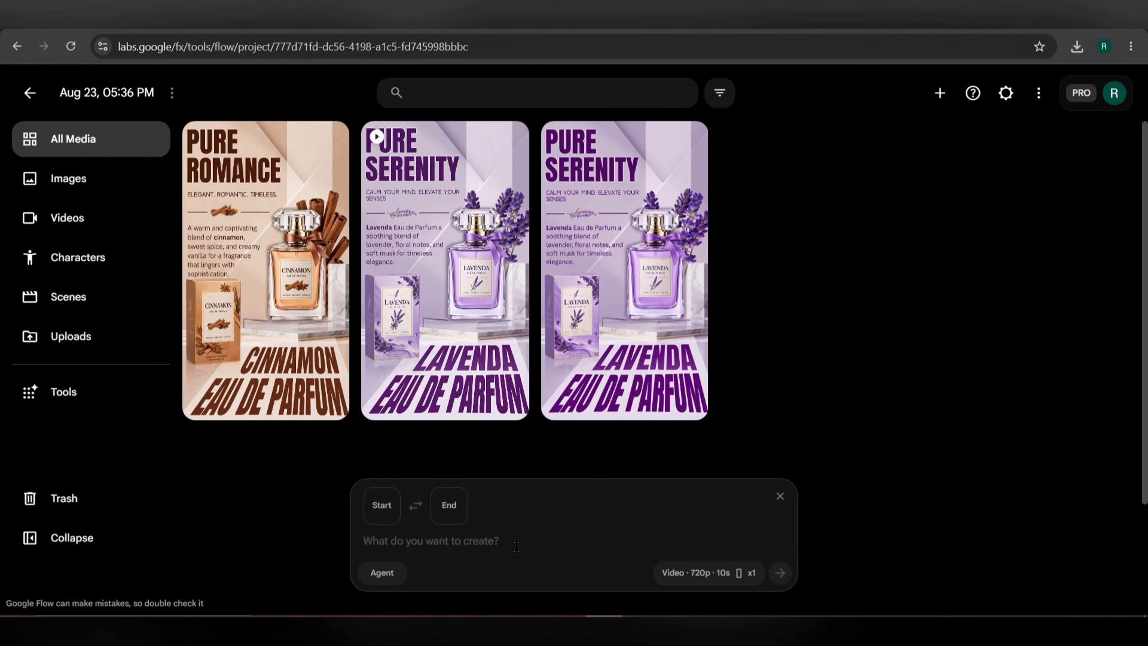
Step: Reuse the Lavenda video's prompt for a new video and set the cinnamon poster as its start frame
mouse_move(485, 156)
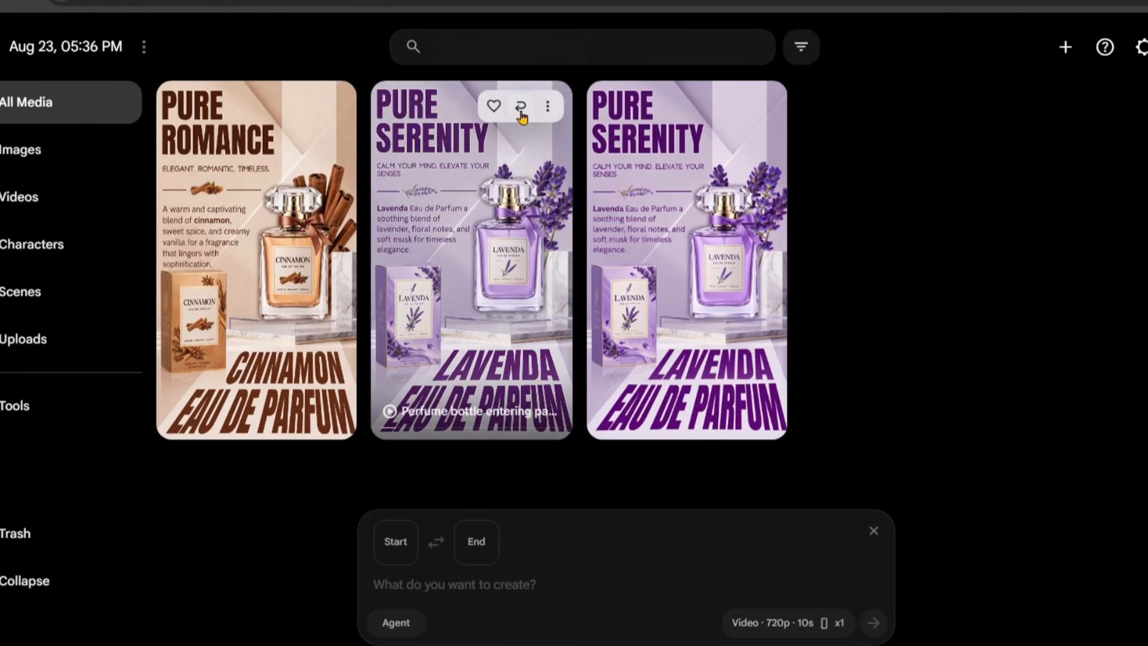
click(520, 107)
click(395, 346)
click(395, 346)
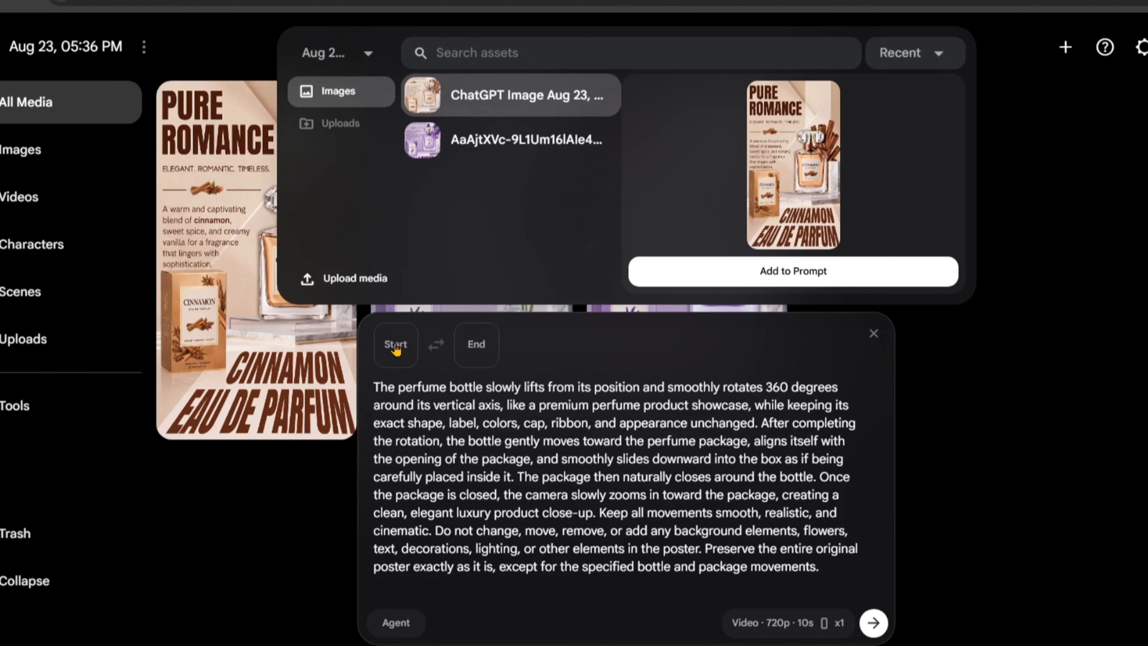
click(677, 271)
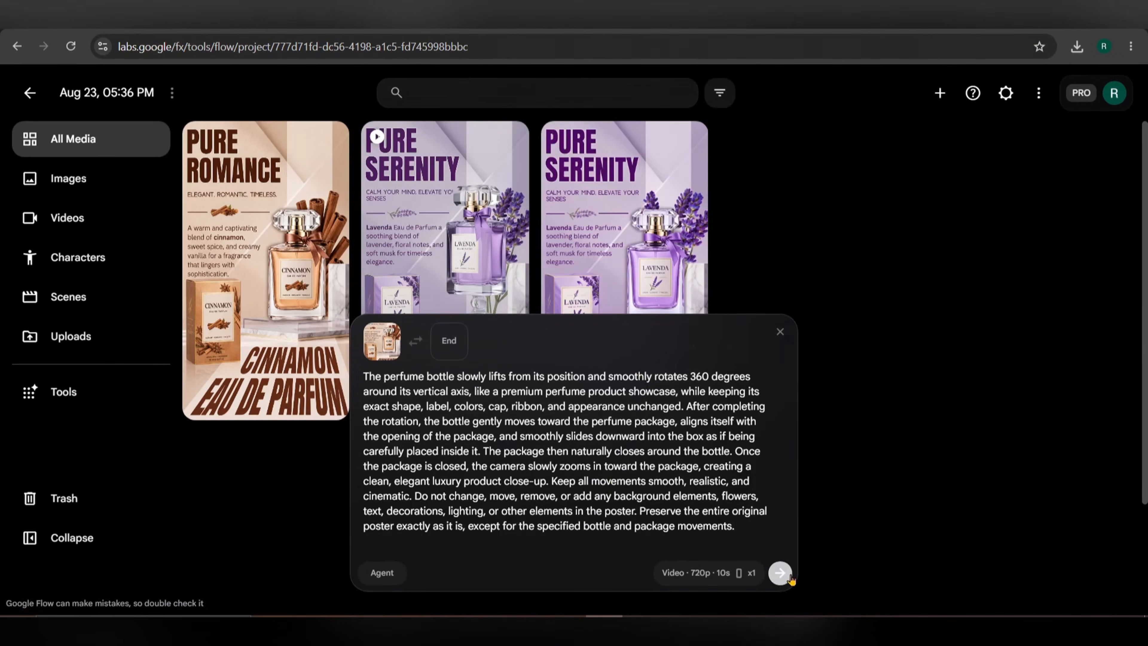
Step: Generate the cinnamon perfume video, view it and return to the project's media
click(874, 622)
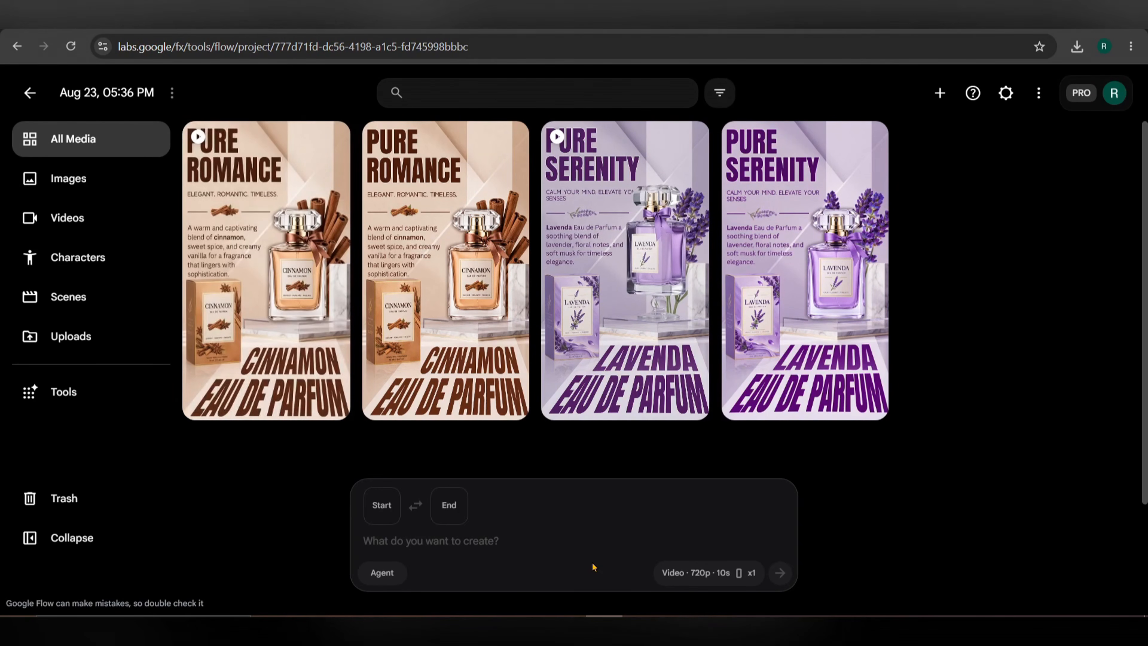
click(227, 352)
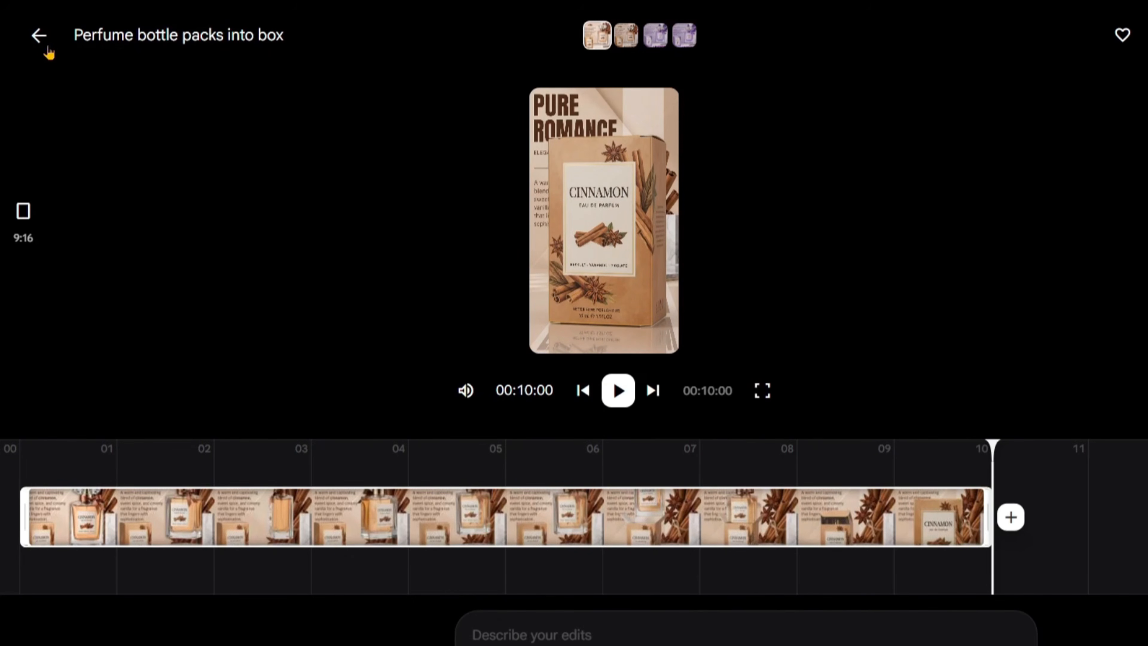
click(40, 40)
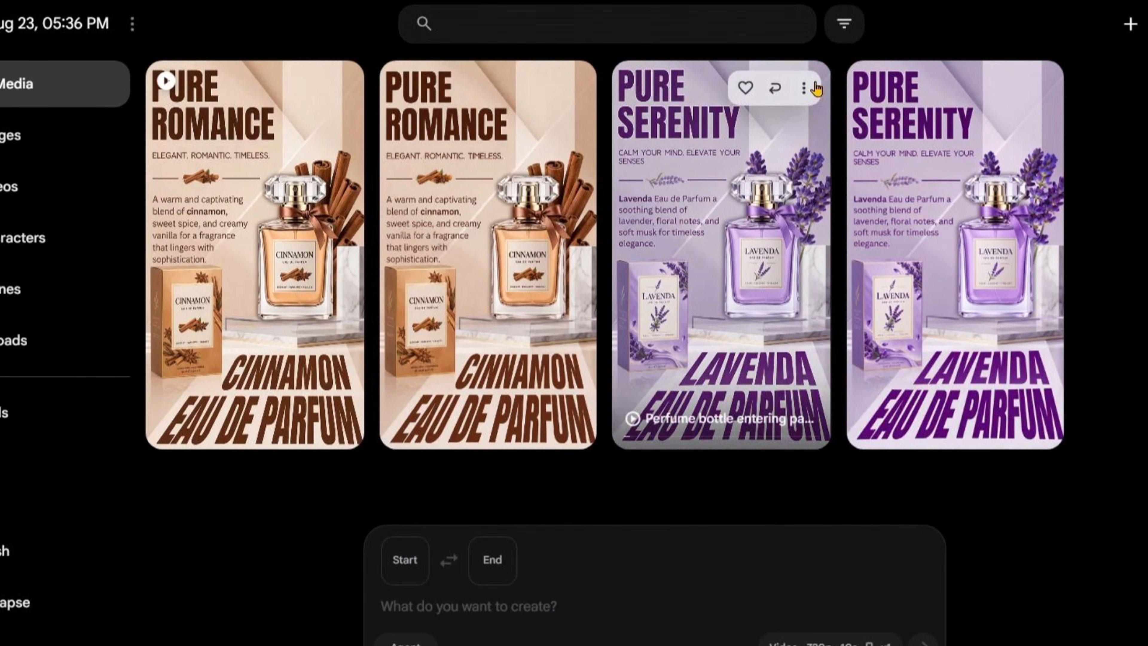
Step: Download the Lavenda perfume video in upscaled 1080p quality
click(814, 88)
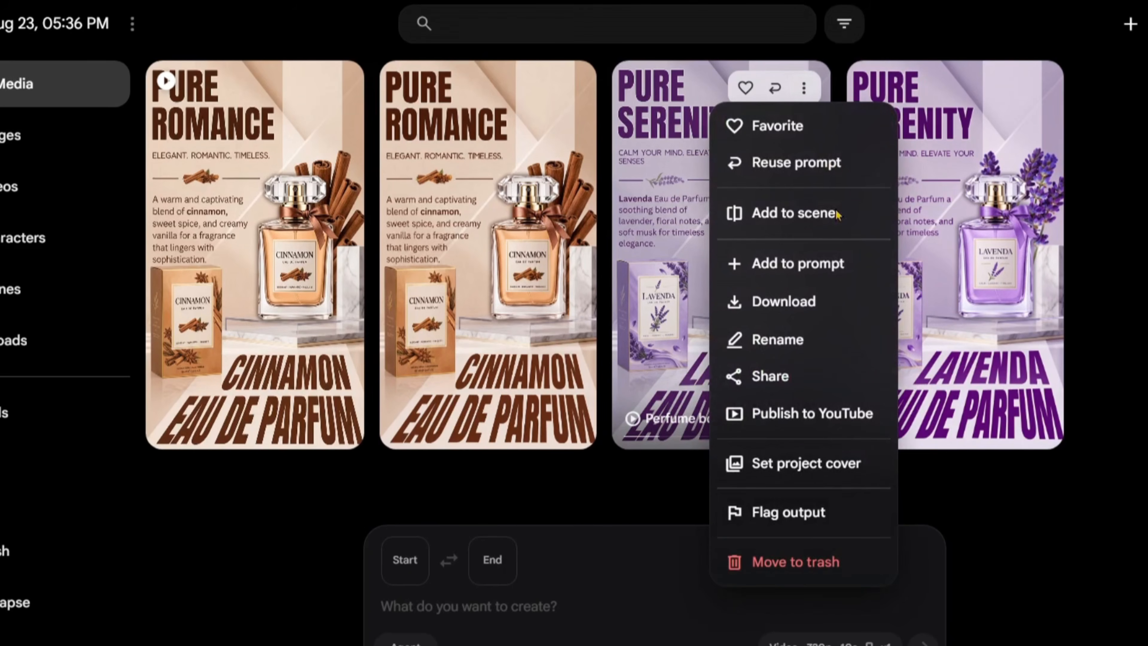
mouse_move(827, 302)
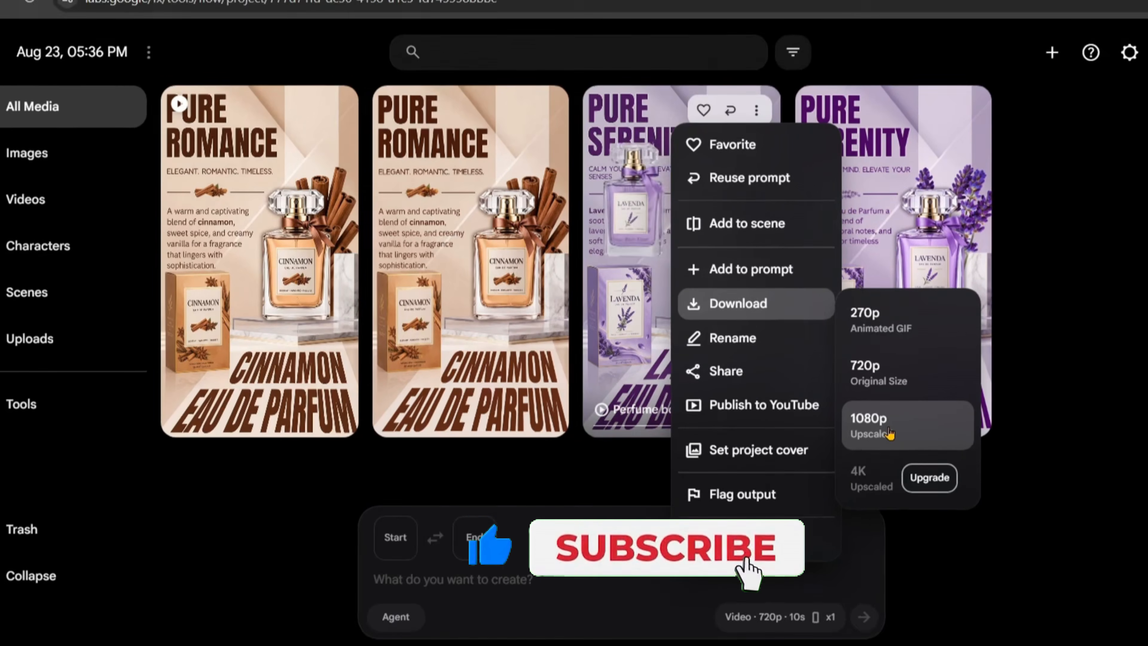
click(949, 440)
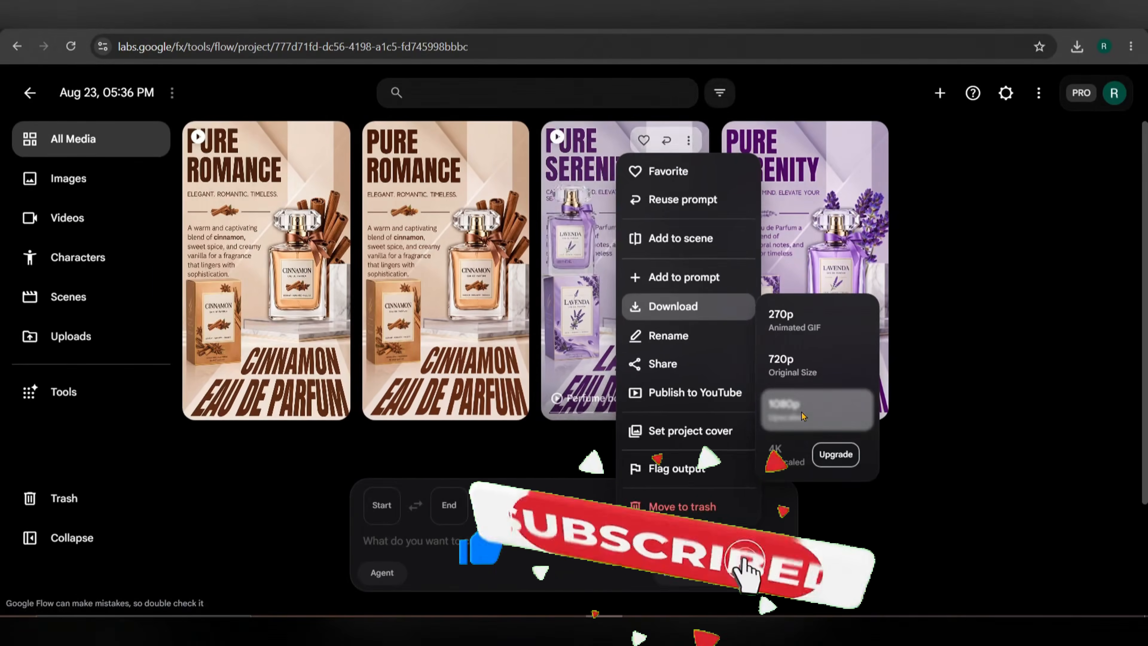